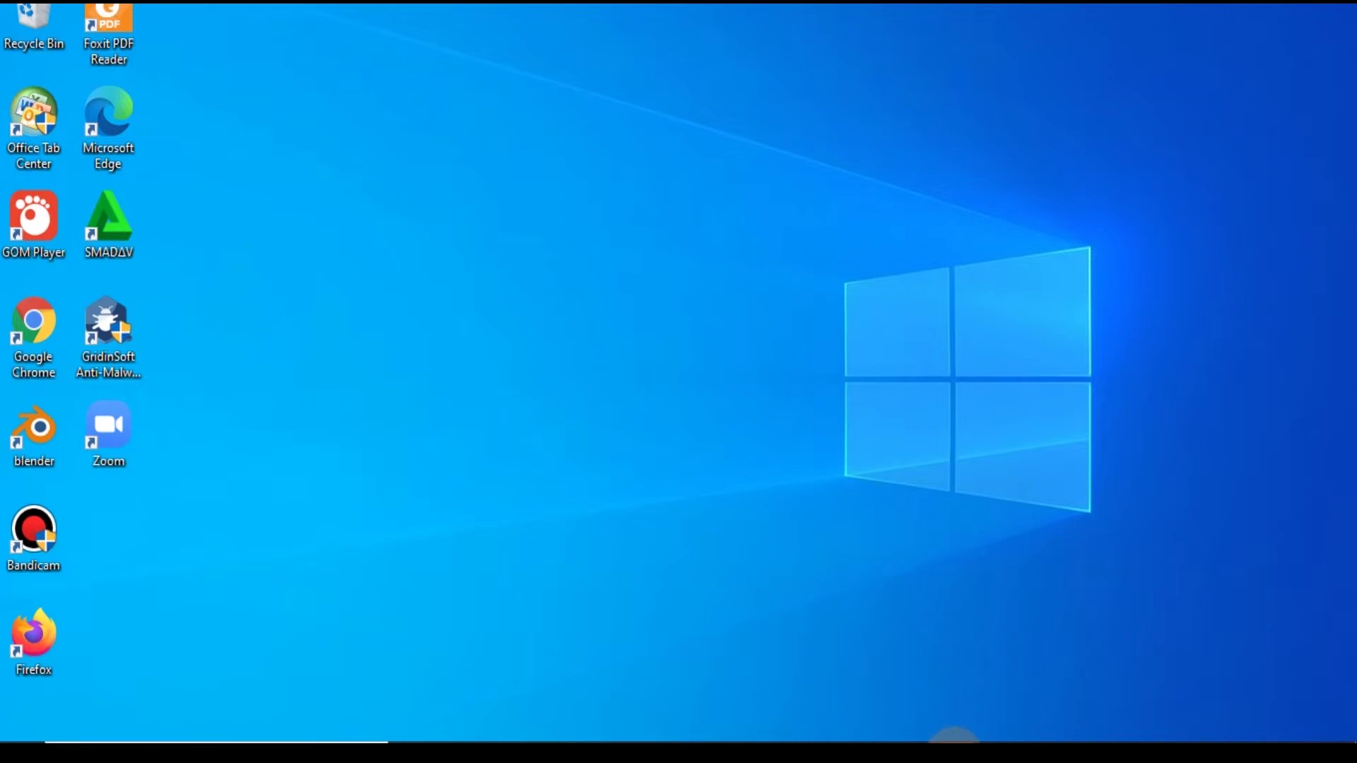
Switch to Adobe Flash Professional CS6 and create a new ActionScript 3.0 document.
click(954, 741)
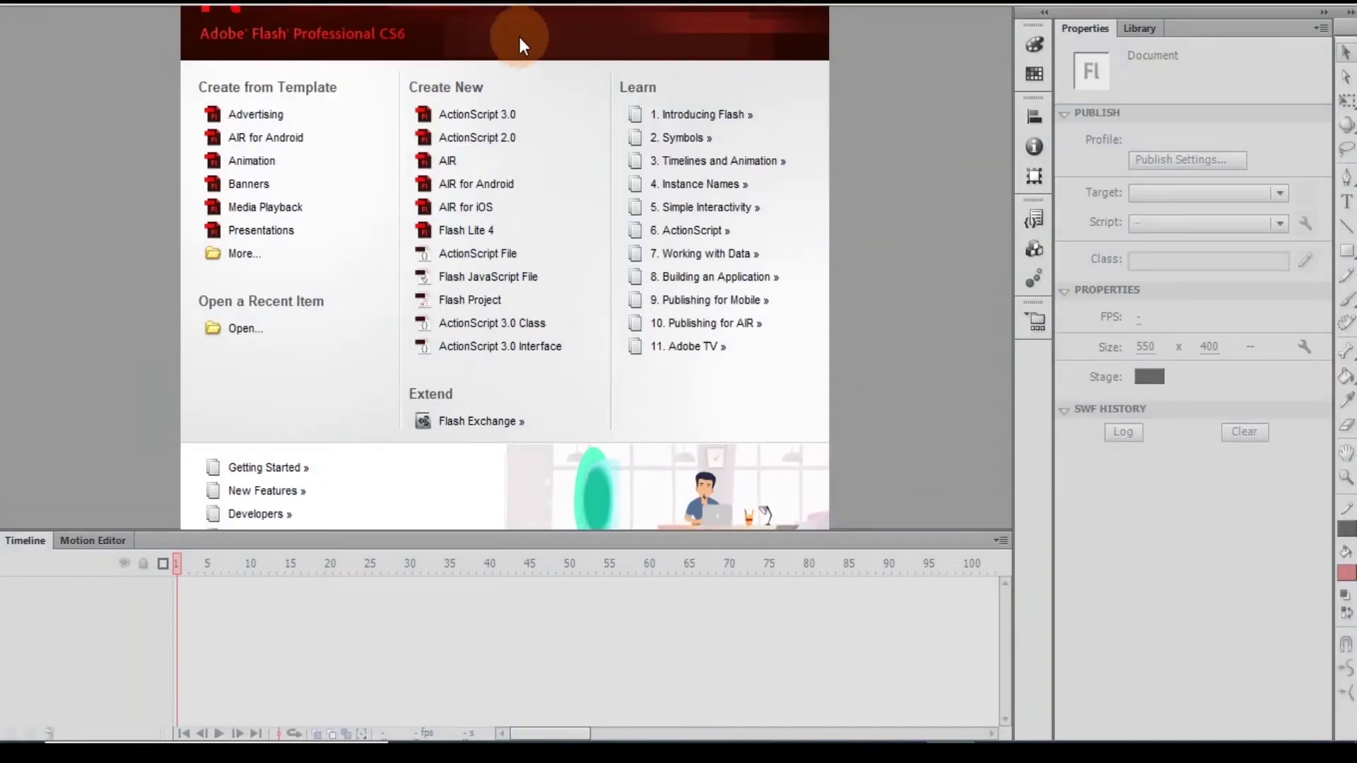
click(475, 119)
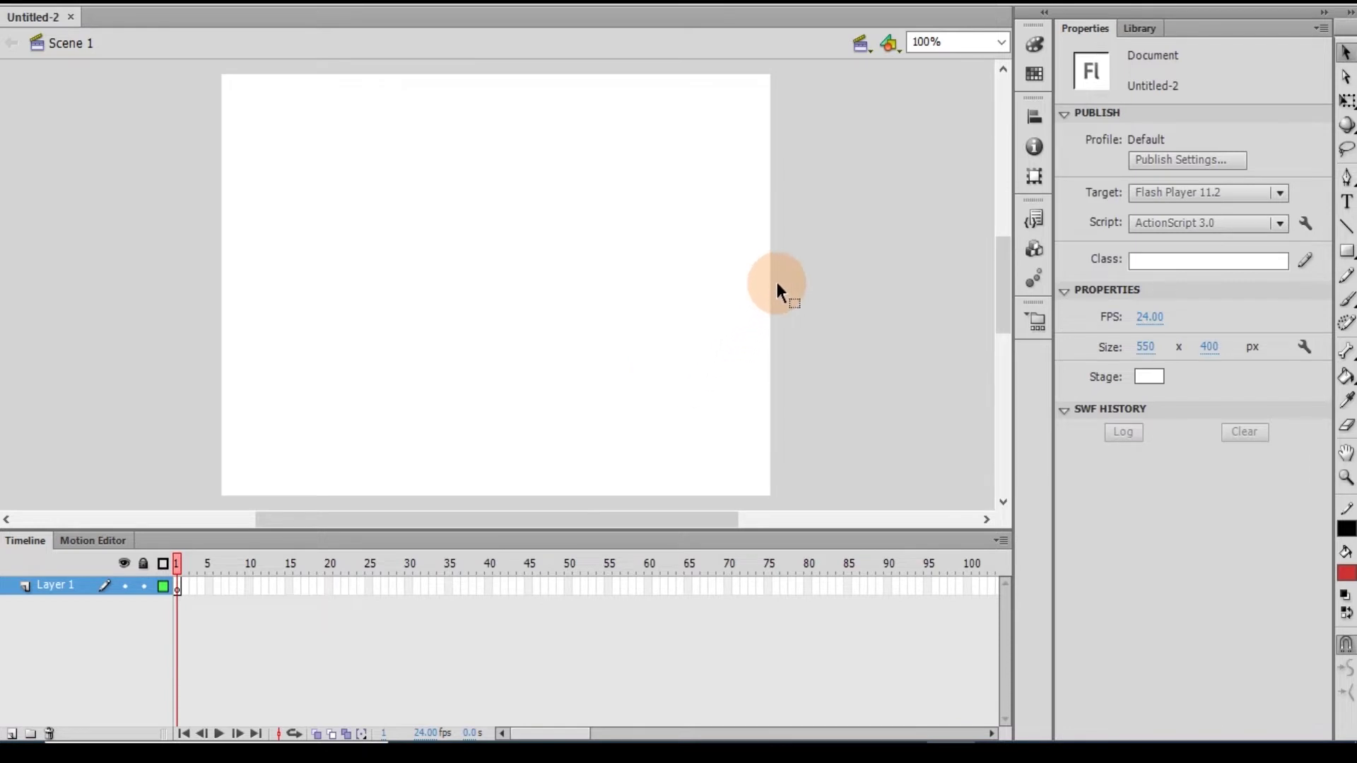
Try light green (#CCFF99), orange and bright yellow as the stage background colour.
click(1148, 377)
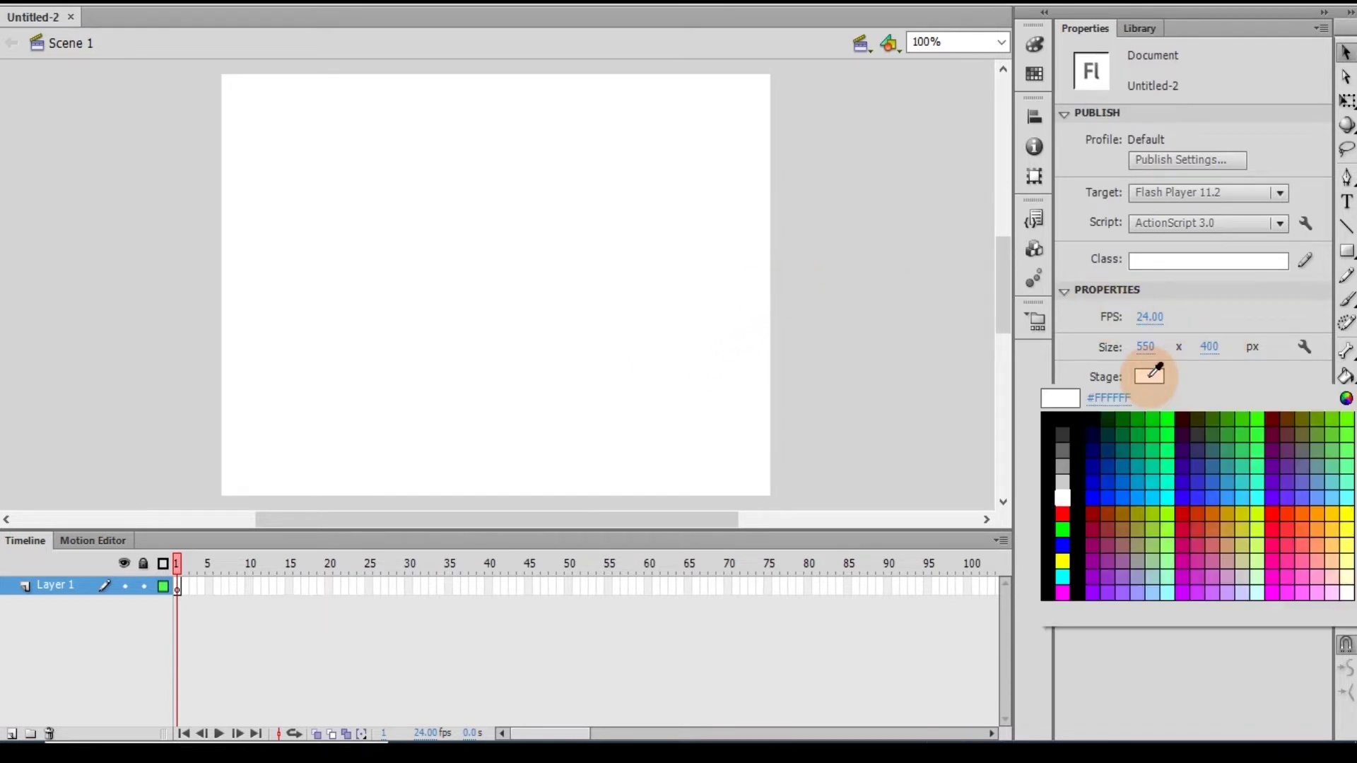
click(1258, 557)
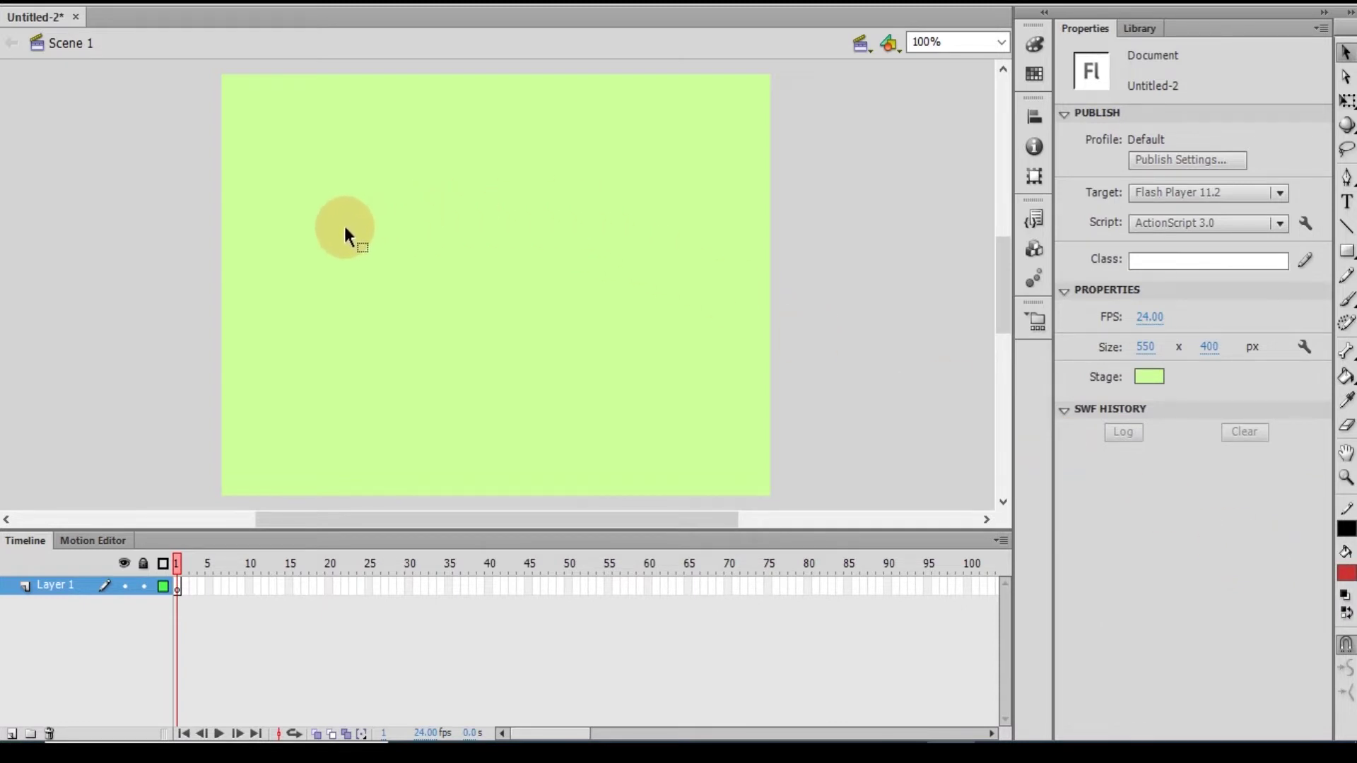
click(1143, 380)
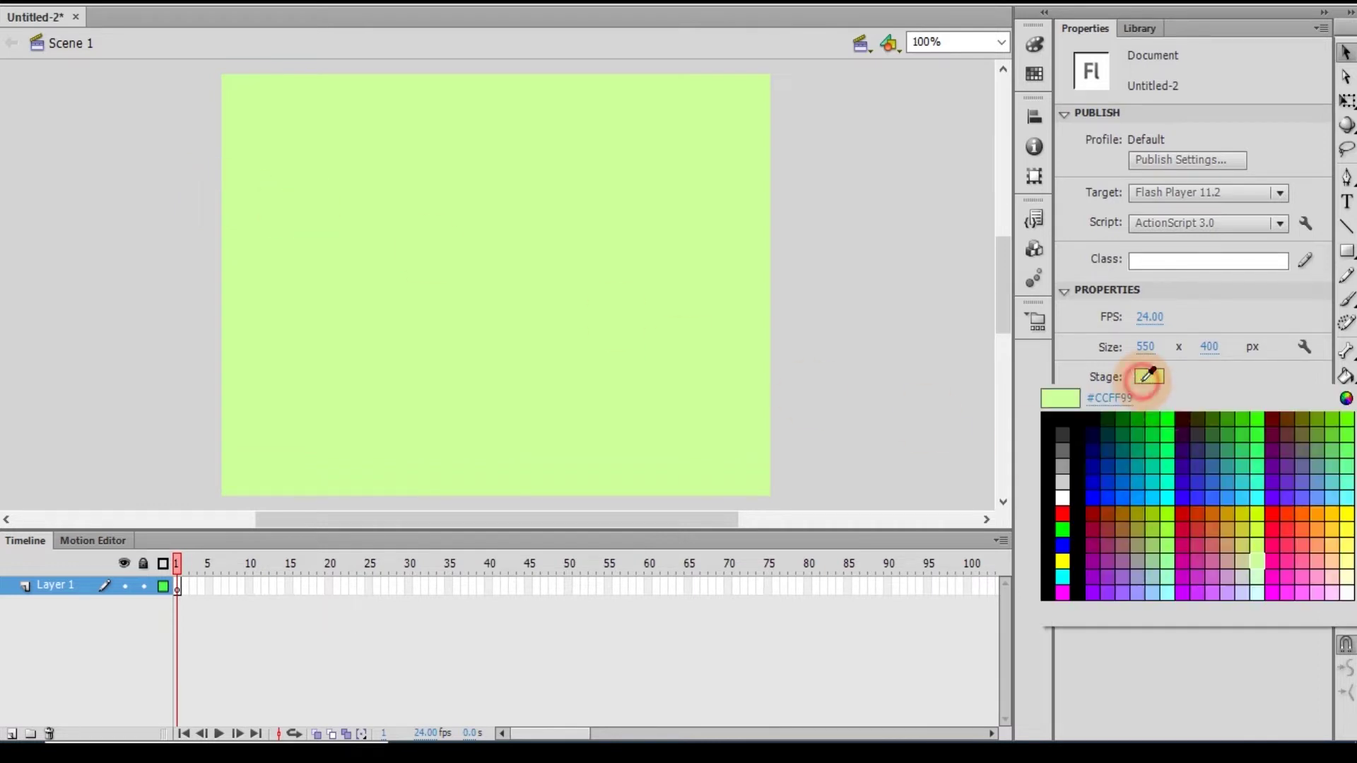
click(1319, 544)
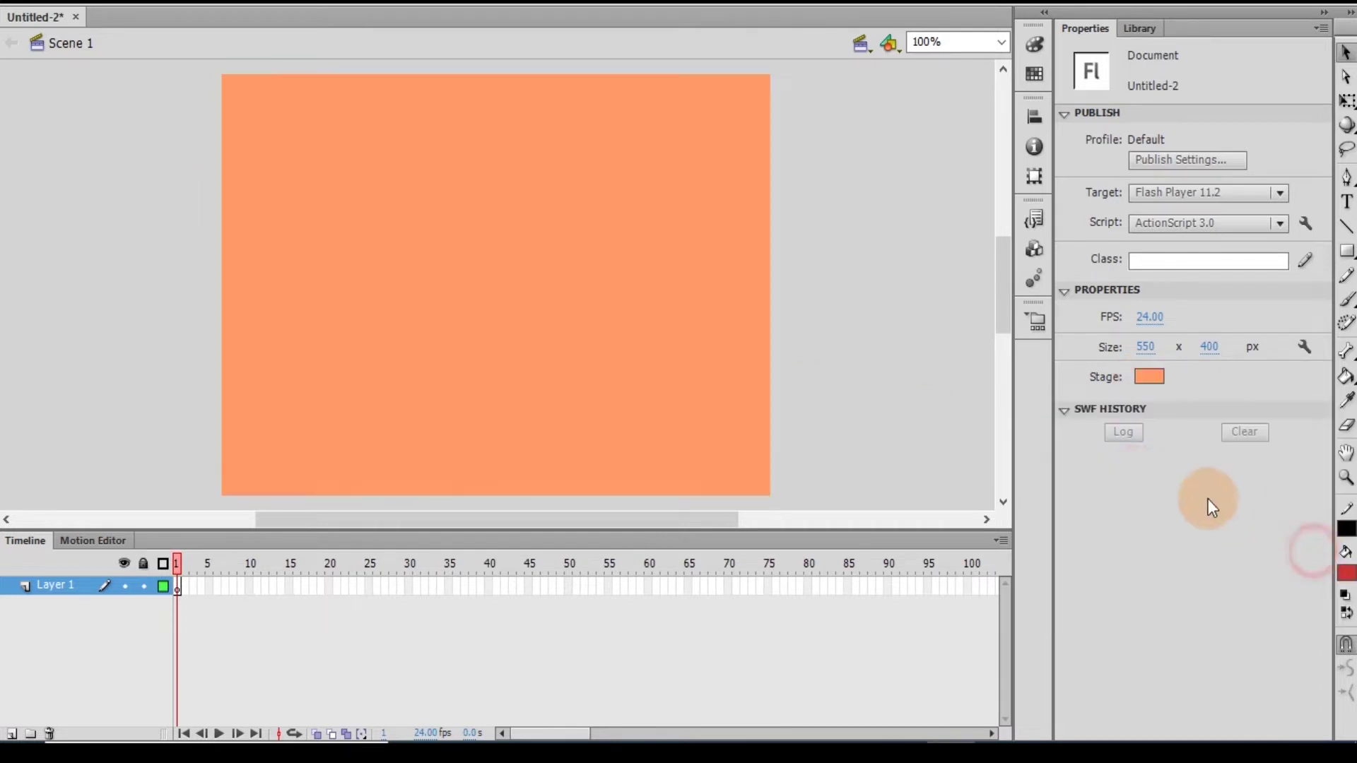
click(1150, 377)
click(1351, 528)
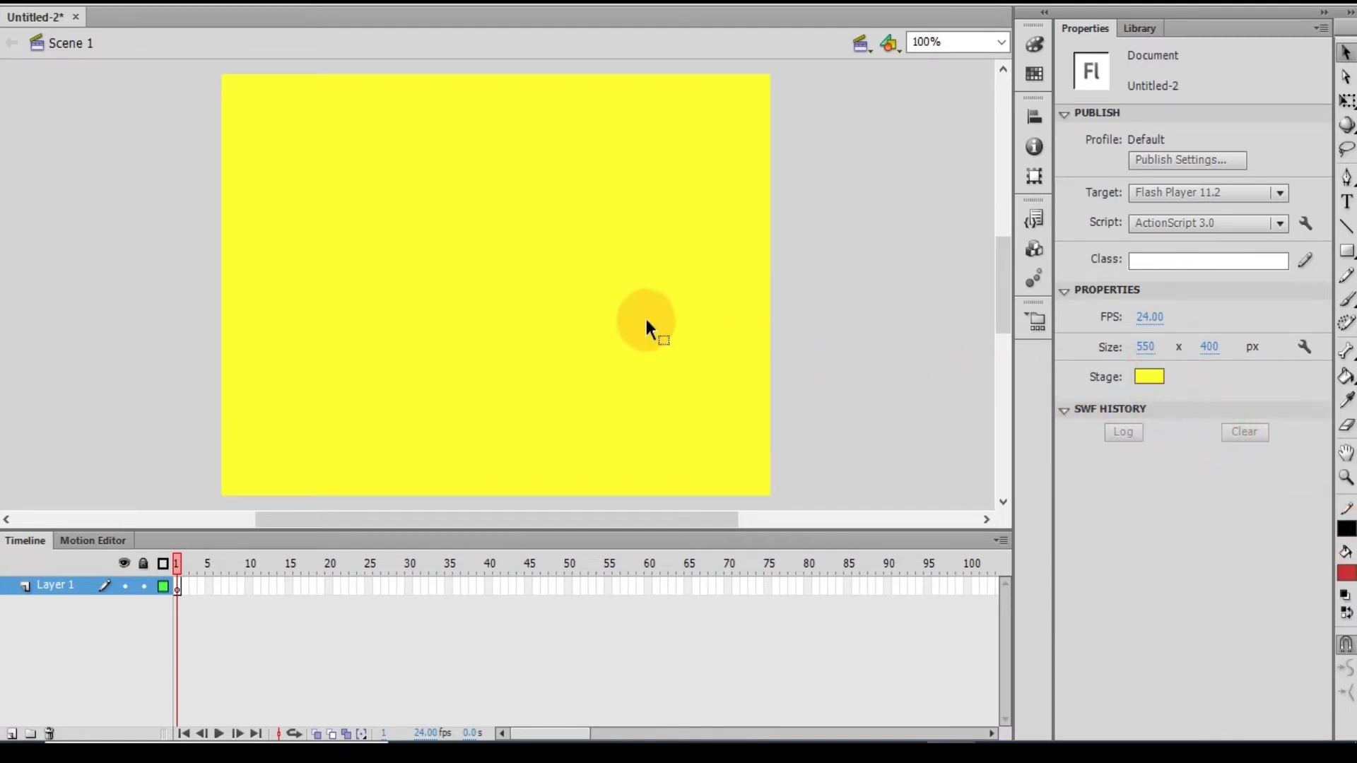
Set the stage background colour to pale yellow.
click(1150, 377)
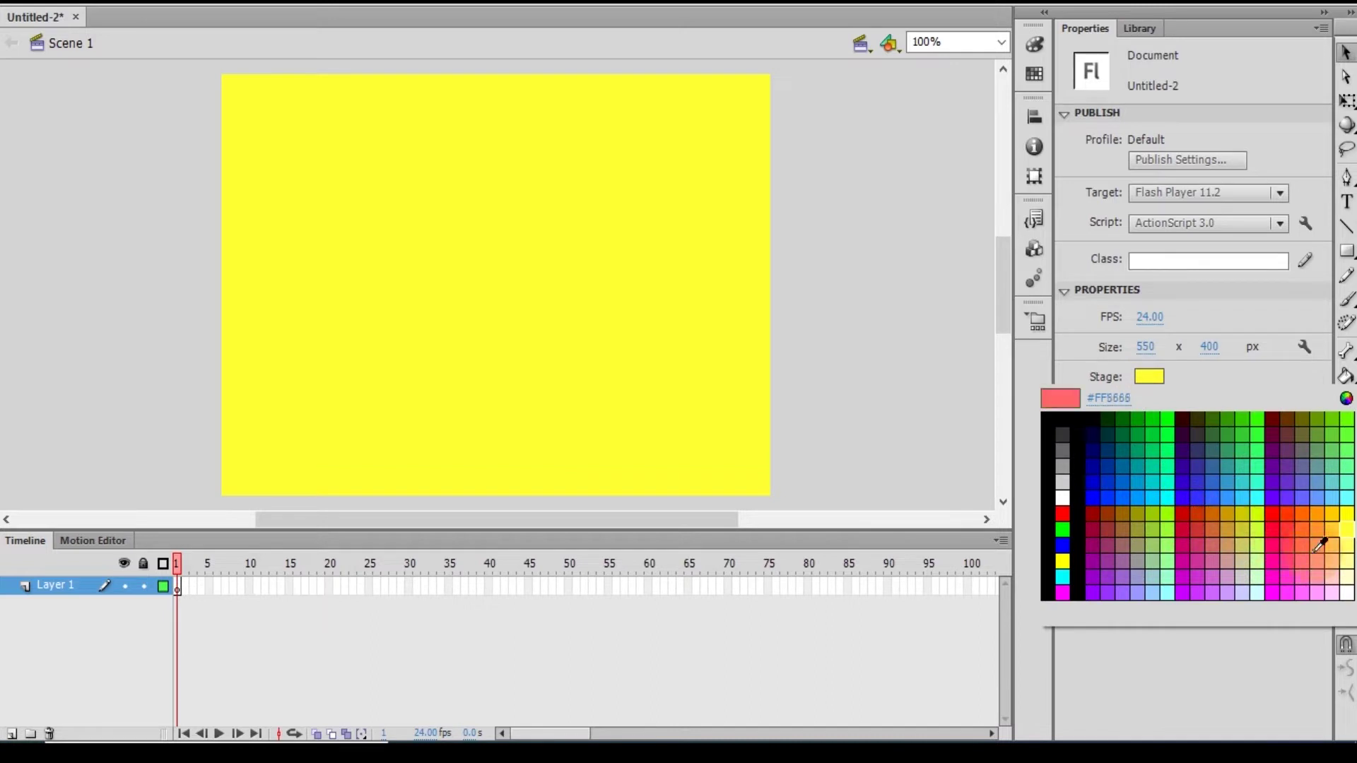
click(1347, 564)
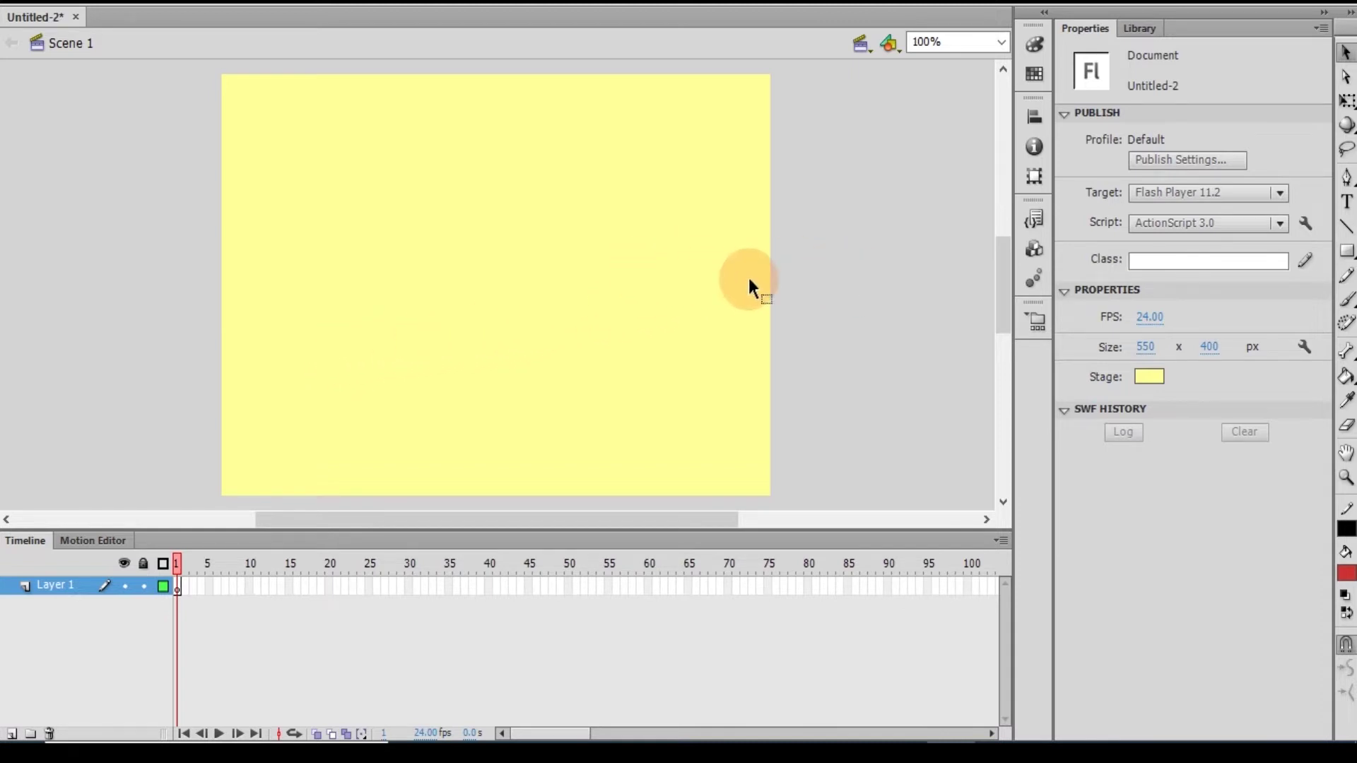
Draw a red rounded rectangle about 122 × 34 px on the stage, using a corner radius of 20 for all corners.
click(1347, 252)
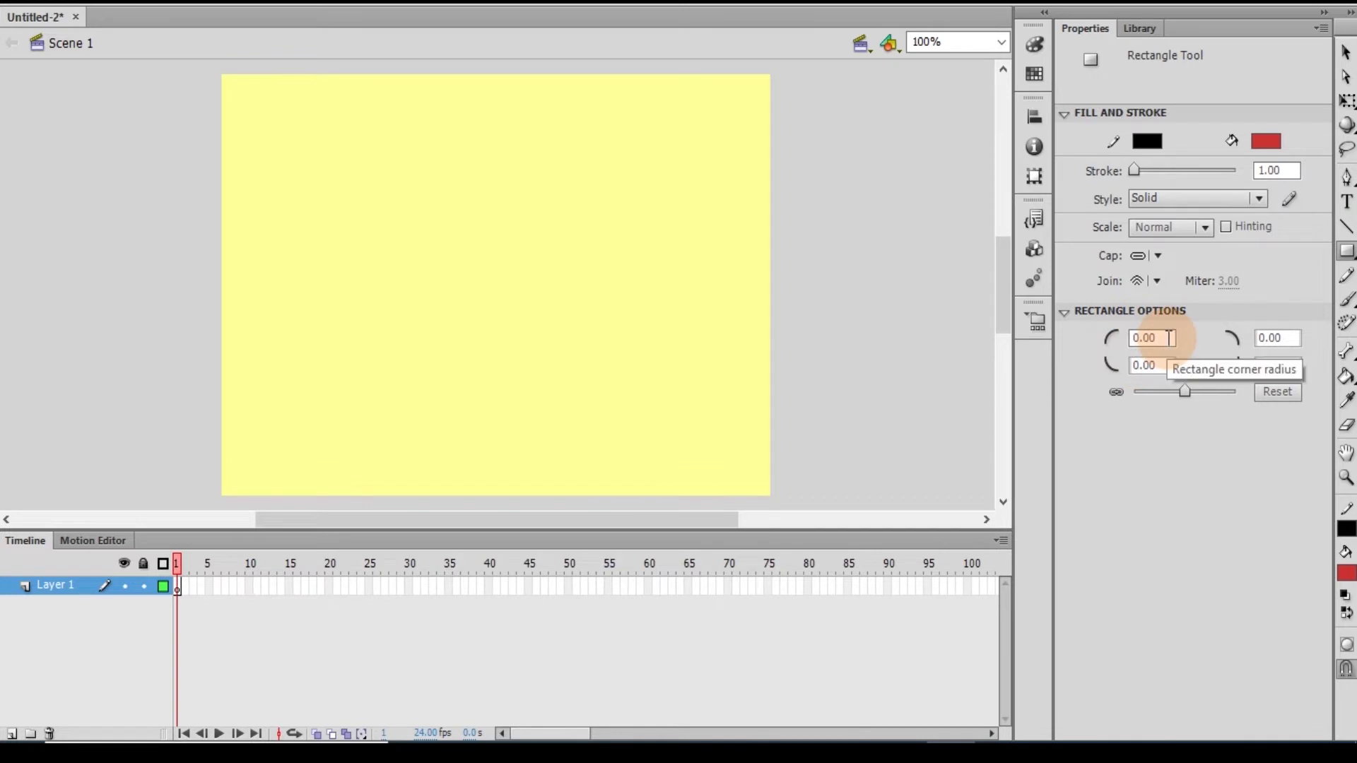
drag(1169, 339, 1125, 339)
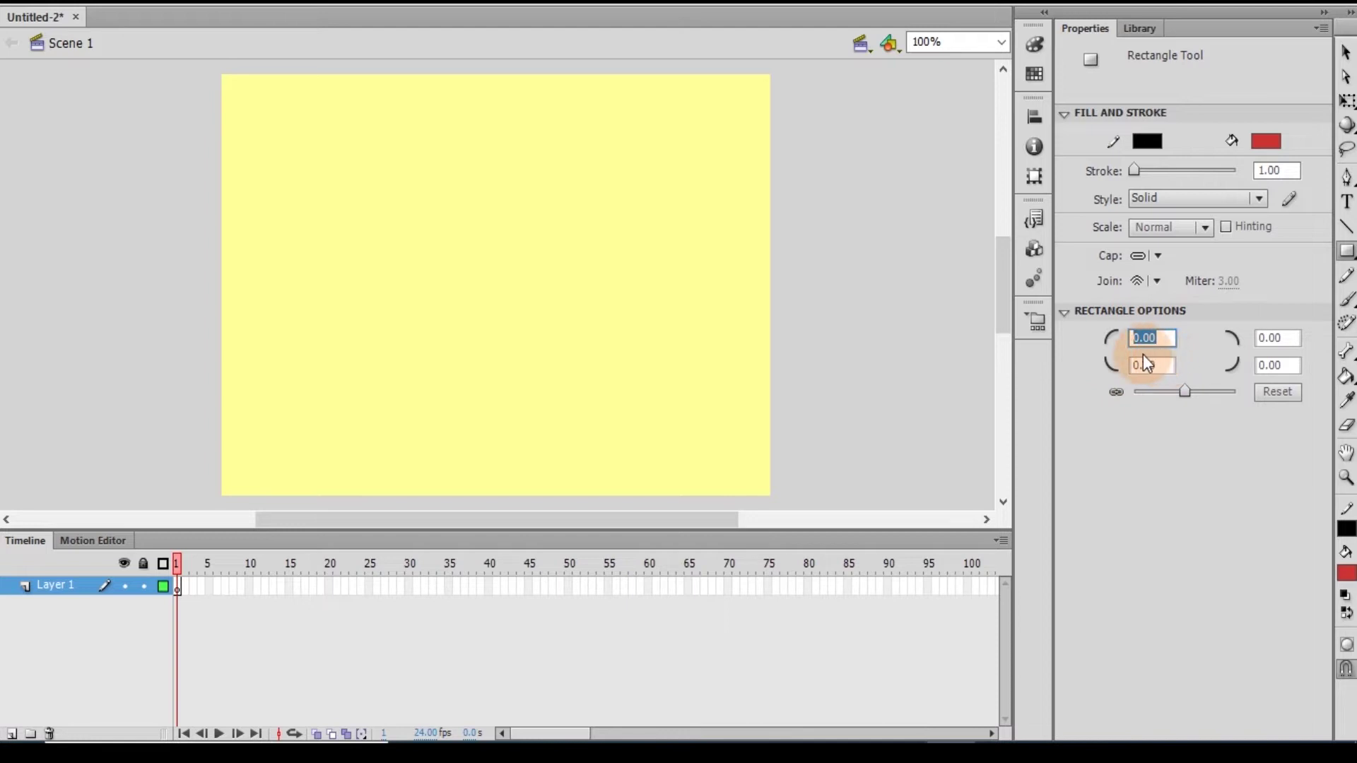
text(20)
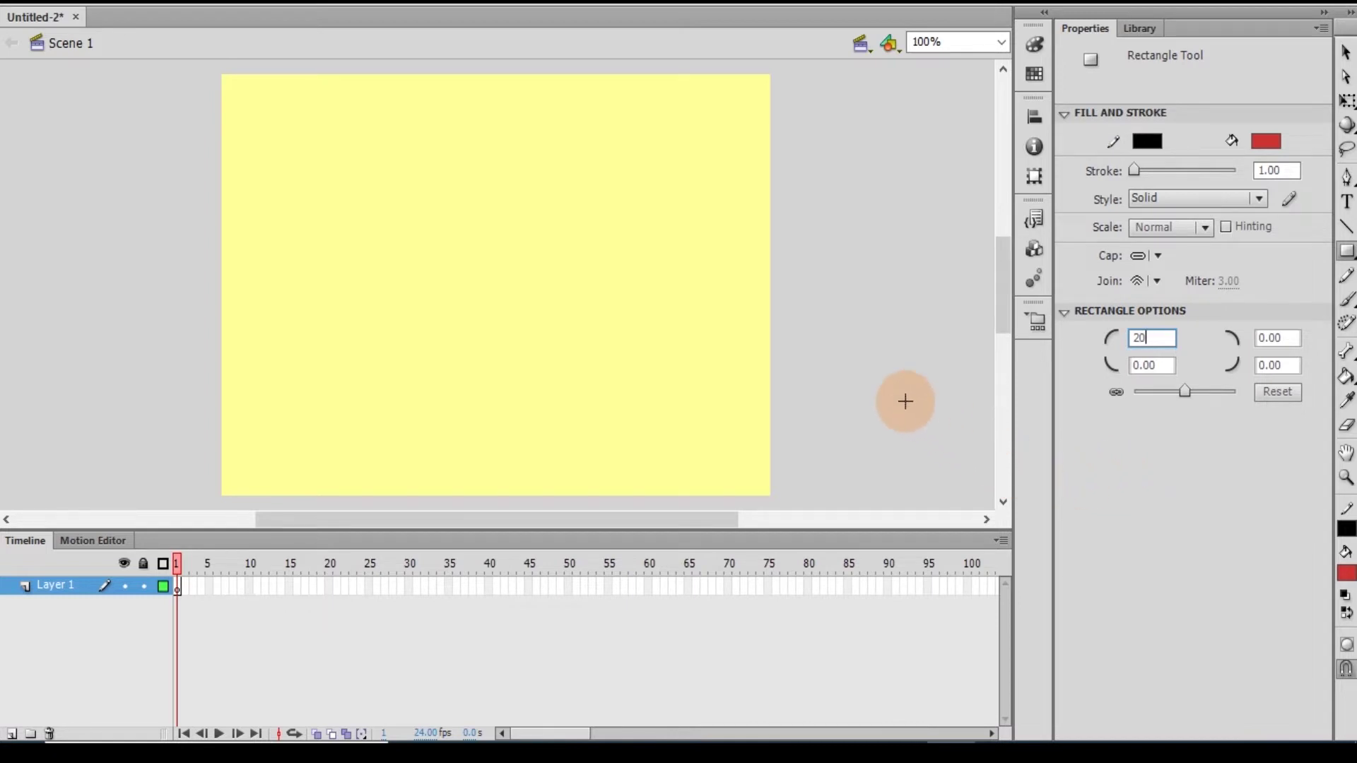
key(Return)
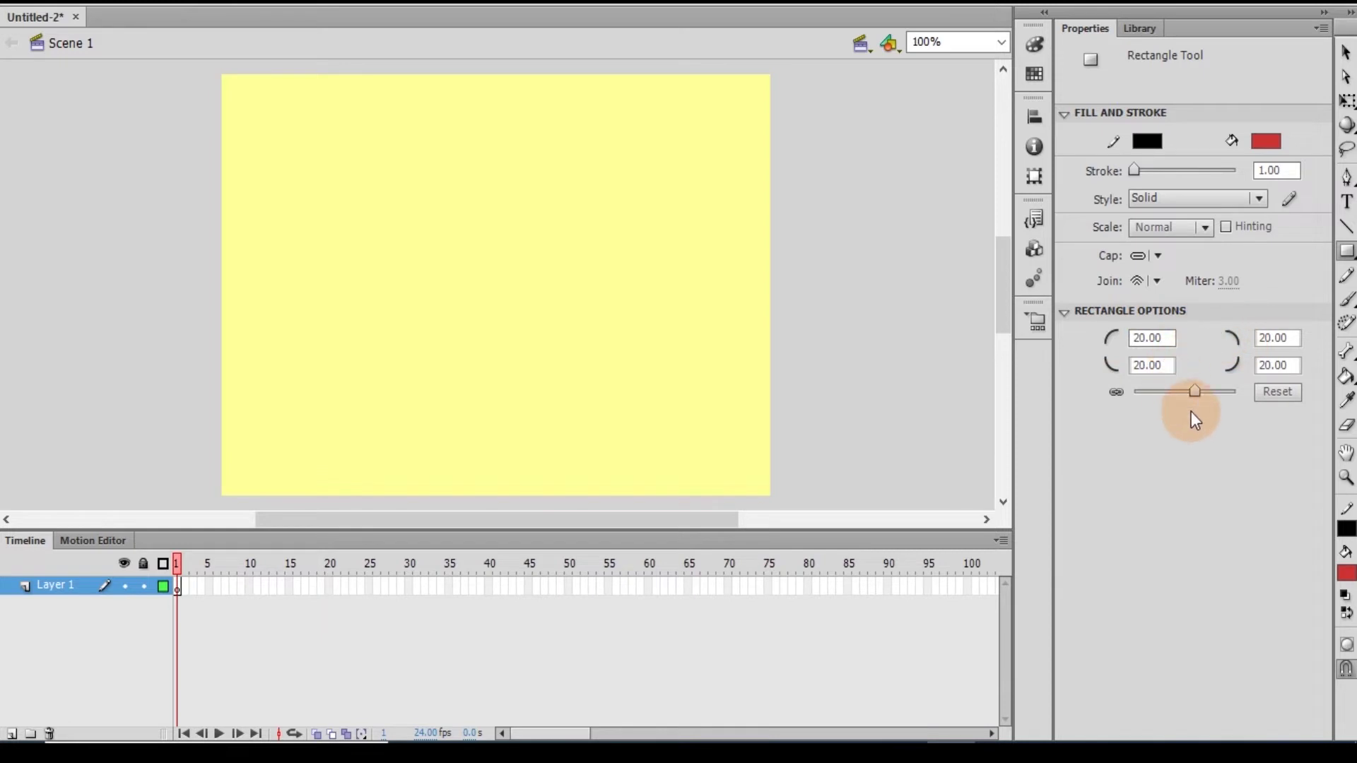
click(1116, 392)
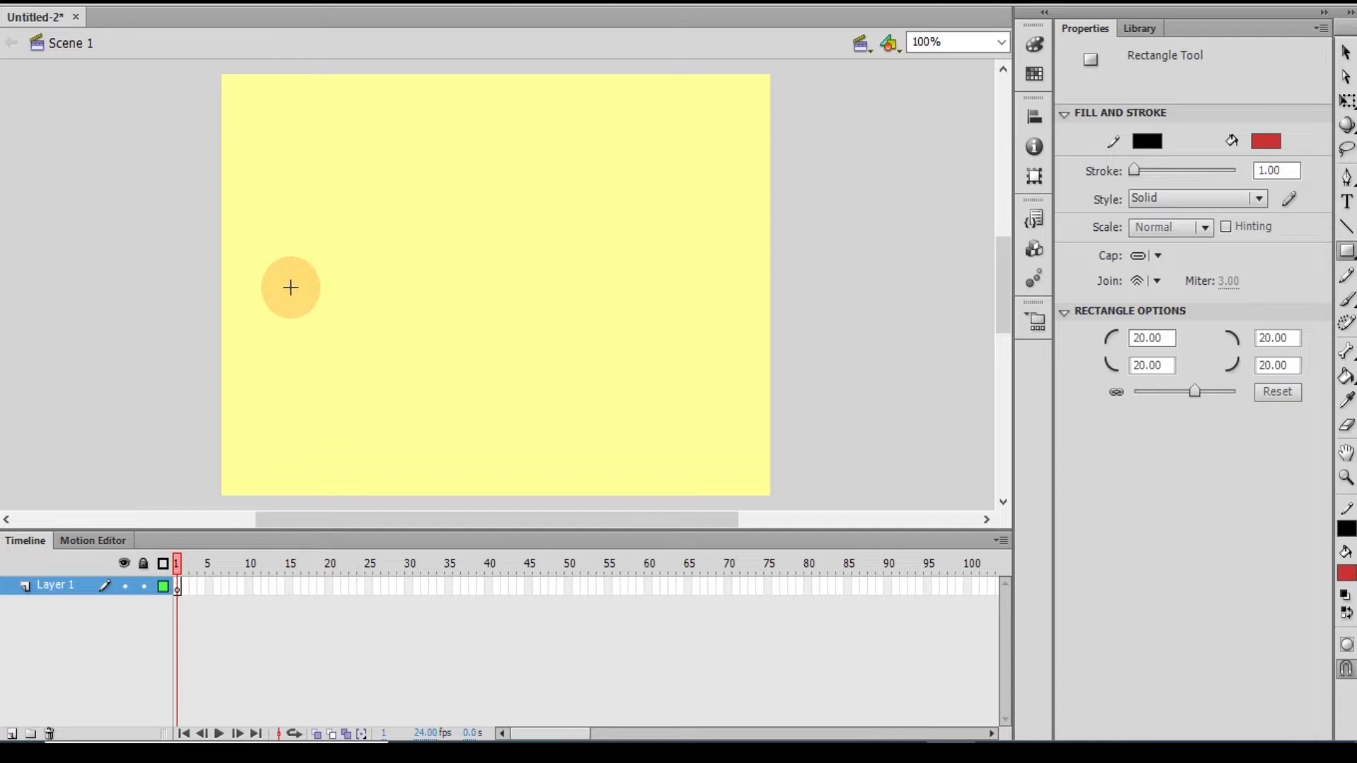
drag(288, 275, 408, 309)
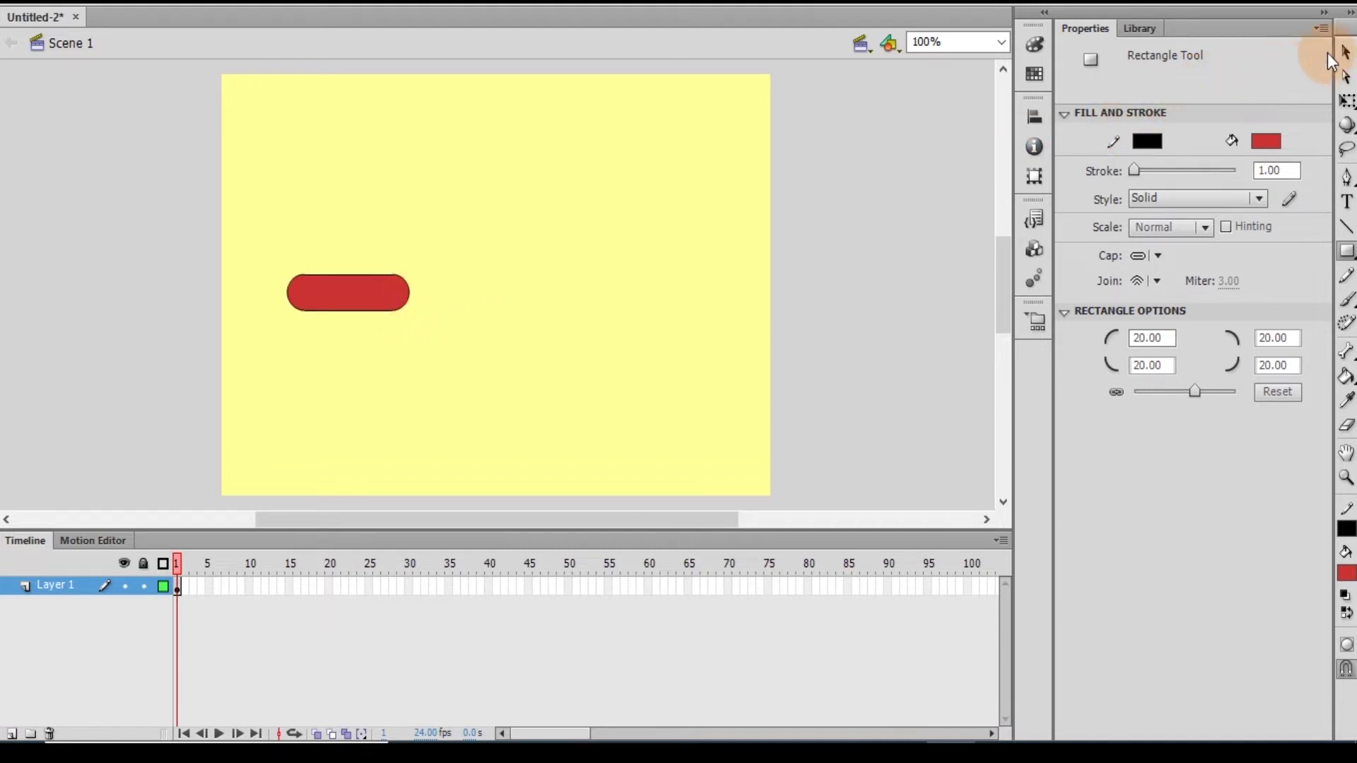
Move the rounded rectangle, fill and outline together, straight up on the stage to about X 66, Y 60.
click(1345, 60)
drag(372, 297, 330, 145)
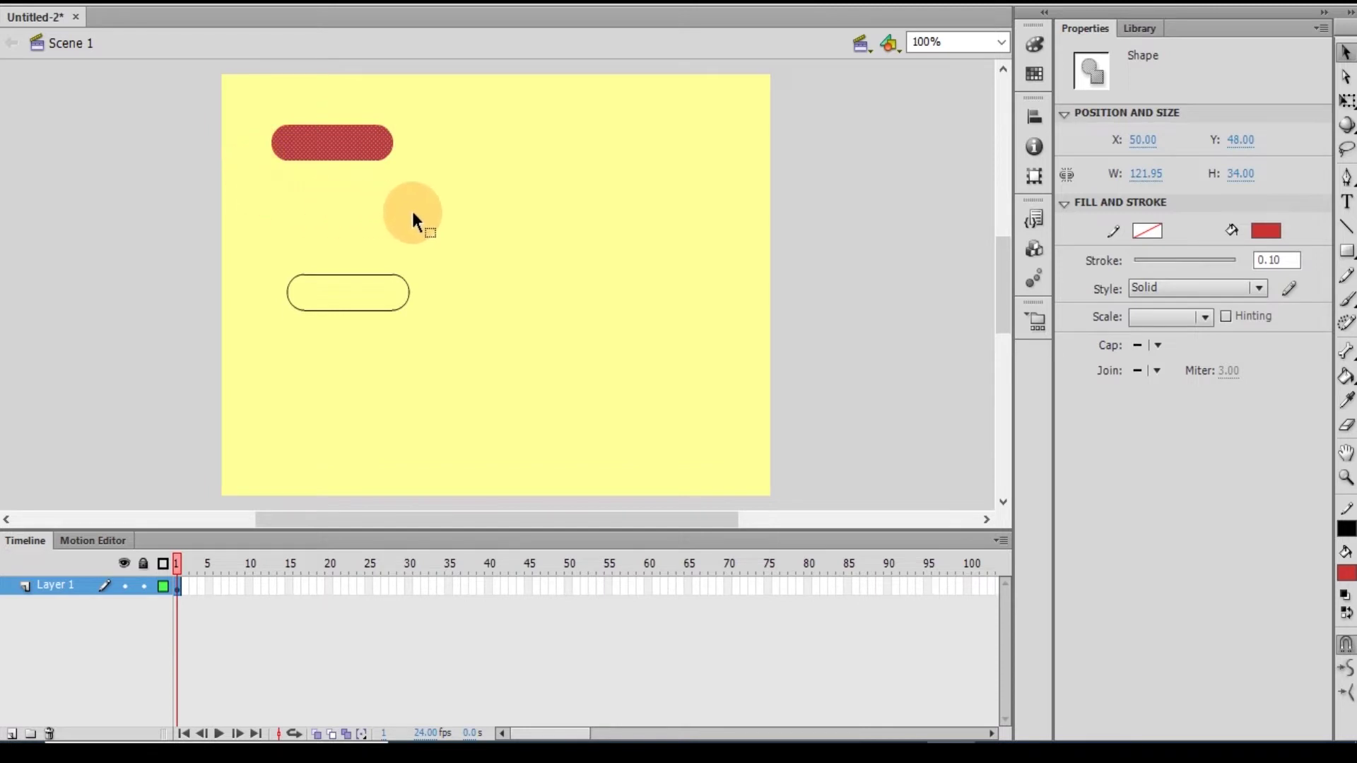
key(ctrl+z)
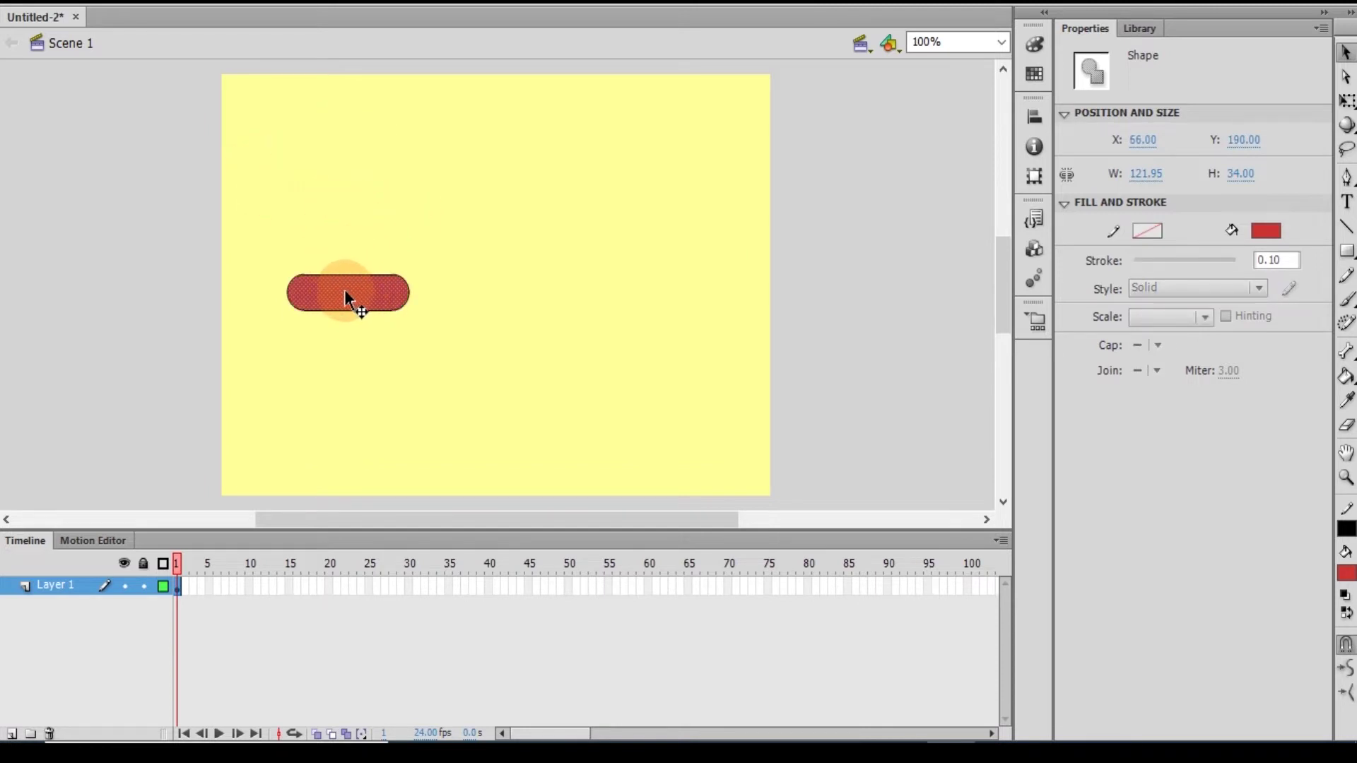
double_click(345, 290)
drag(345, 290, 337, 151)
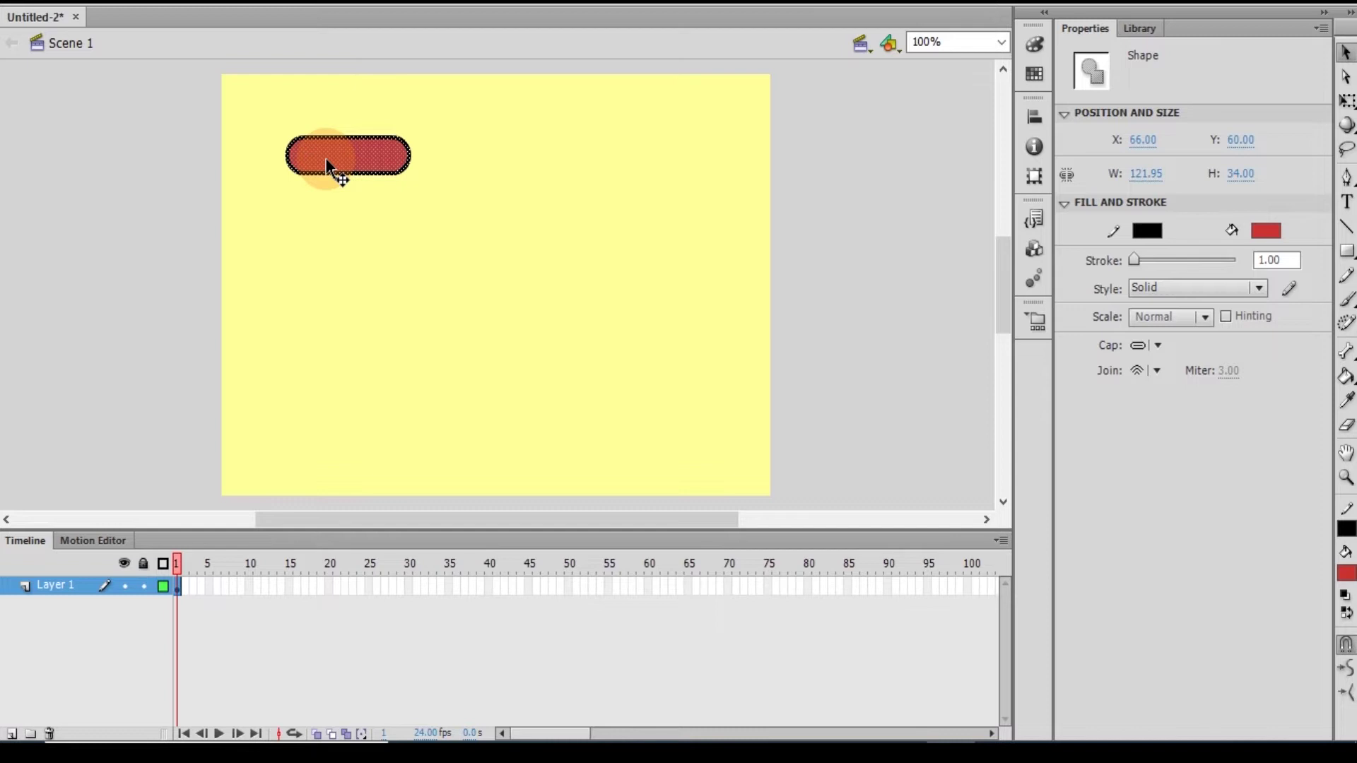
Paste two copies of the rounded rectangle and stack them below the original at X 66, about Y 117 and Y 171.
key(ctrl+v)
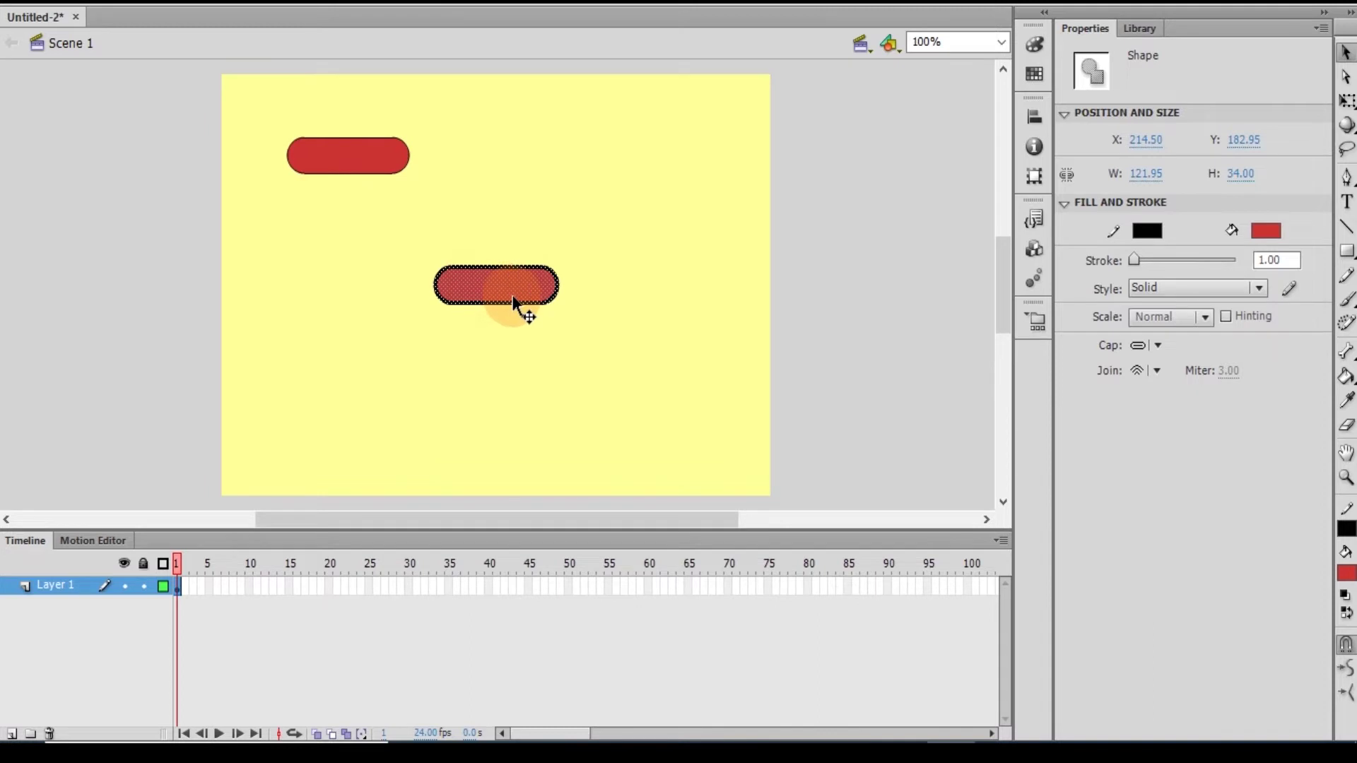
drag(516, 302, 368, 231)
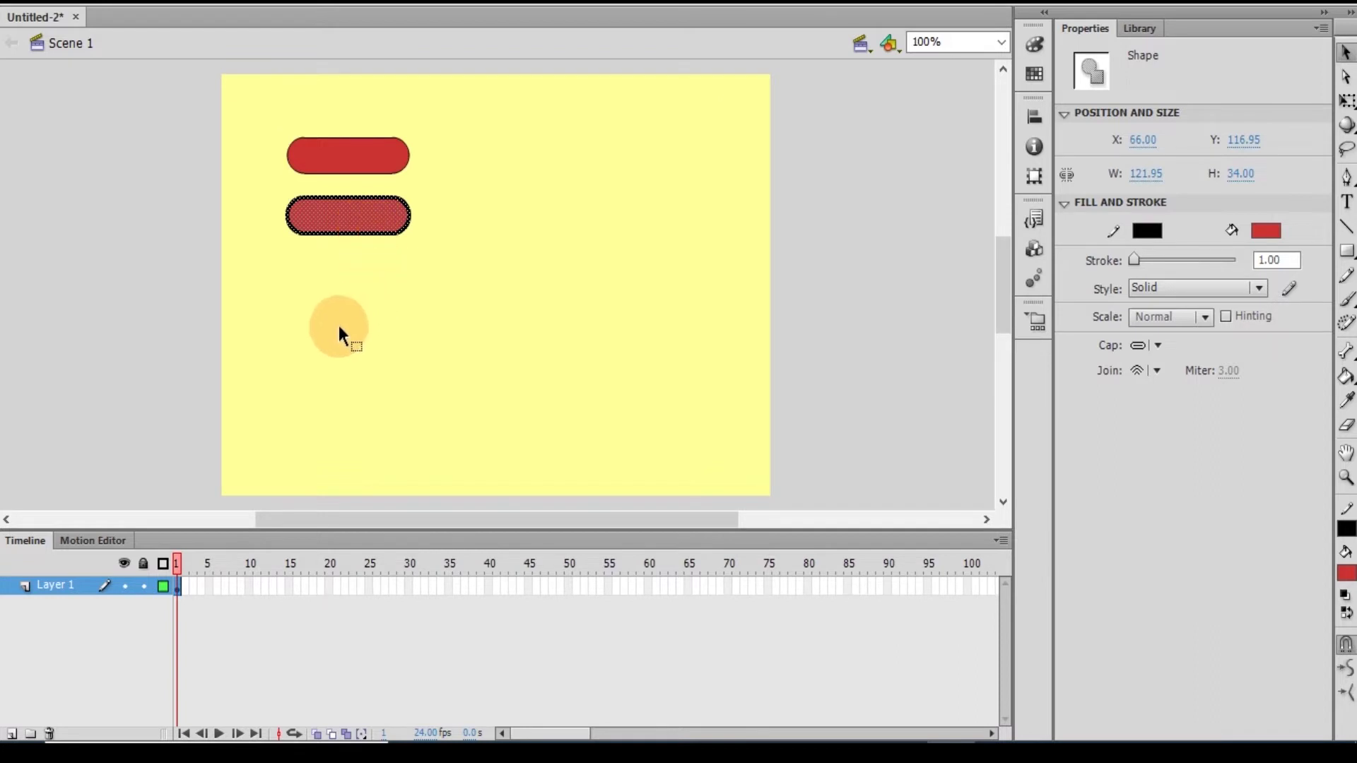
key(ctrl+v)
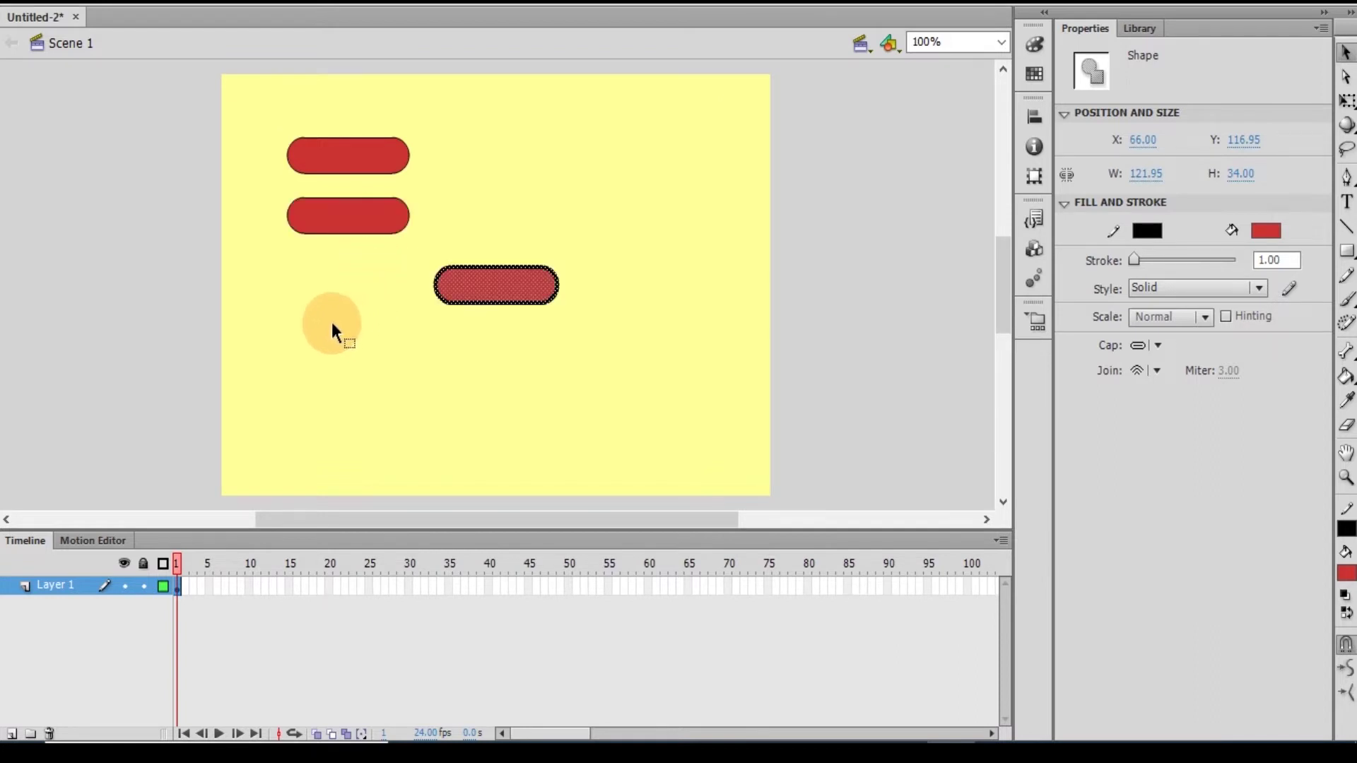
drag(505, 285, 356, 271)
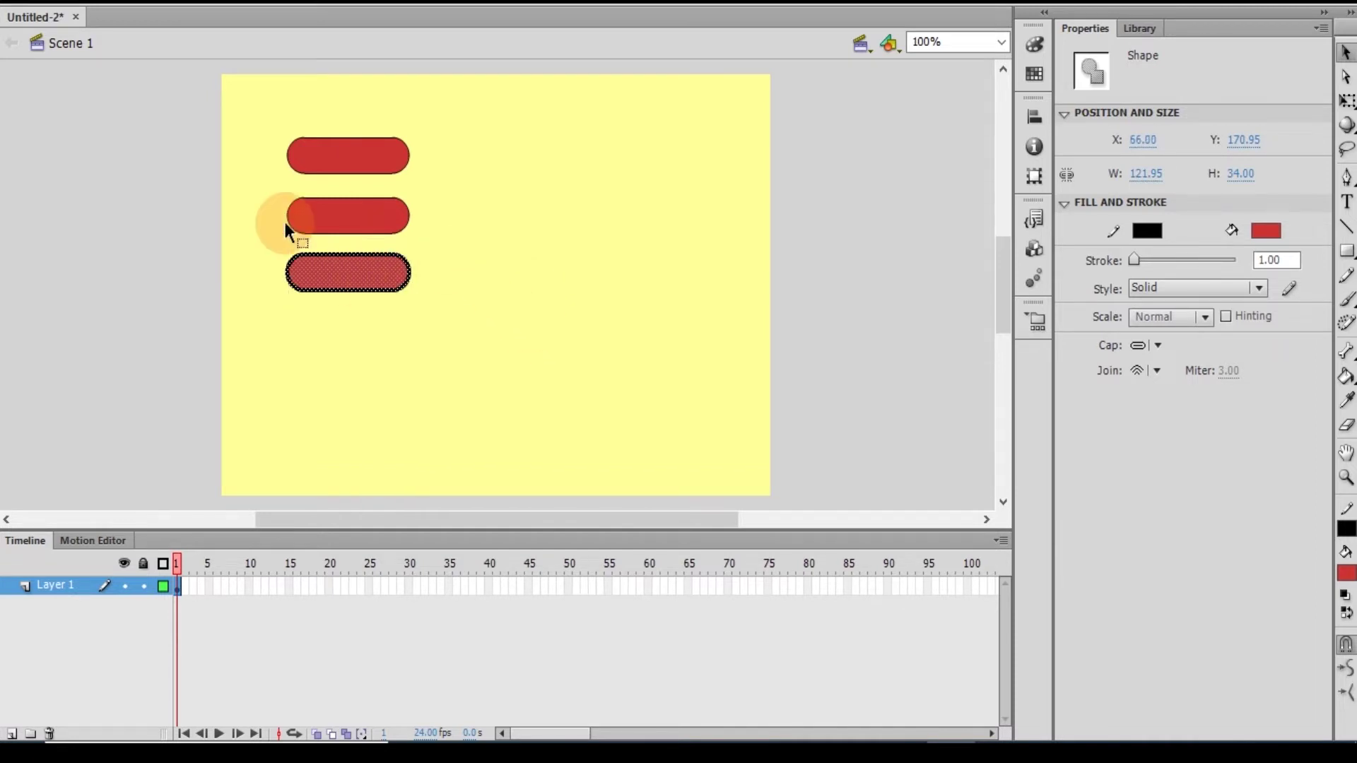
click(168, 188)
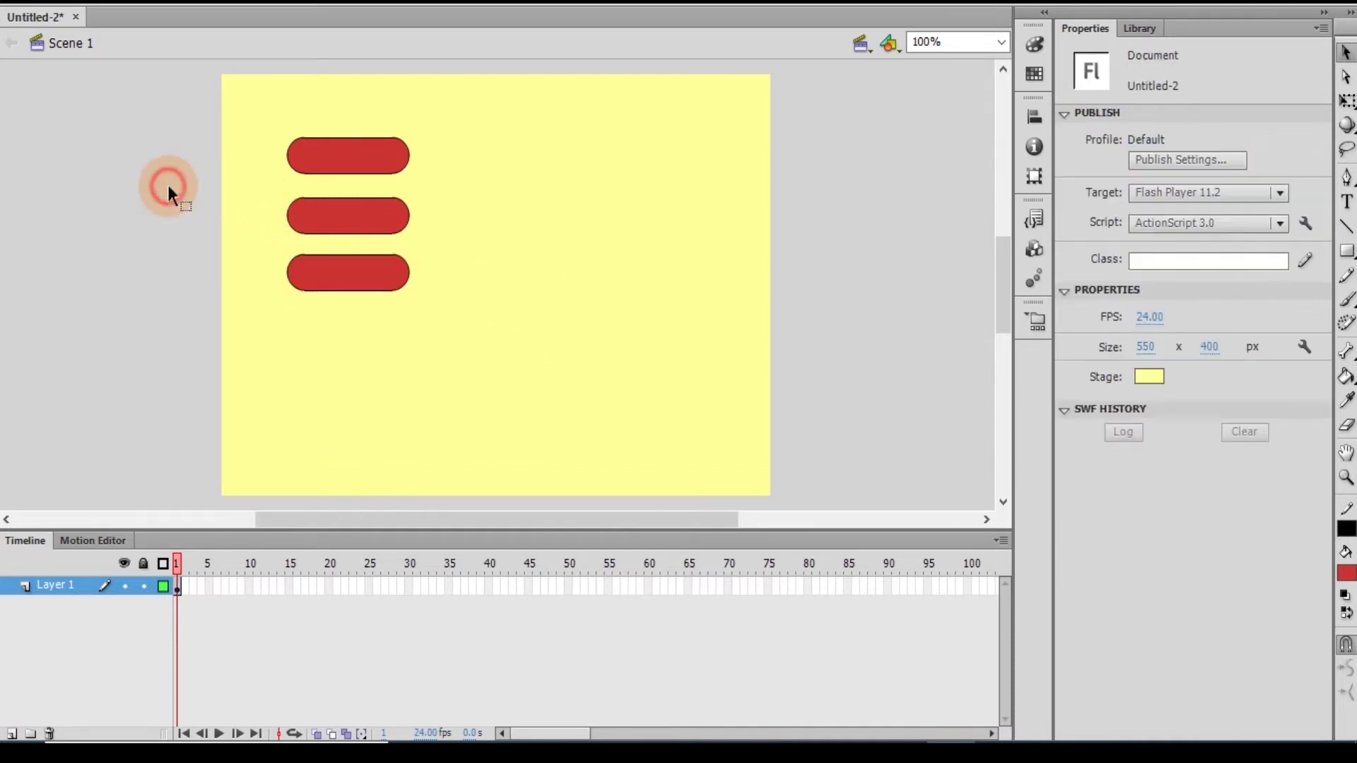
click(341, 163)
click(480, 160)
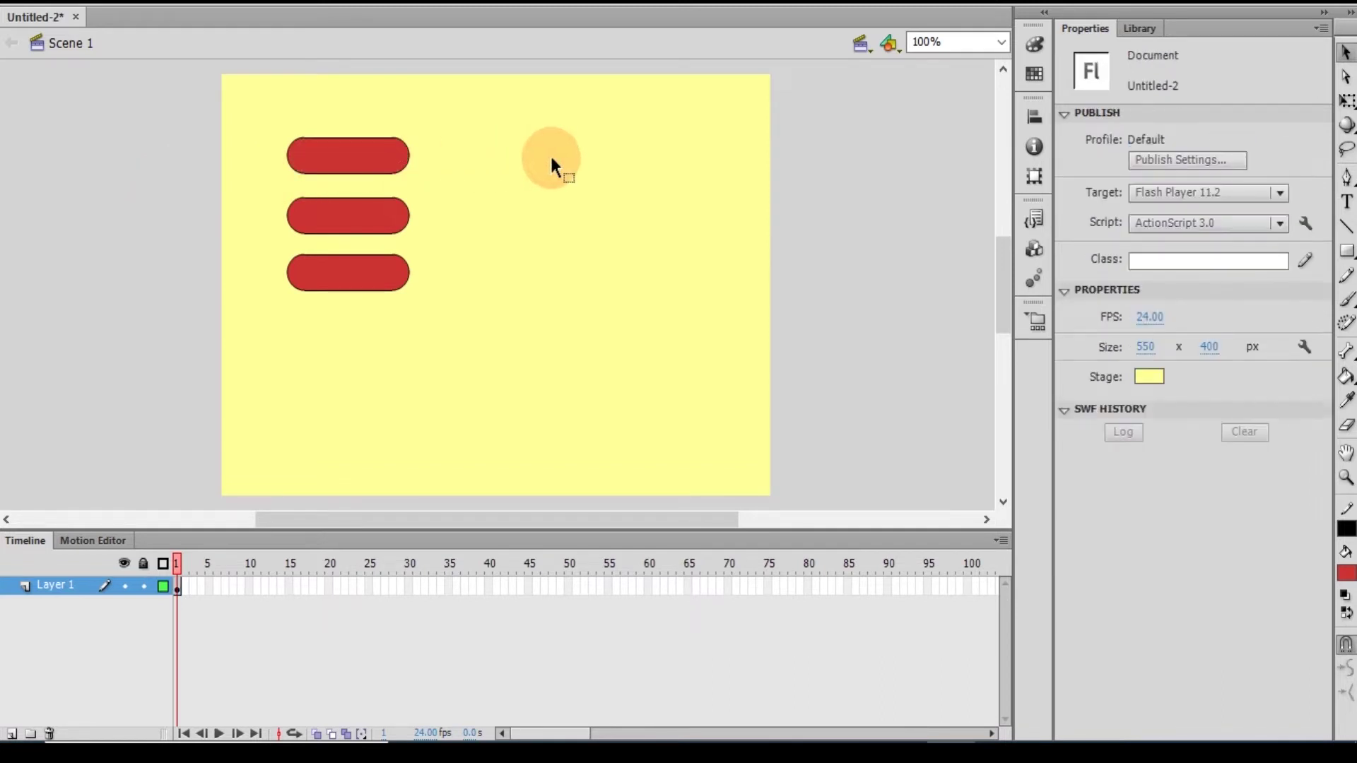
click(339, 160)
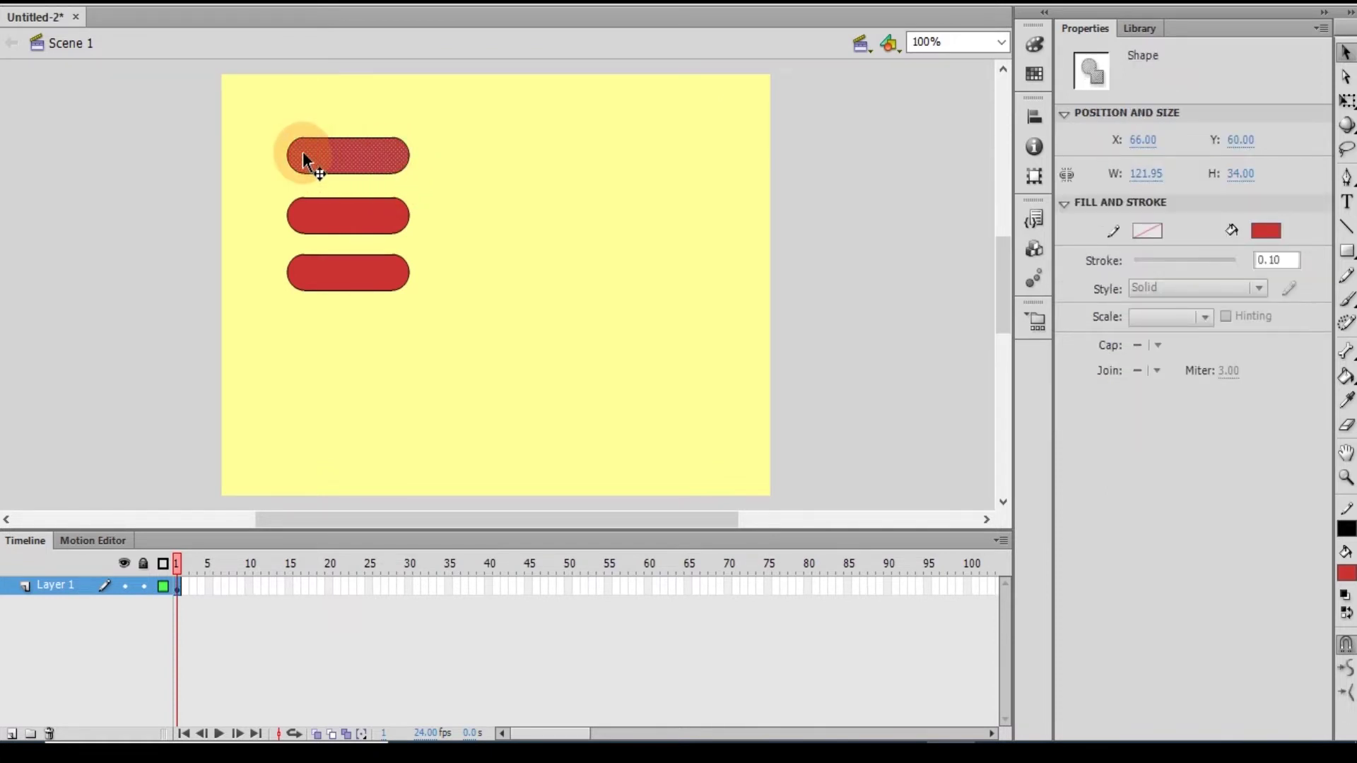
click(249, 106)
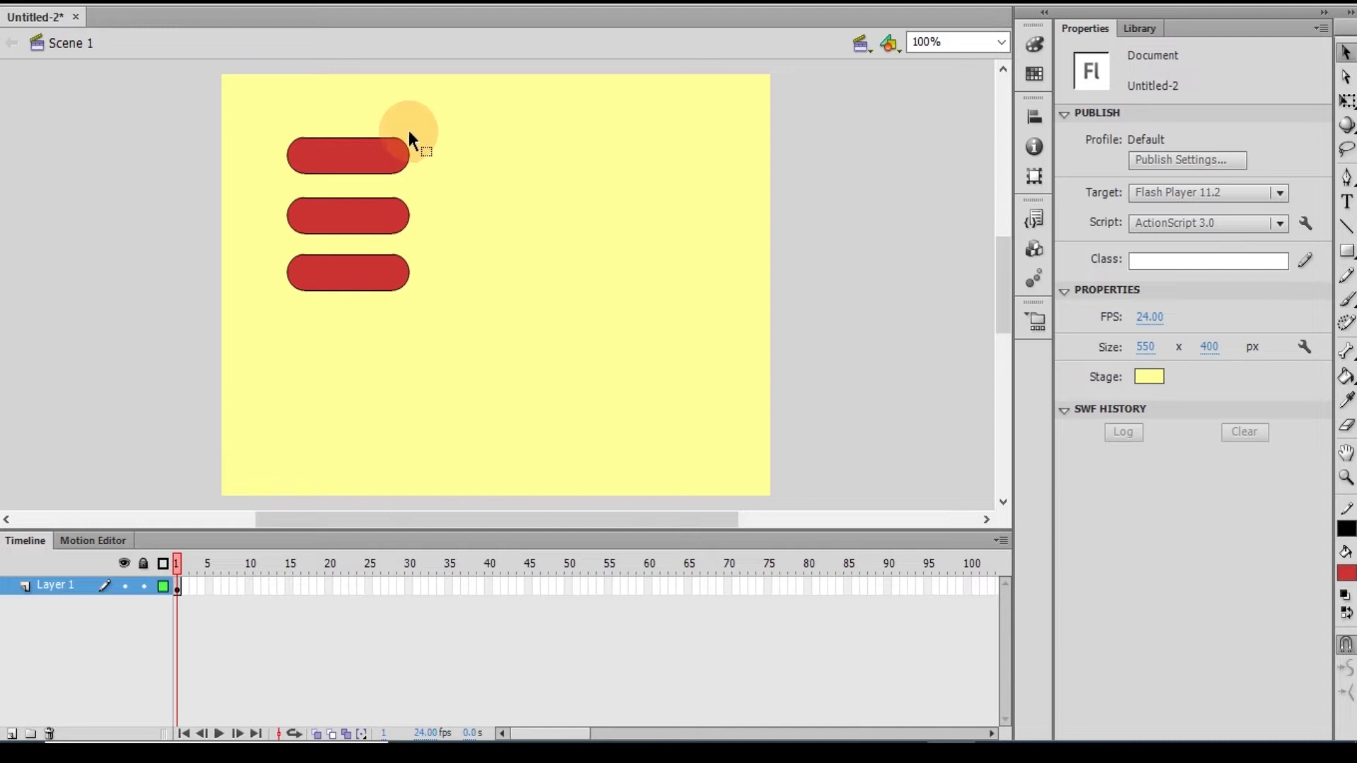
right_click(341, 155)
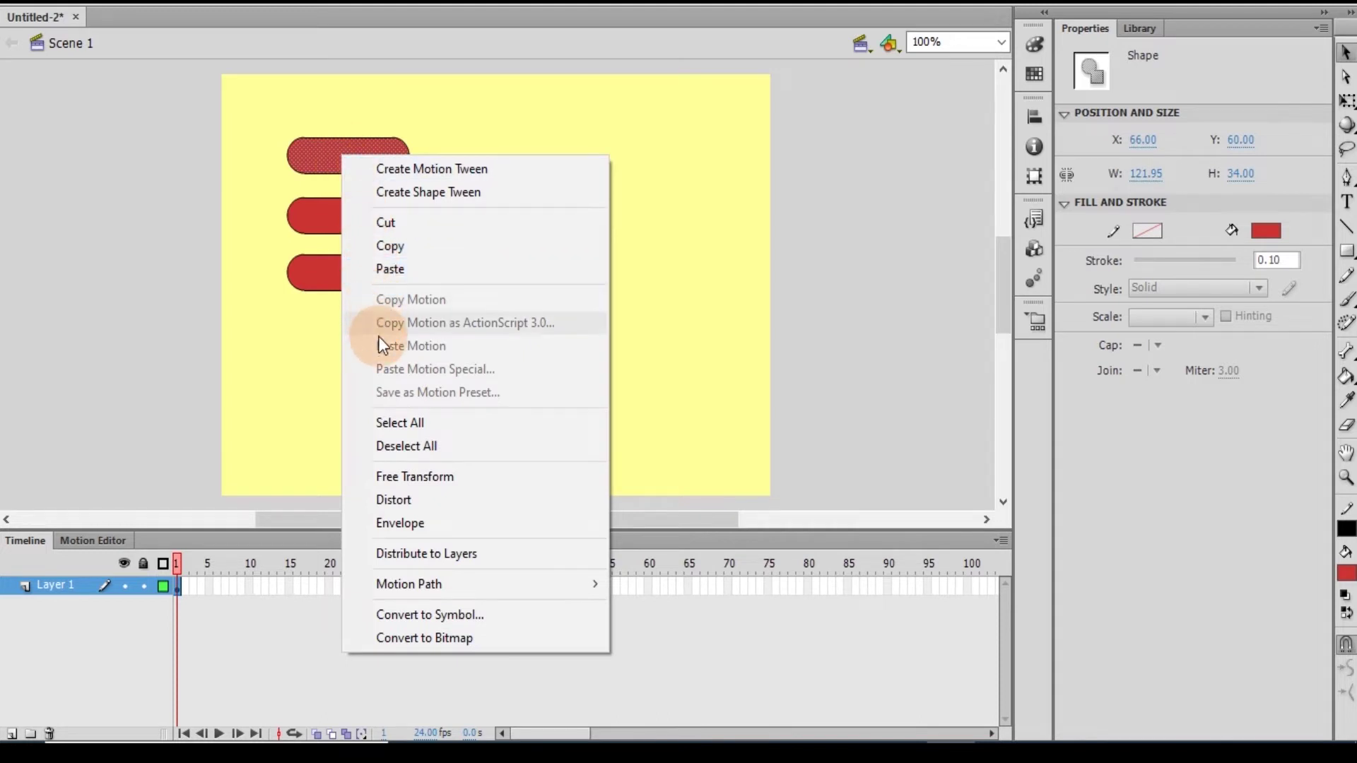
click(442, 613)
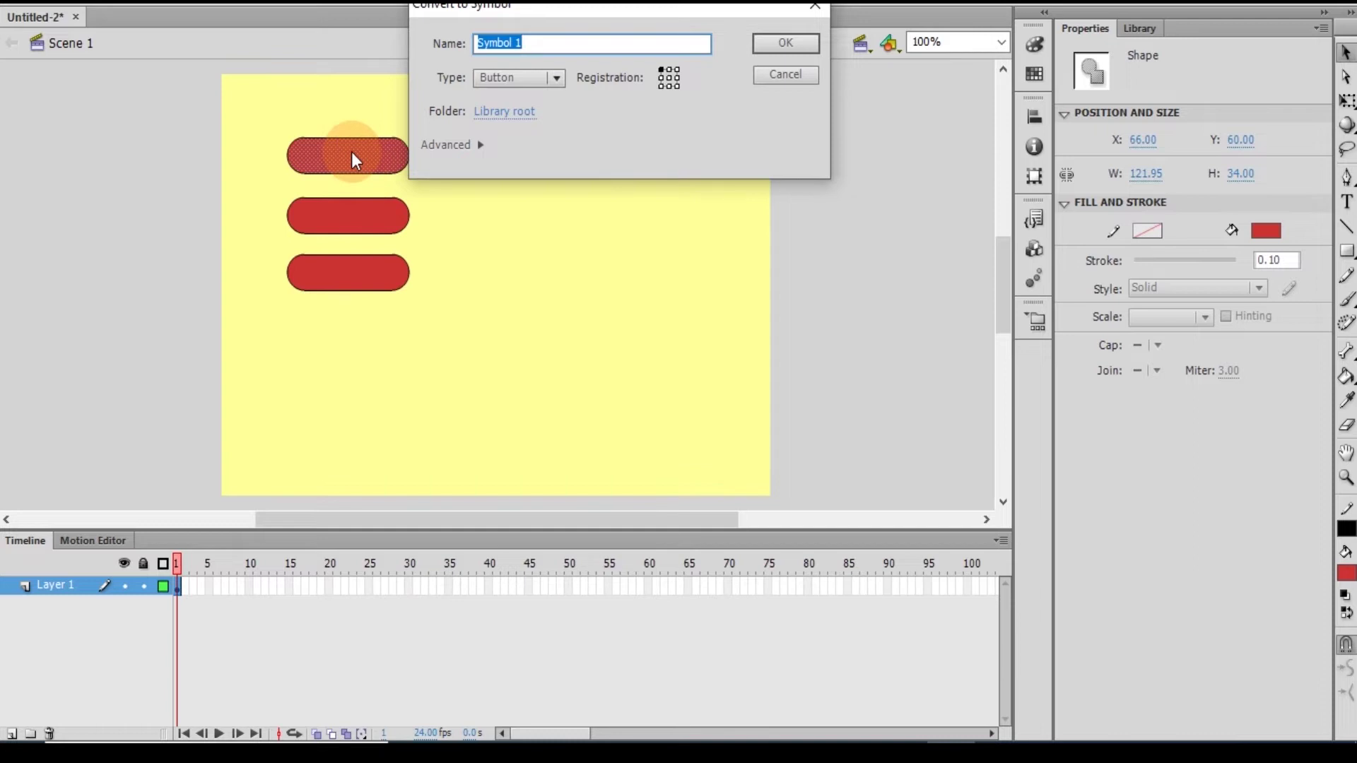
click(789, 78)
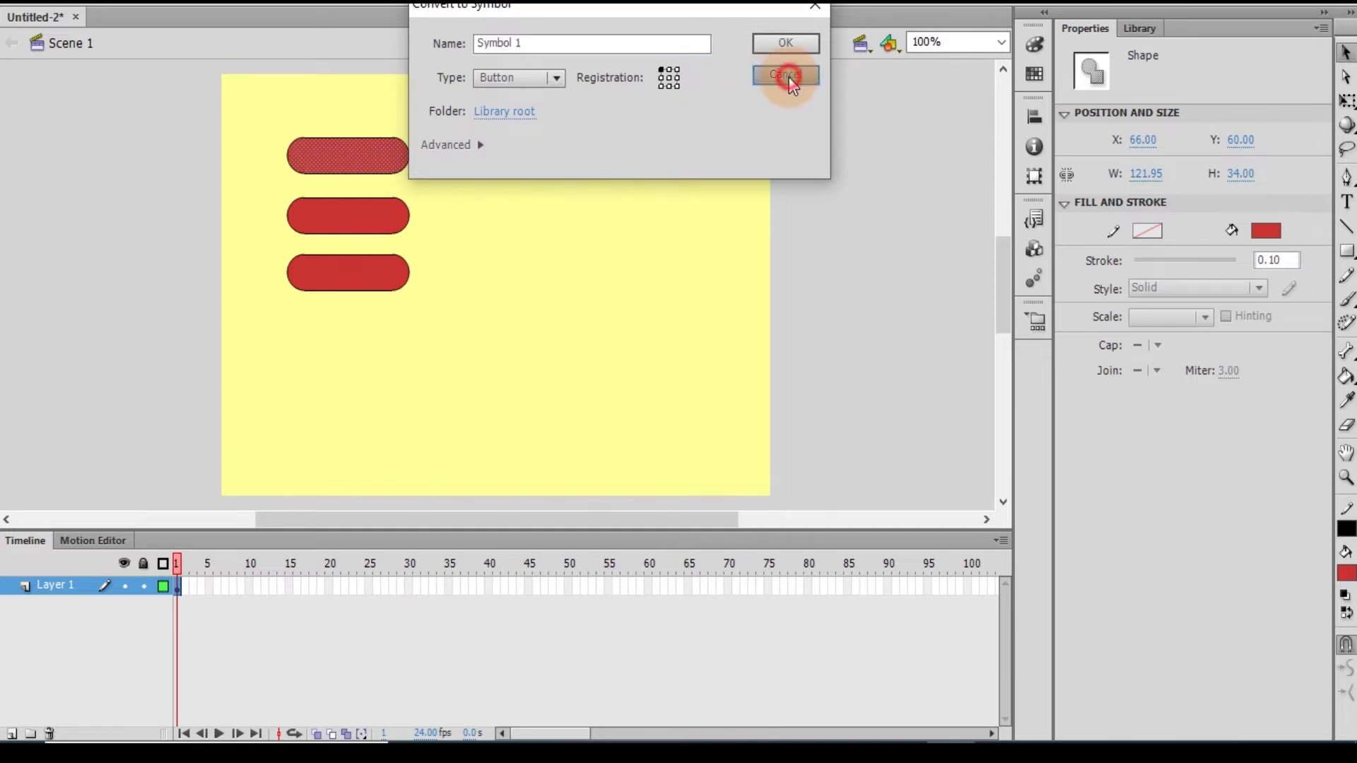
click(600, 232)
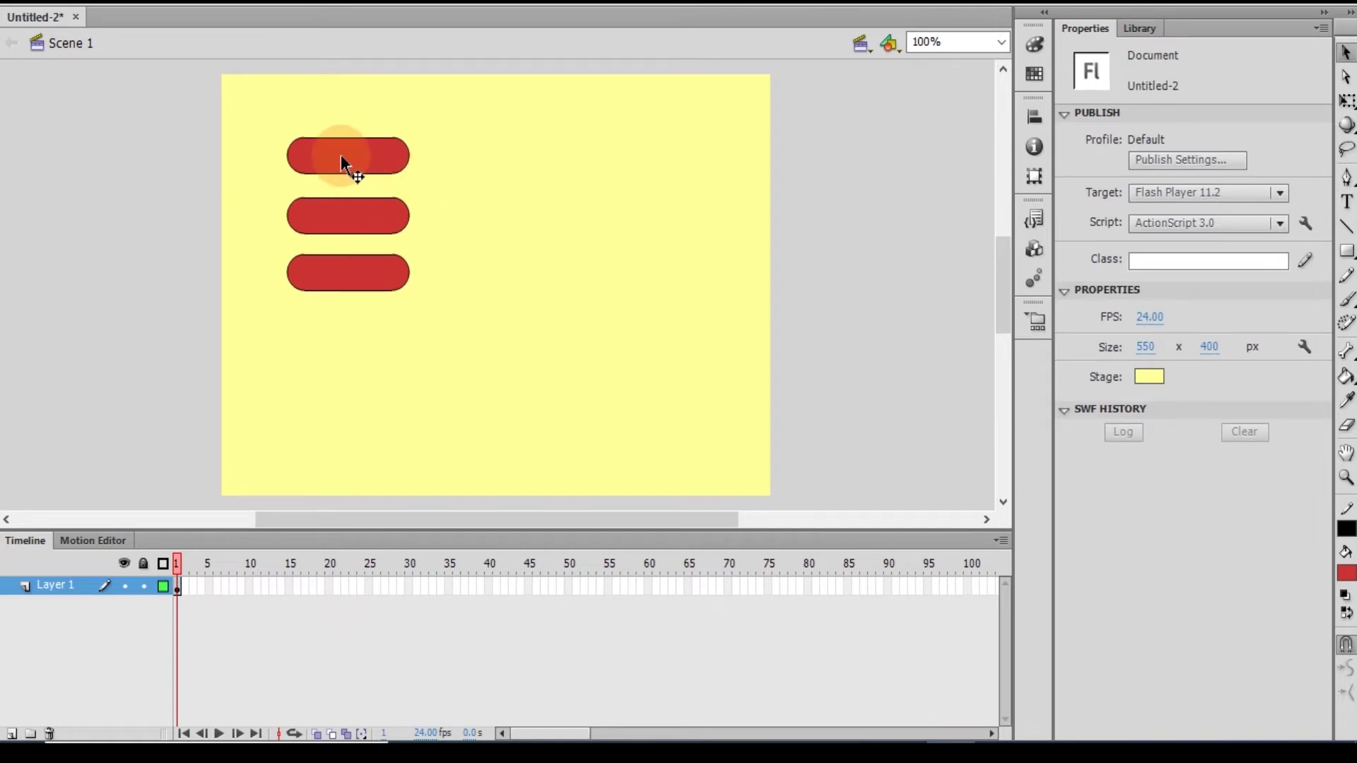
Add the static text "tombol" over the topmost rounded rectangle with the Text tool.
click(1347, 203)
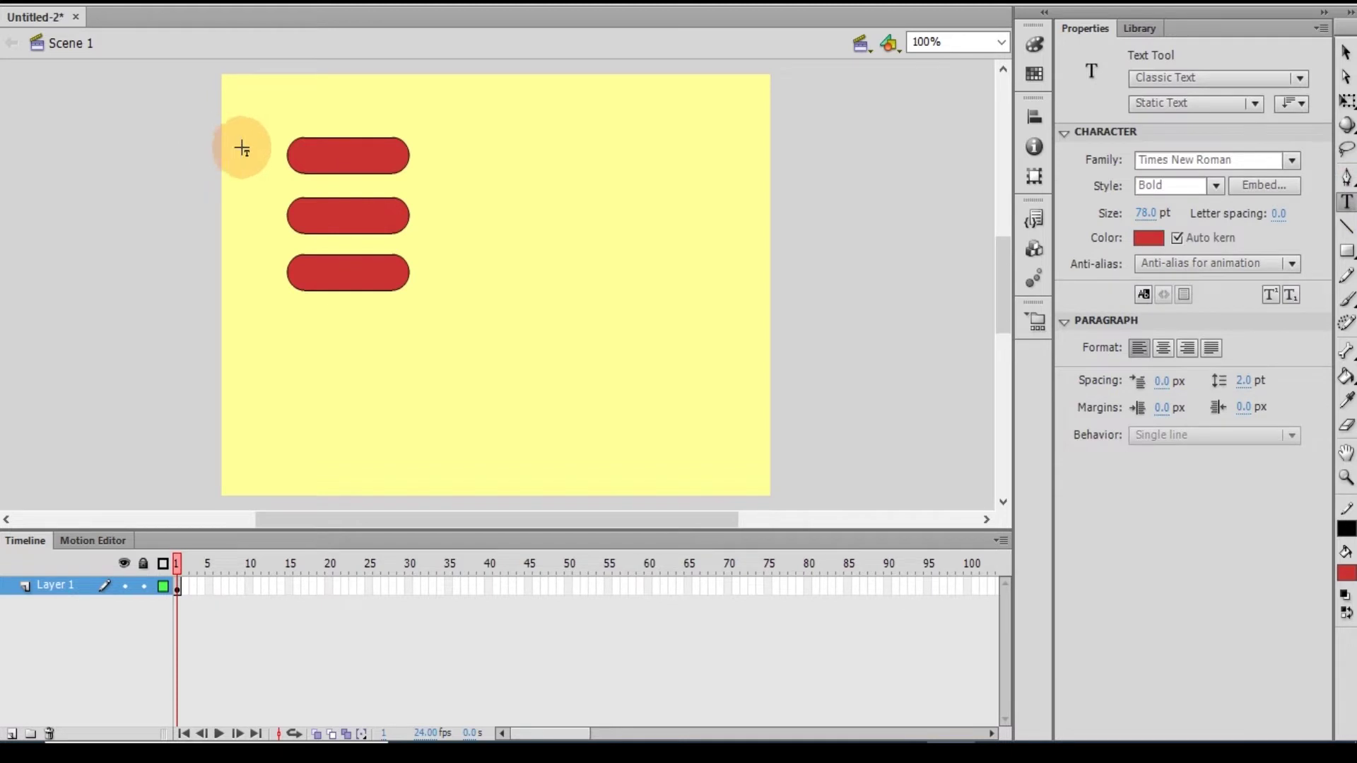
click(313, 154)
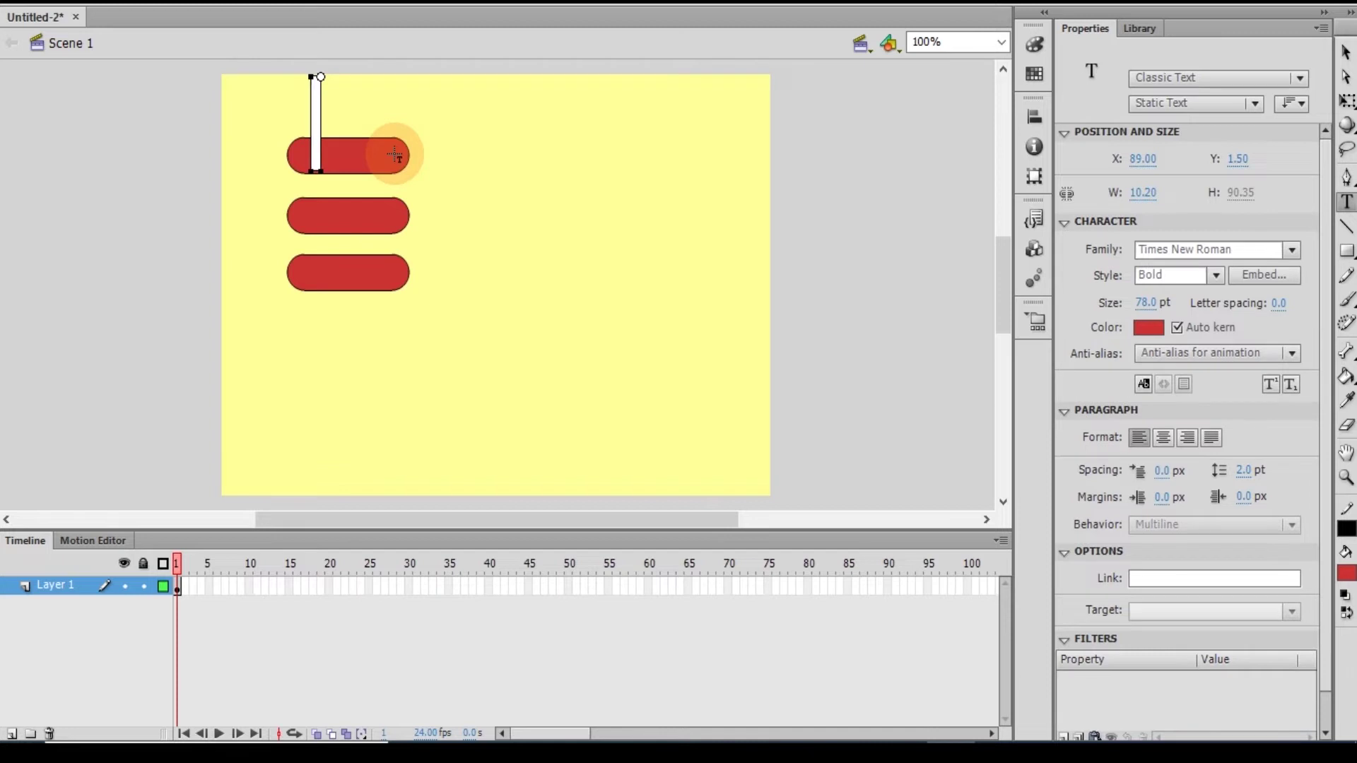
text(T)
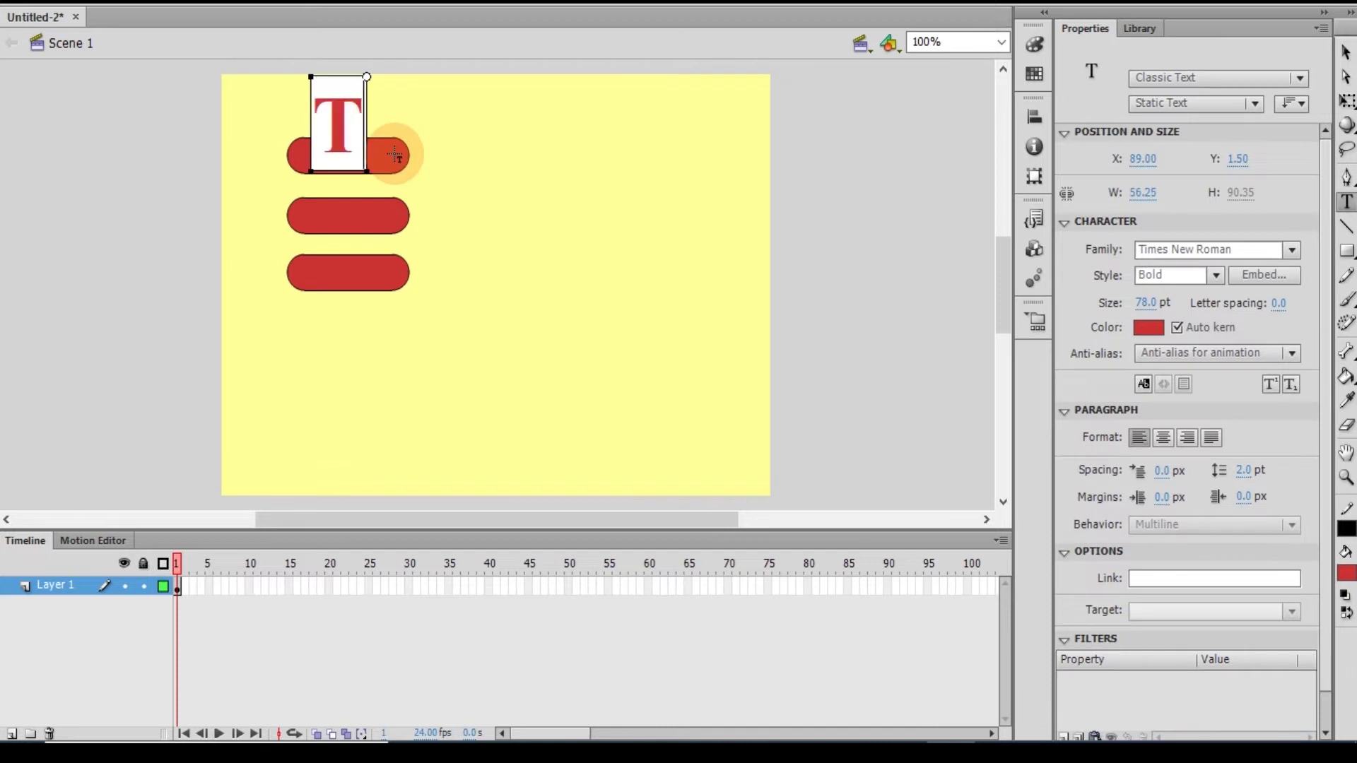
key(BackSpace)
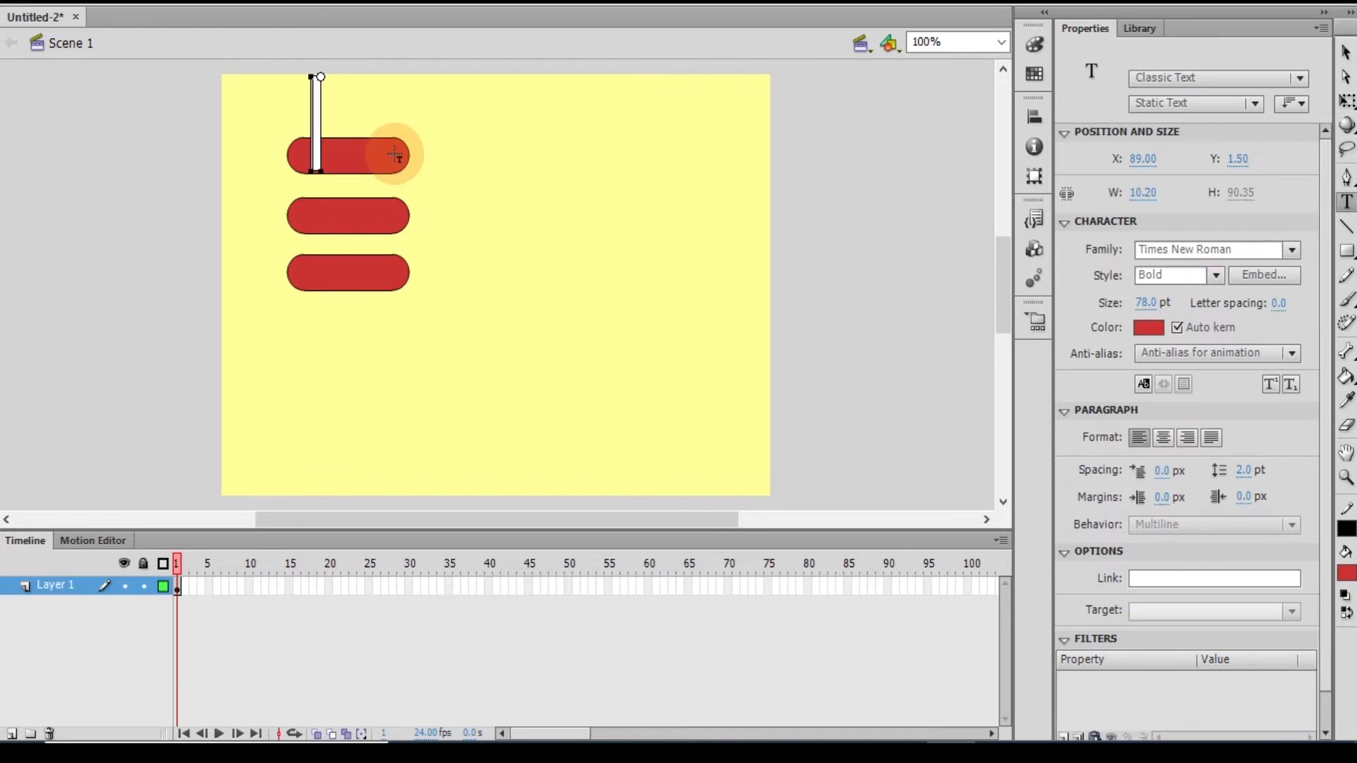
text(tombol)
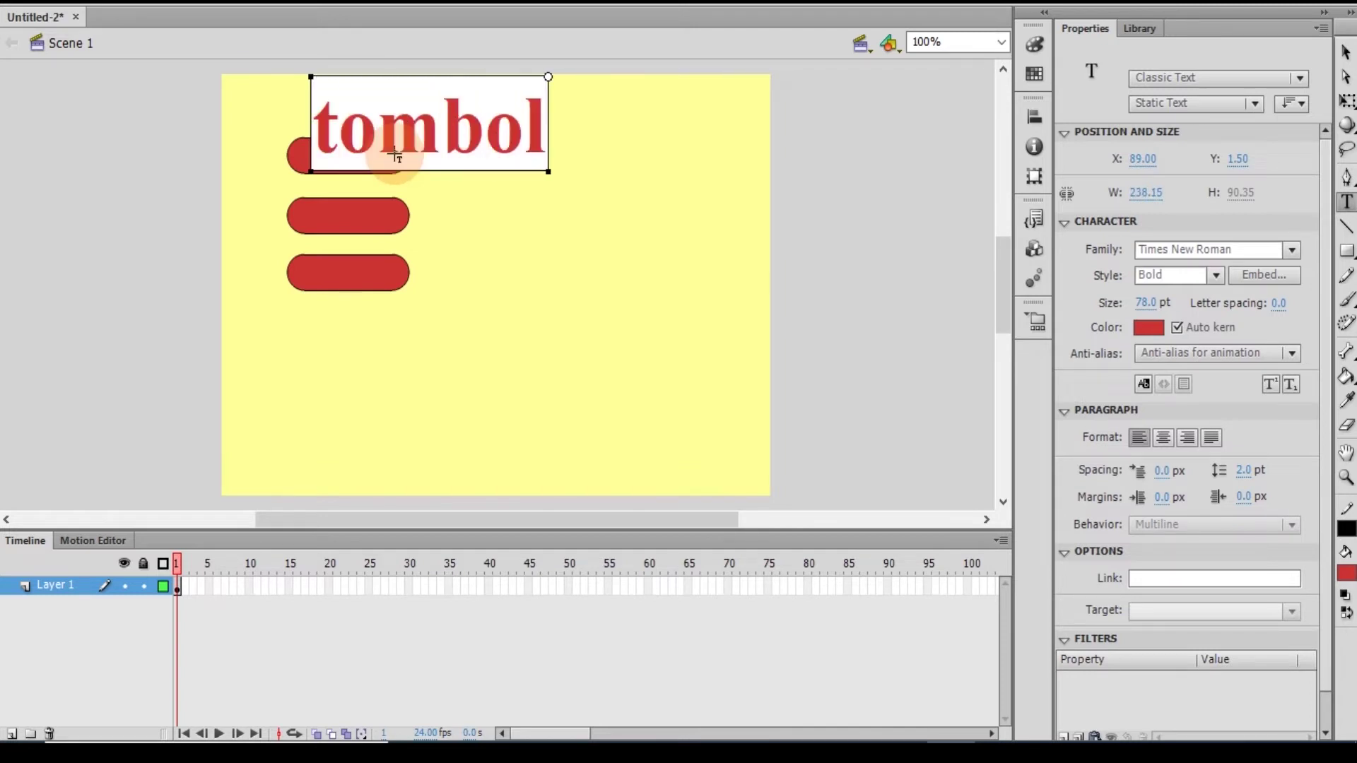
Complete the text label above the topmost rounded rectangle so that it reads "tombol-1".
text(1)
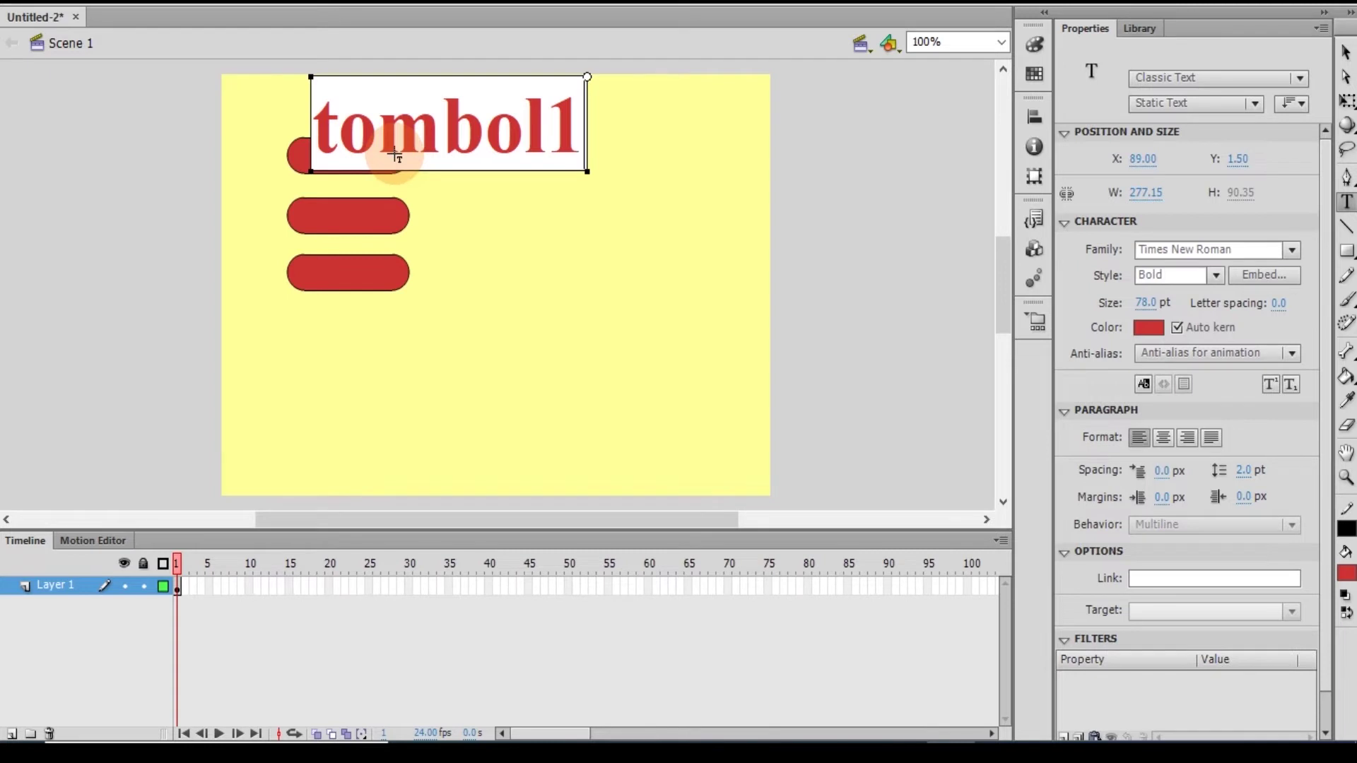
key(BackSpace)
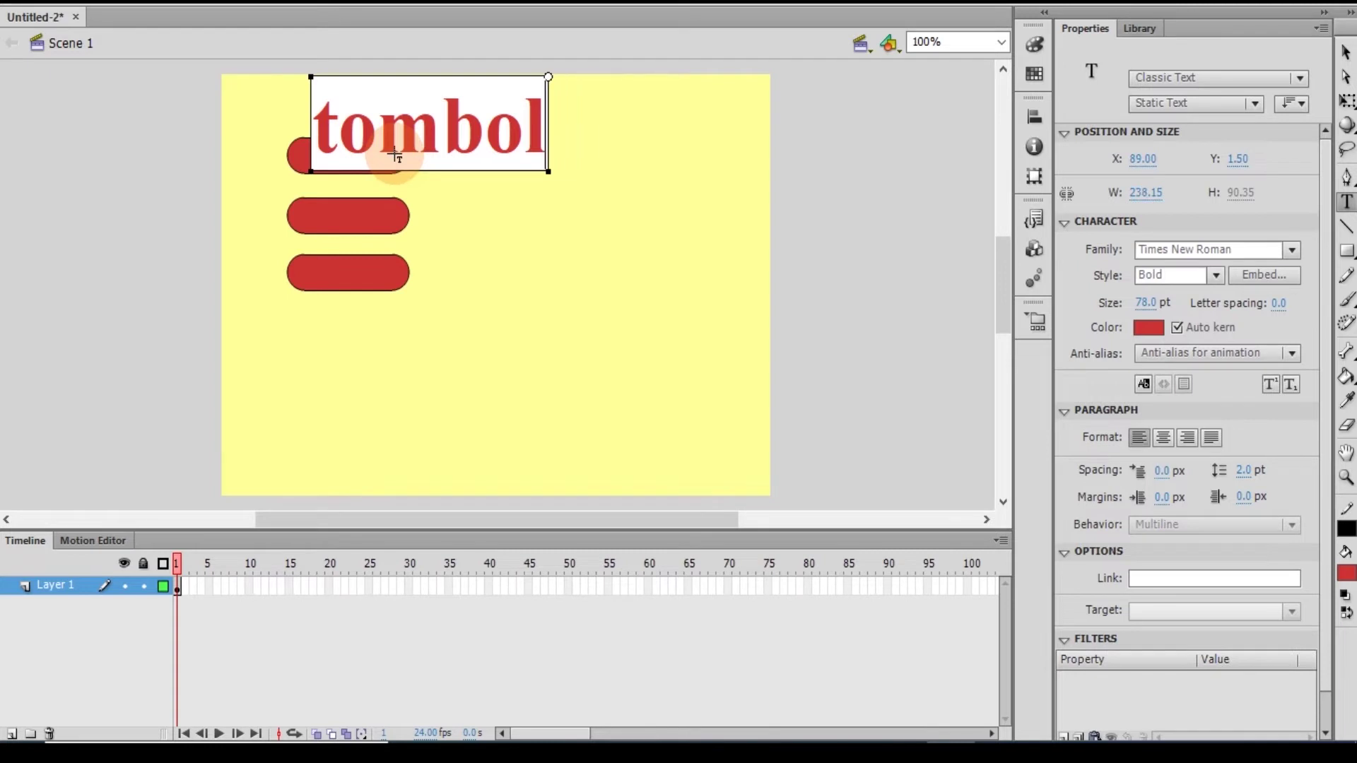
text(-1)
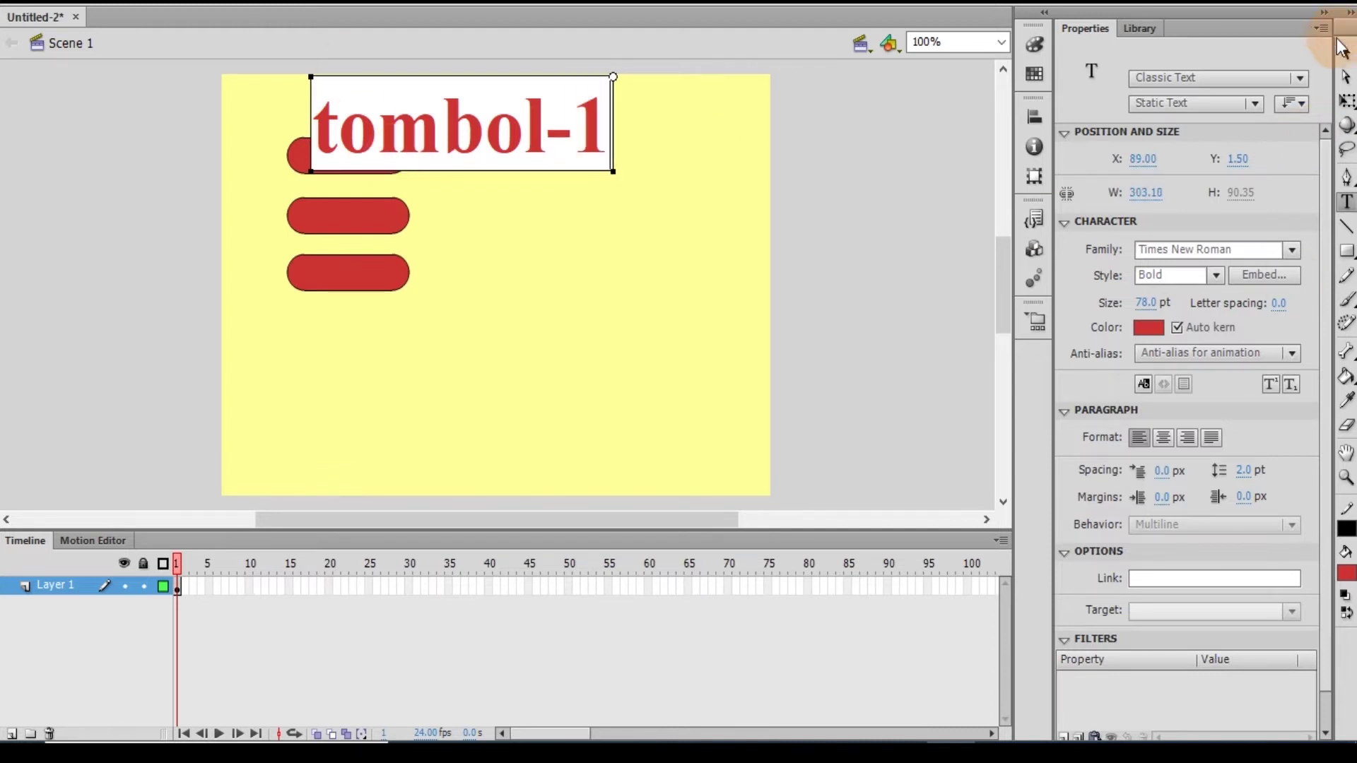
Scale the "tombol-1" text down about its centre to about 75 × 22 px with the Free Transform tool.
click(1346, 51)
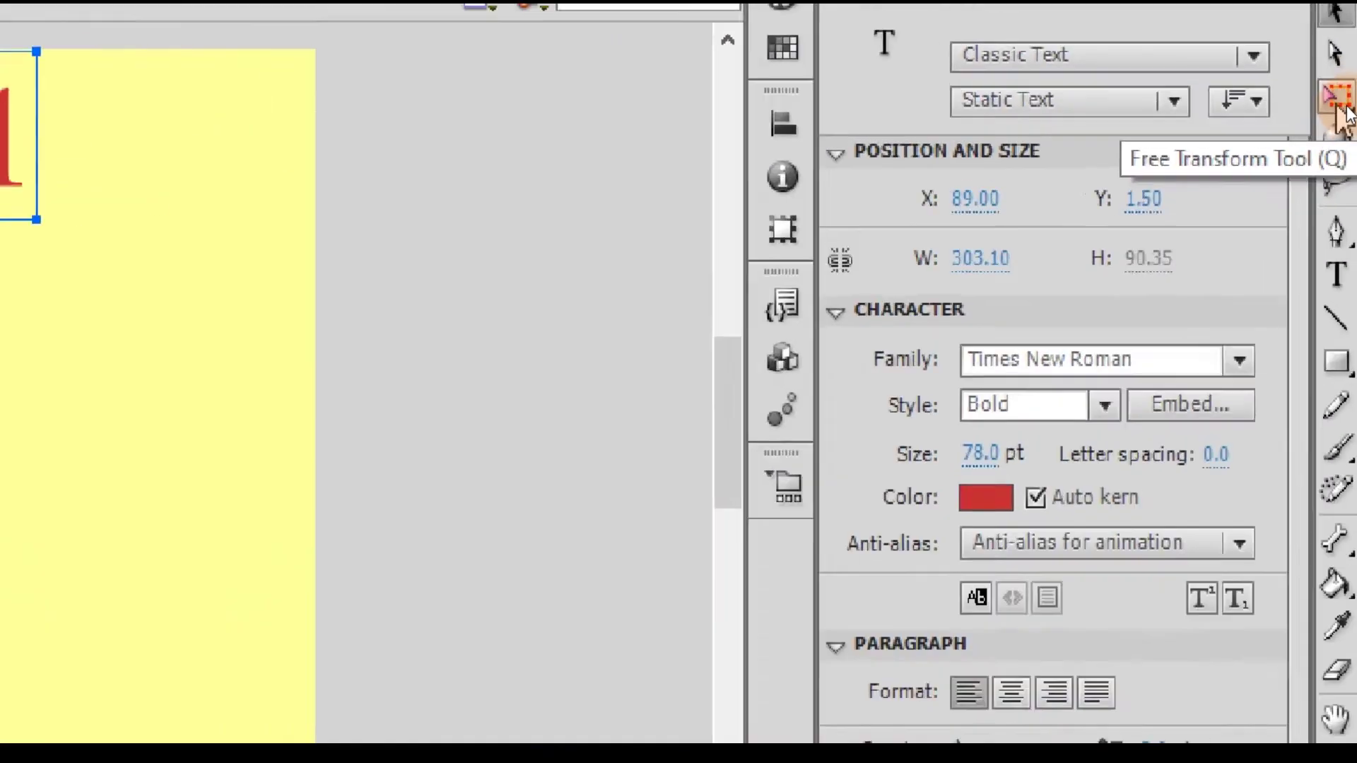
click(1347, 103)
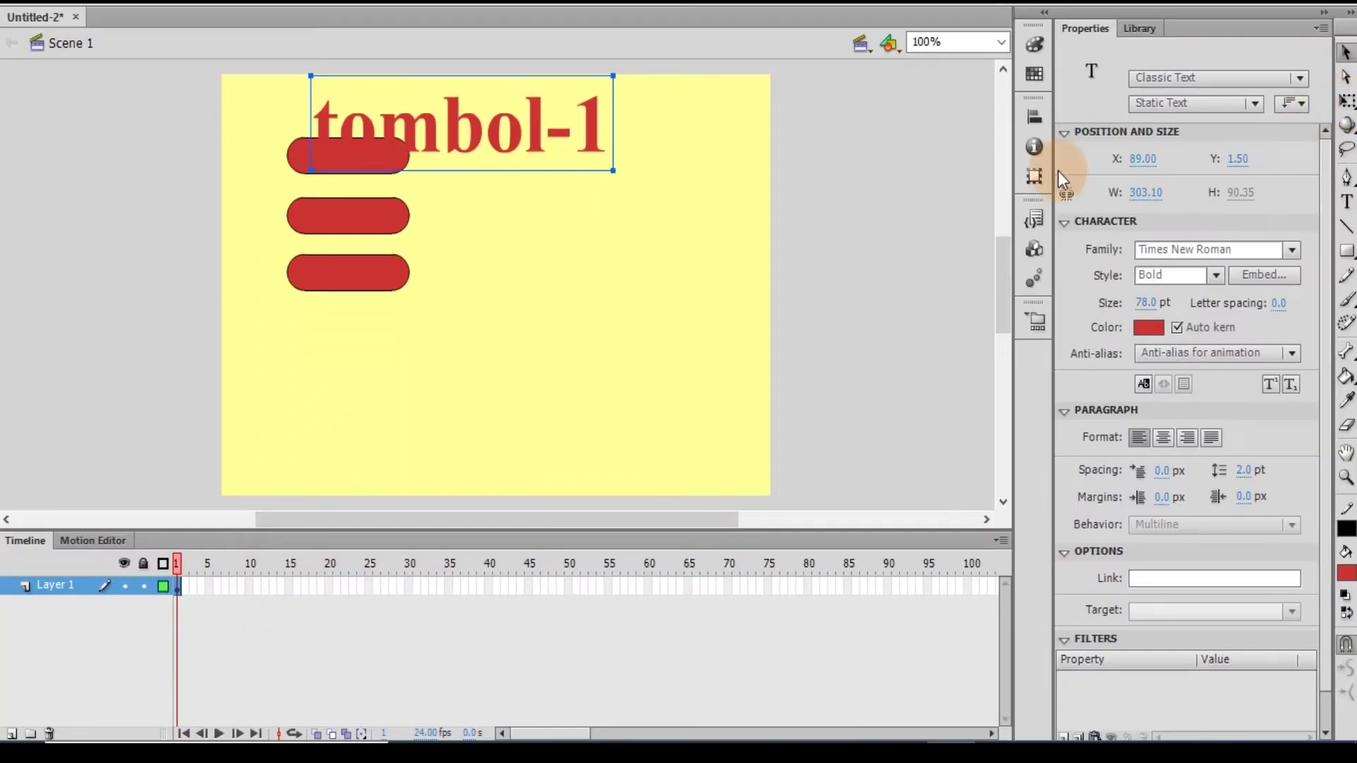
click(1347, 105)
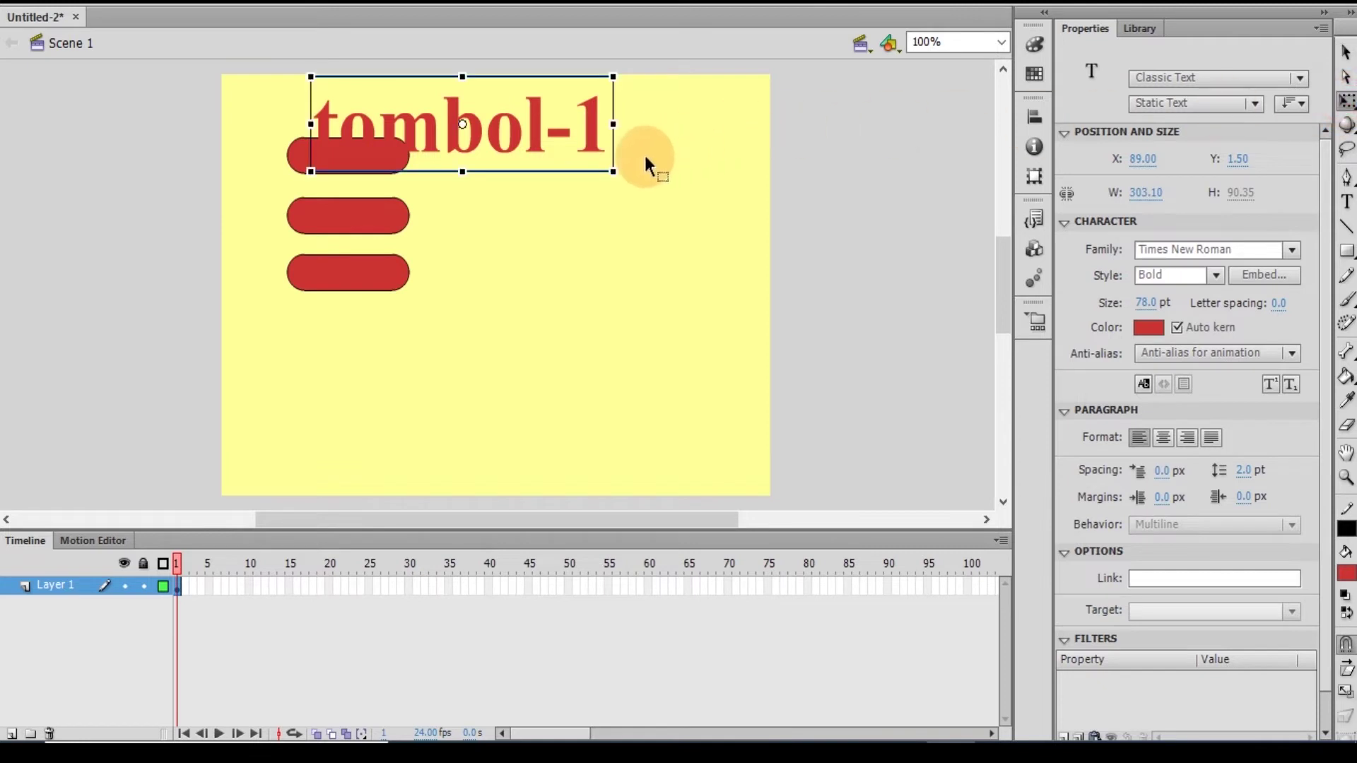
drag(610, 167, 554, 131)
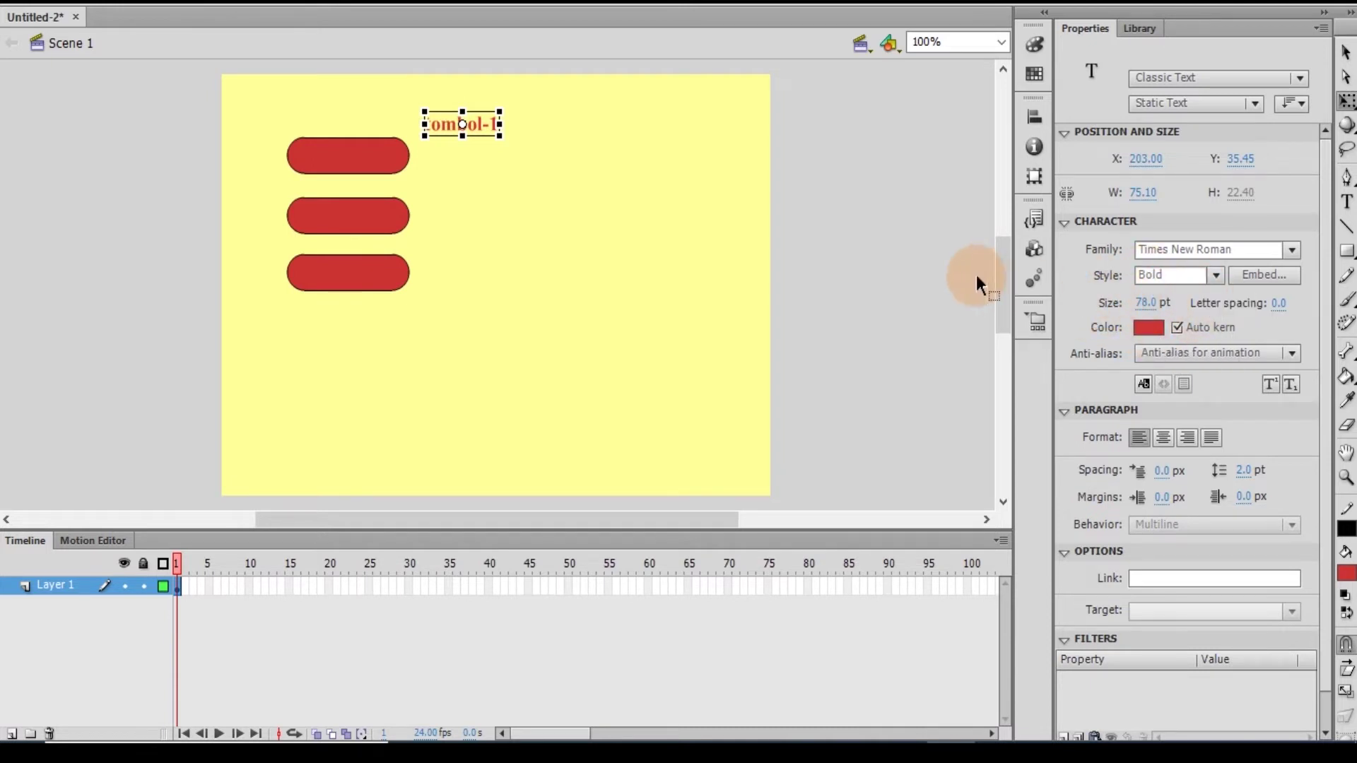
Colour the "tombol-1" text white and centre it on the topmost rounded rectangle at about X 91, Y 64.
click(1147, 328)
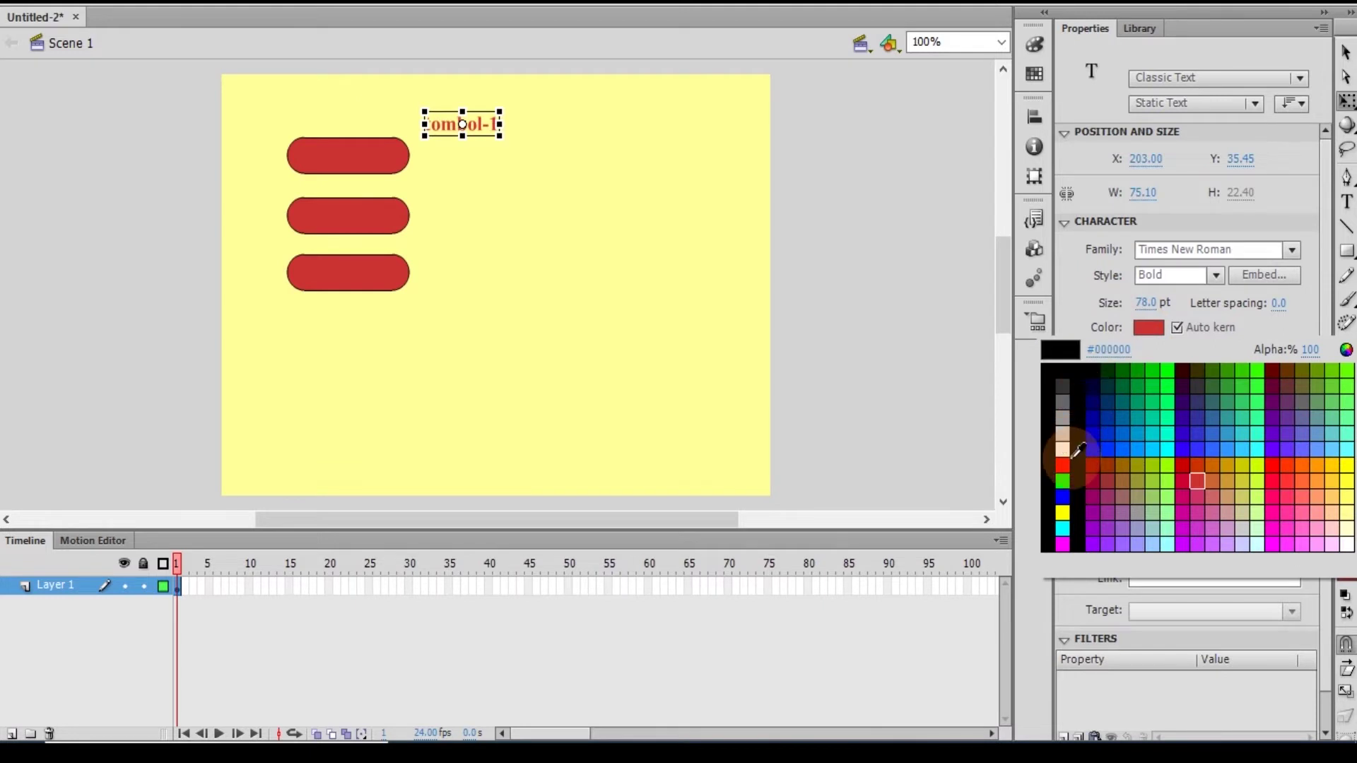
click(1063, 449)
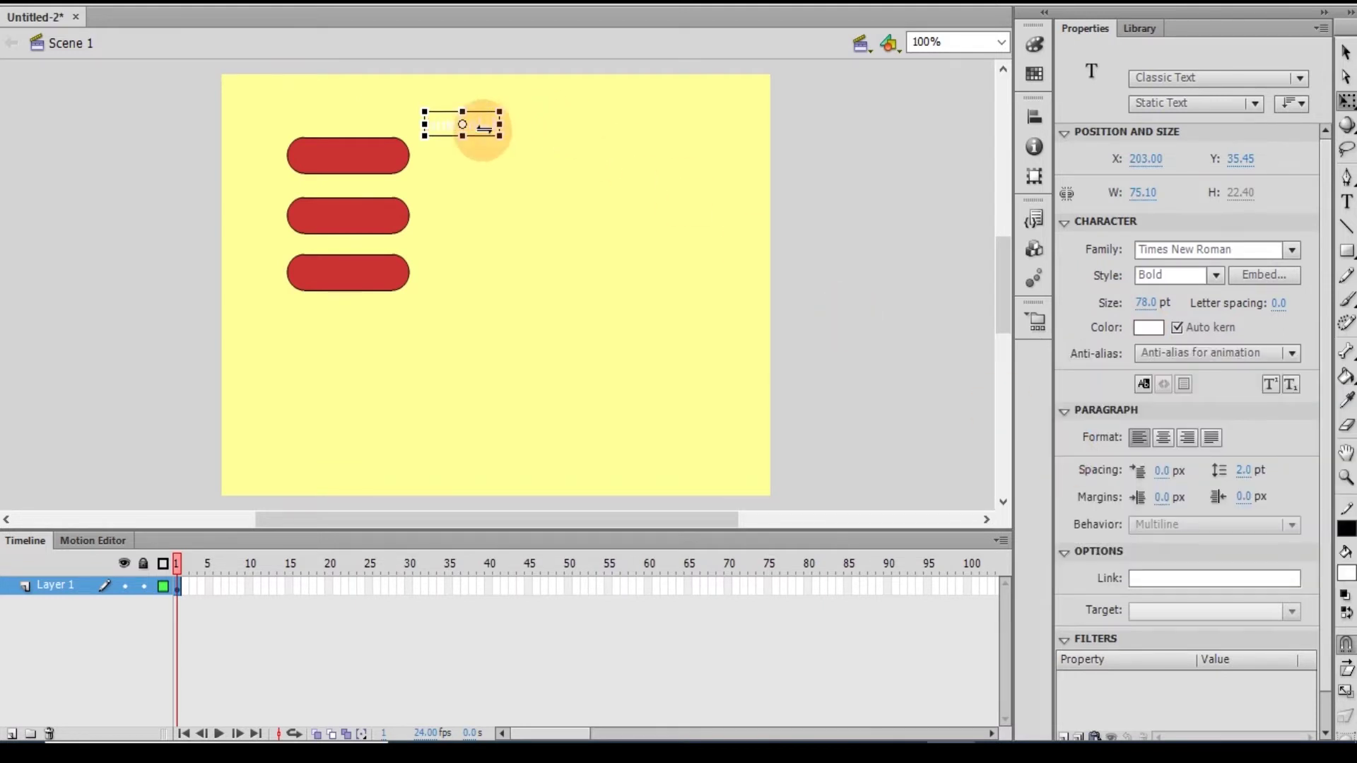
drag(475, 122, 368, 158)
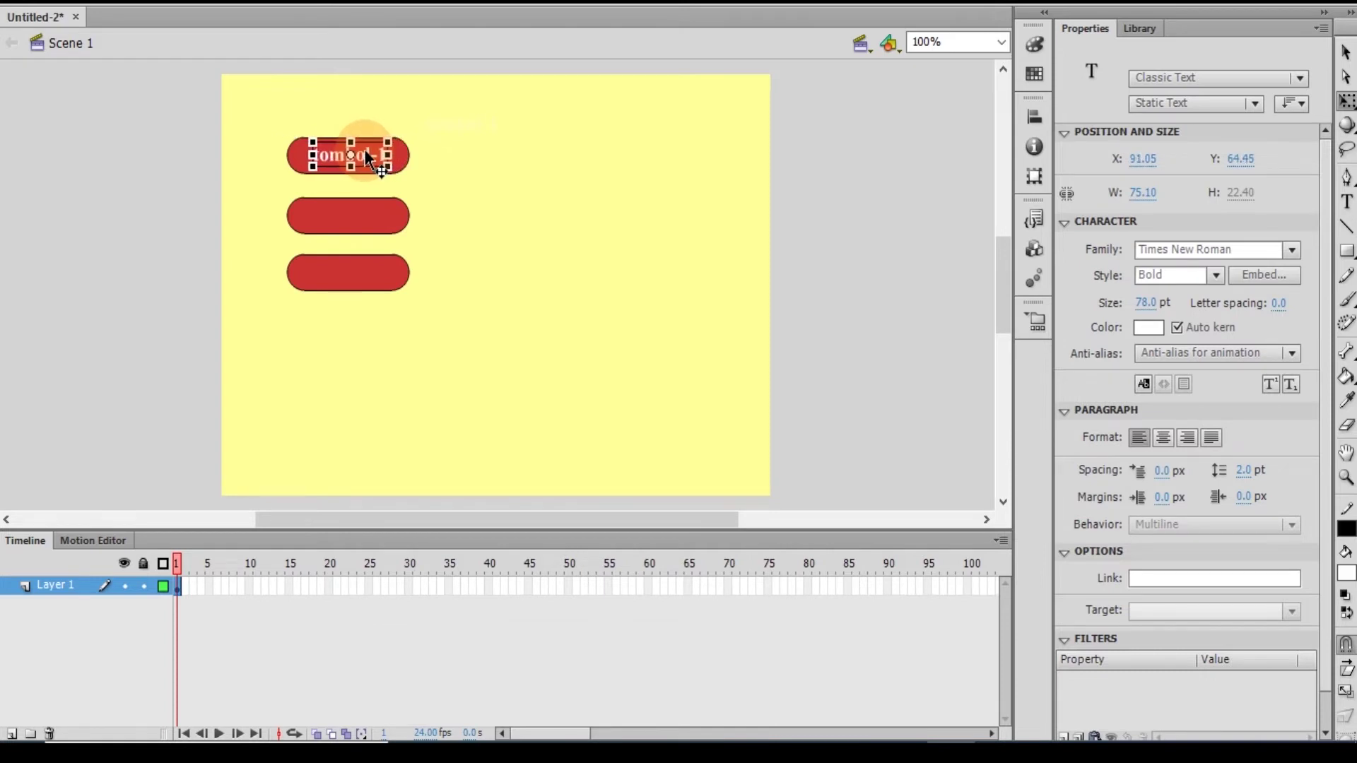
click(61, 86)
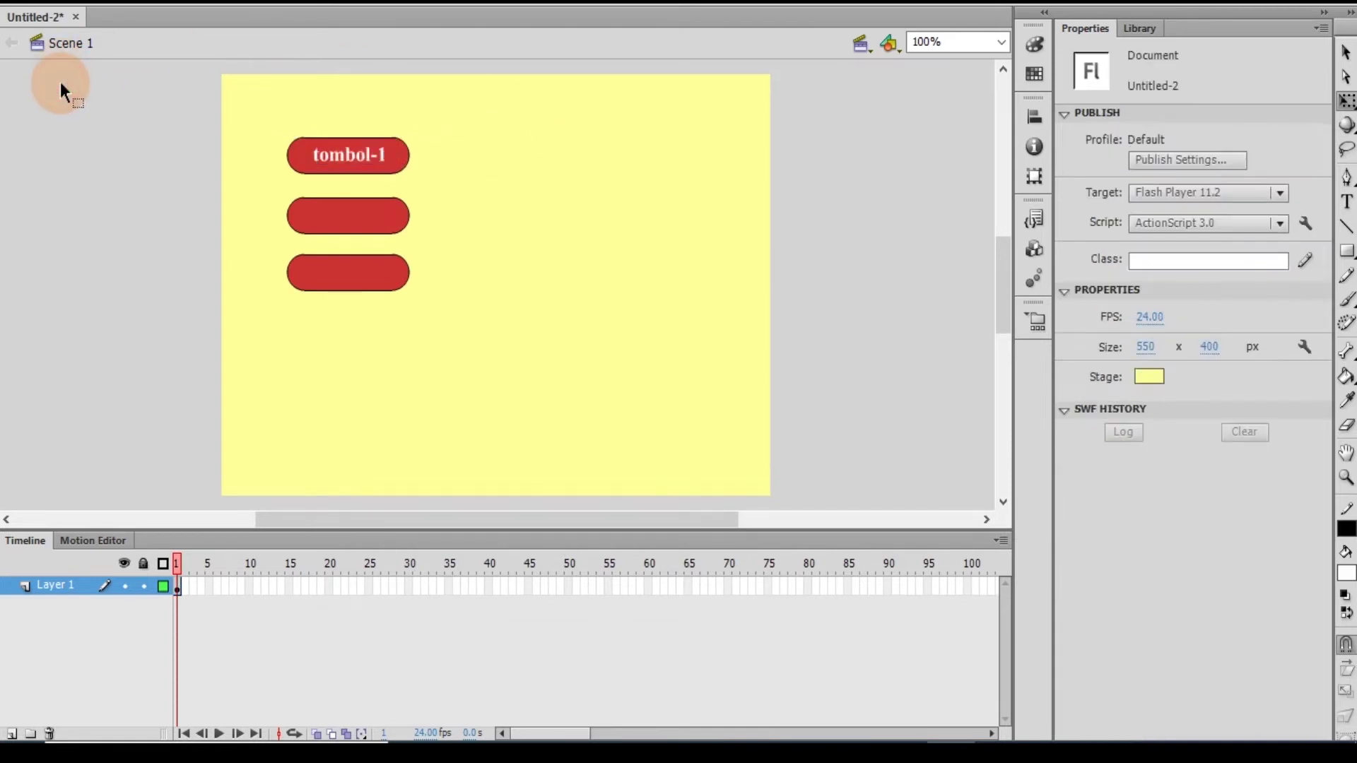
Paste two copies of the "tombol-1" label onto the middle and lowest rounded rectangles at X 91, about Y 122 and Y 175.
click(342, 158)
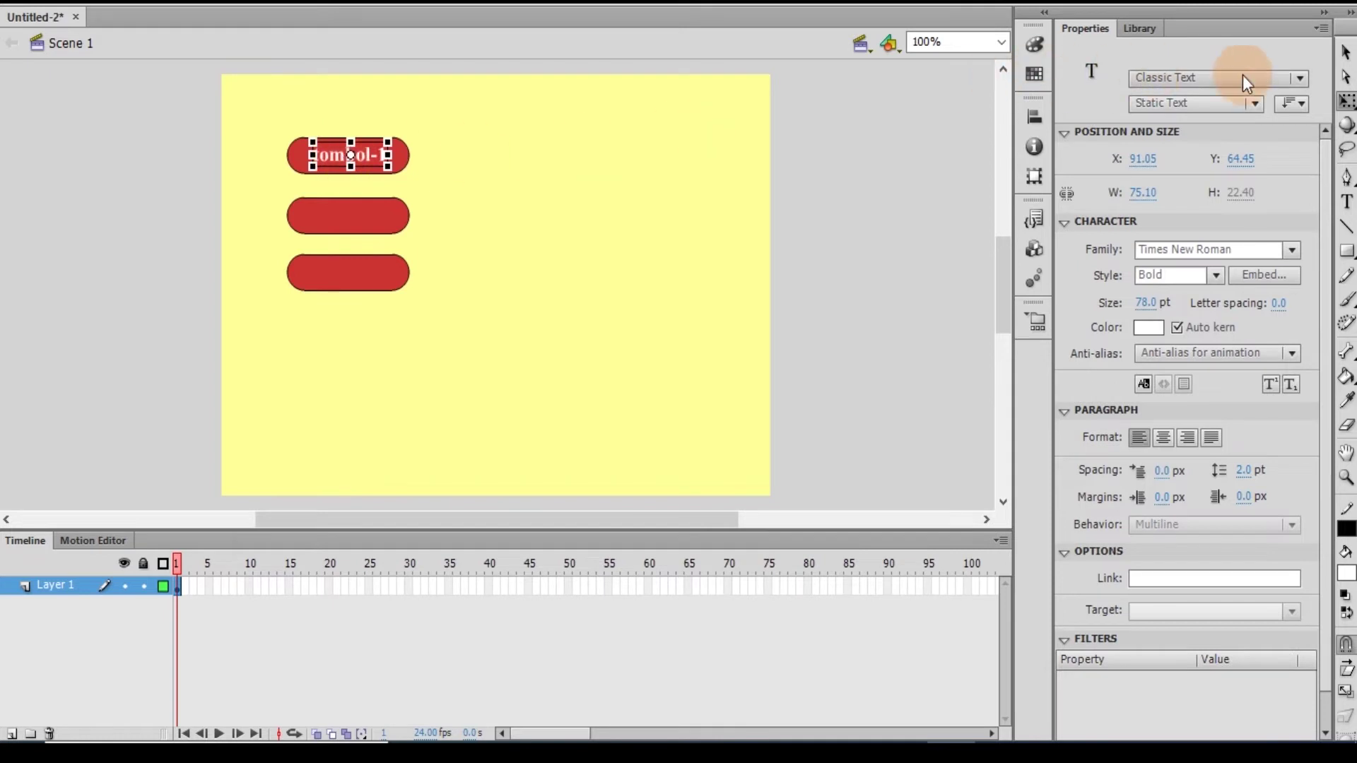
click(1347, 53)
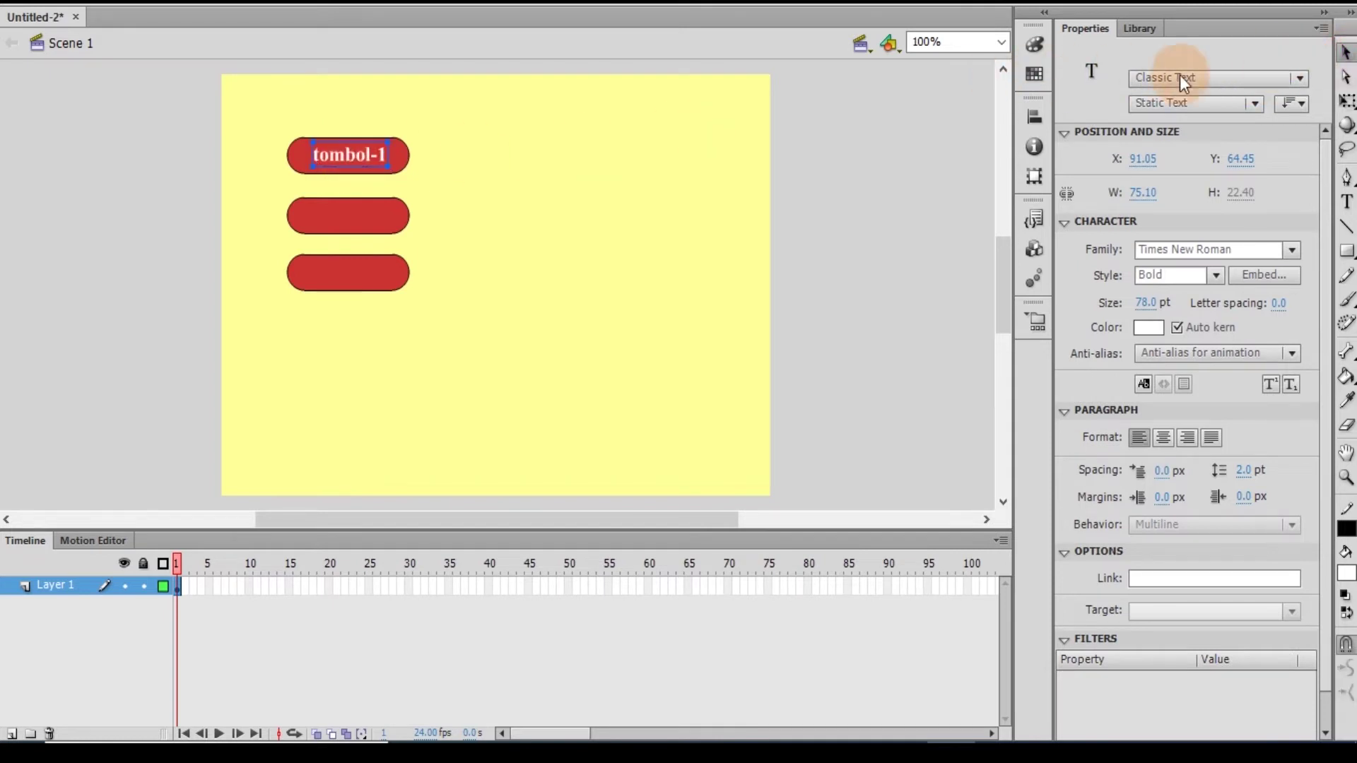
click(548, 126)
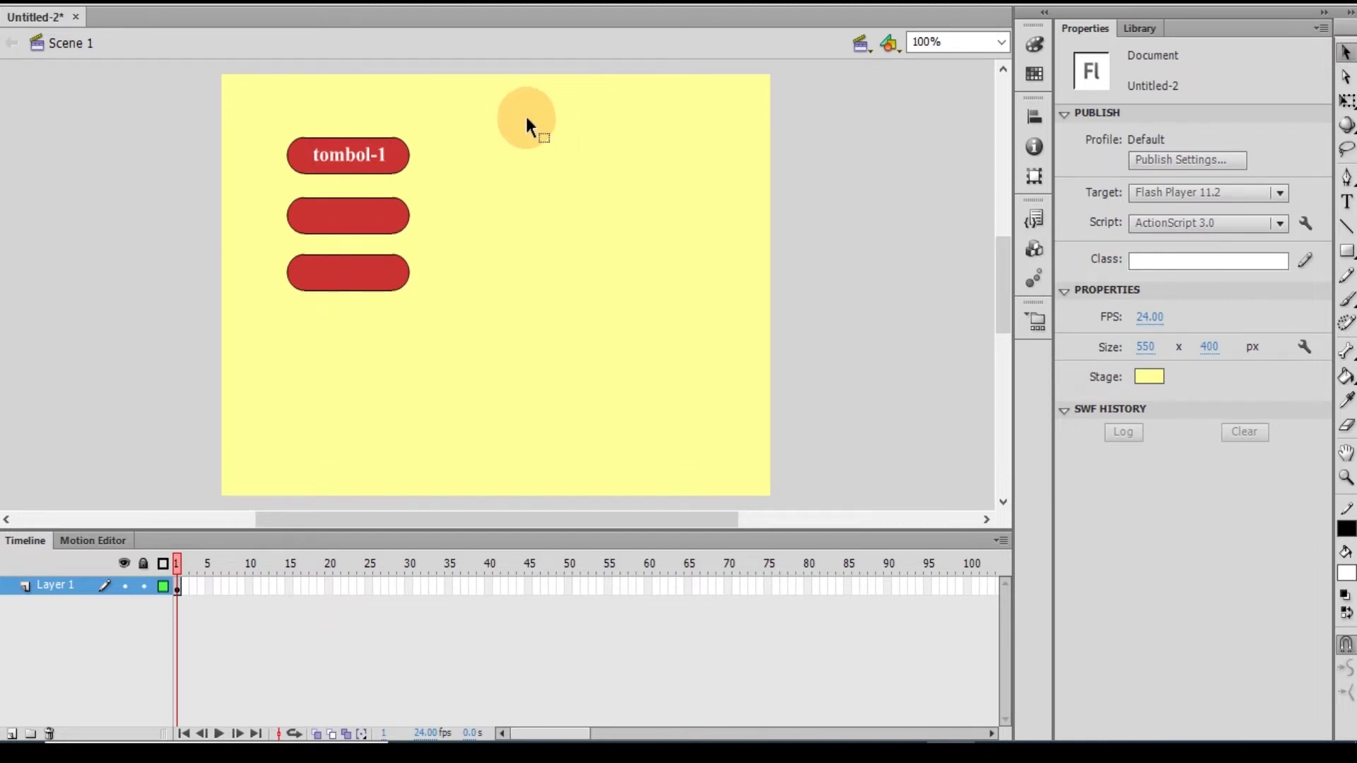
key(ctrl+v)
drag(482, 286, 337, 218)
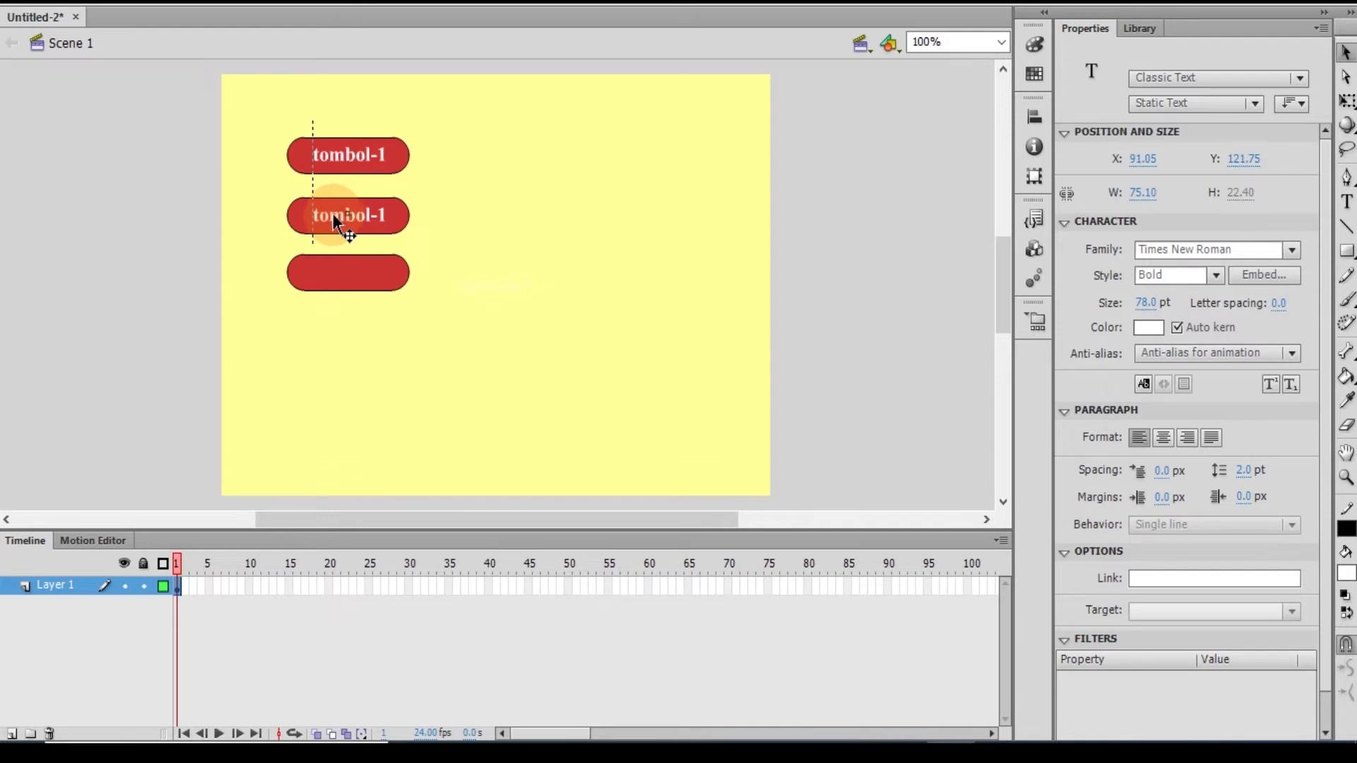
drag(333, 217, 334, 217)
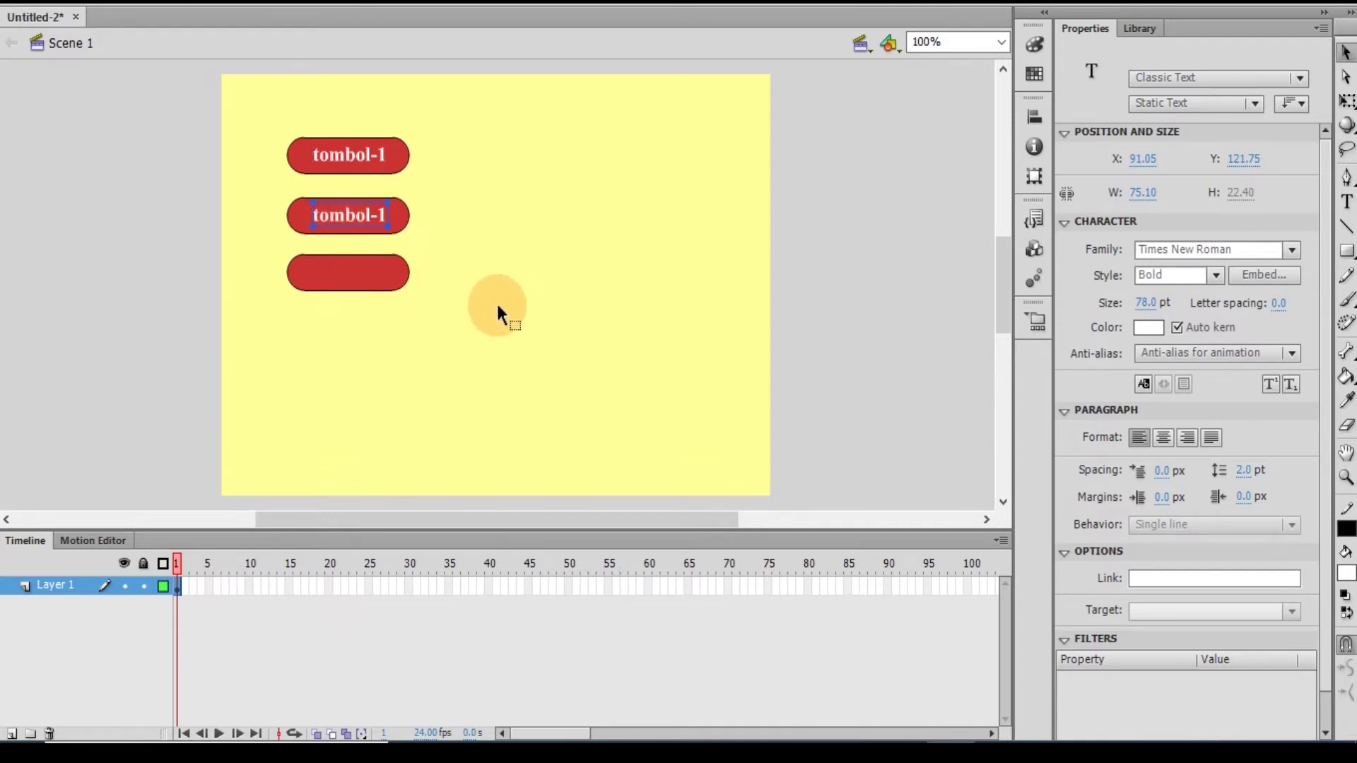
drag(497, 306, 353, 272)
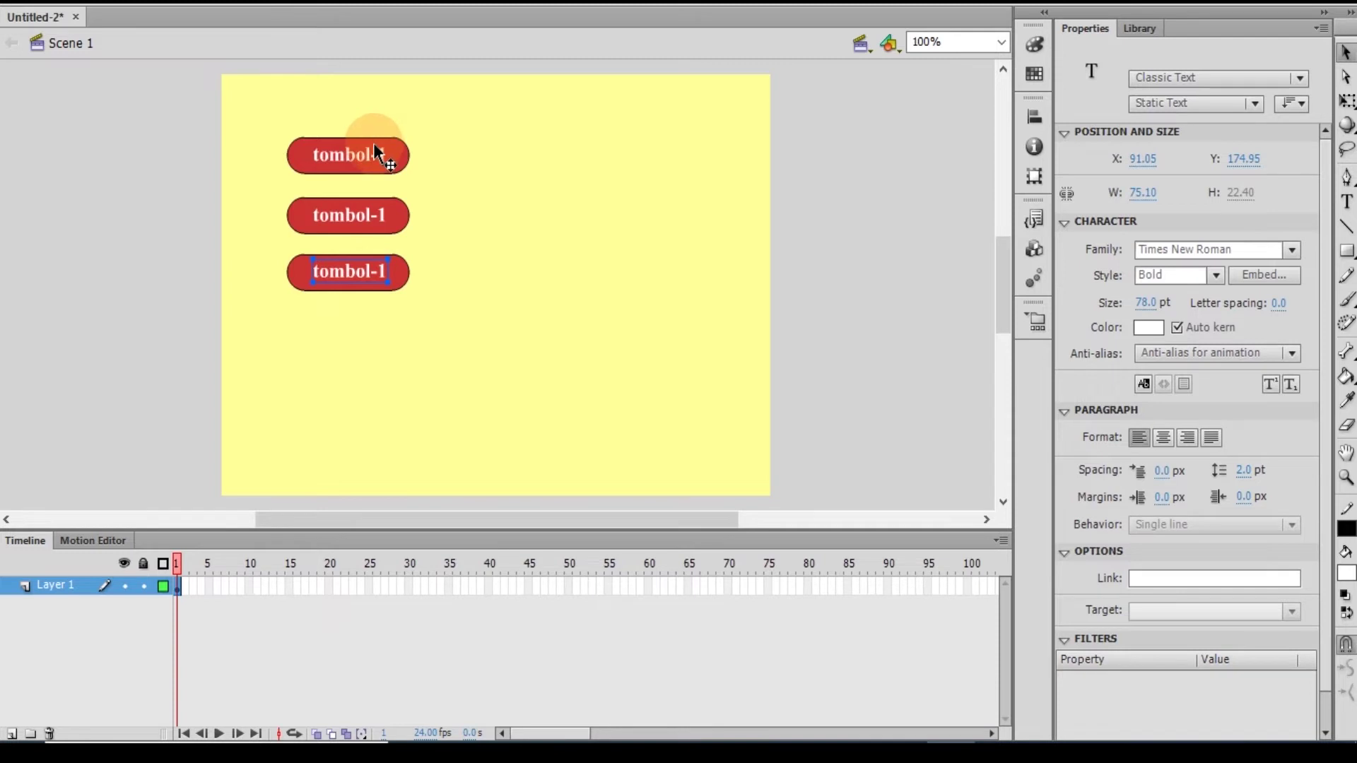
Change the middle rectangle's label to "tombol-2" and the lowest rectangle's label to "tombol-3".
double_click(382, 214)
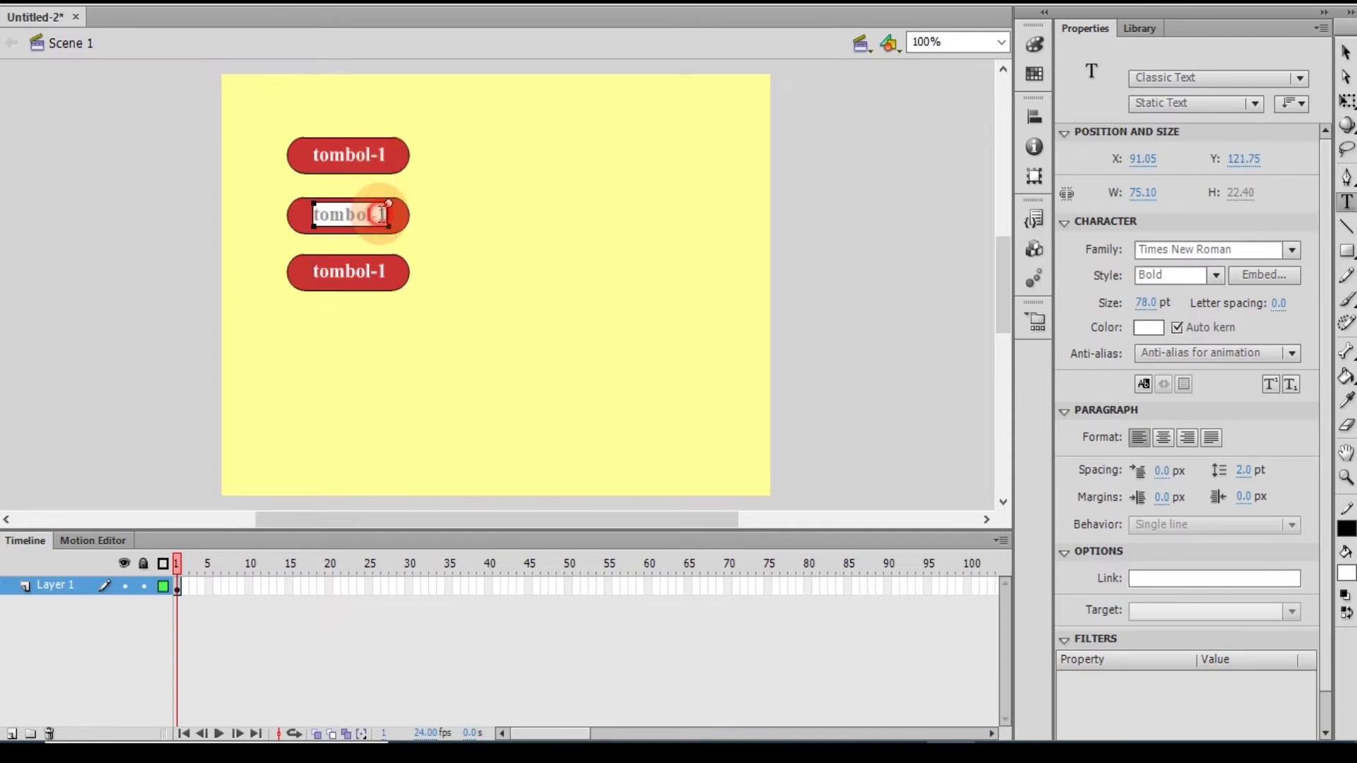
key(BackSpace)
text(2)
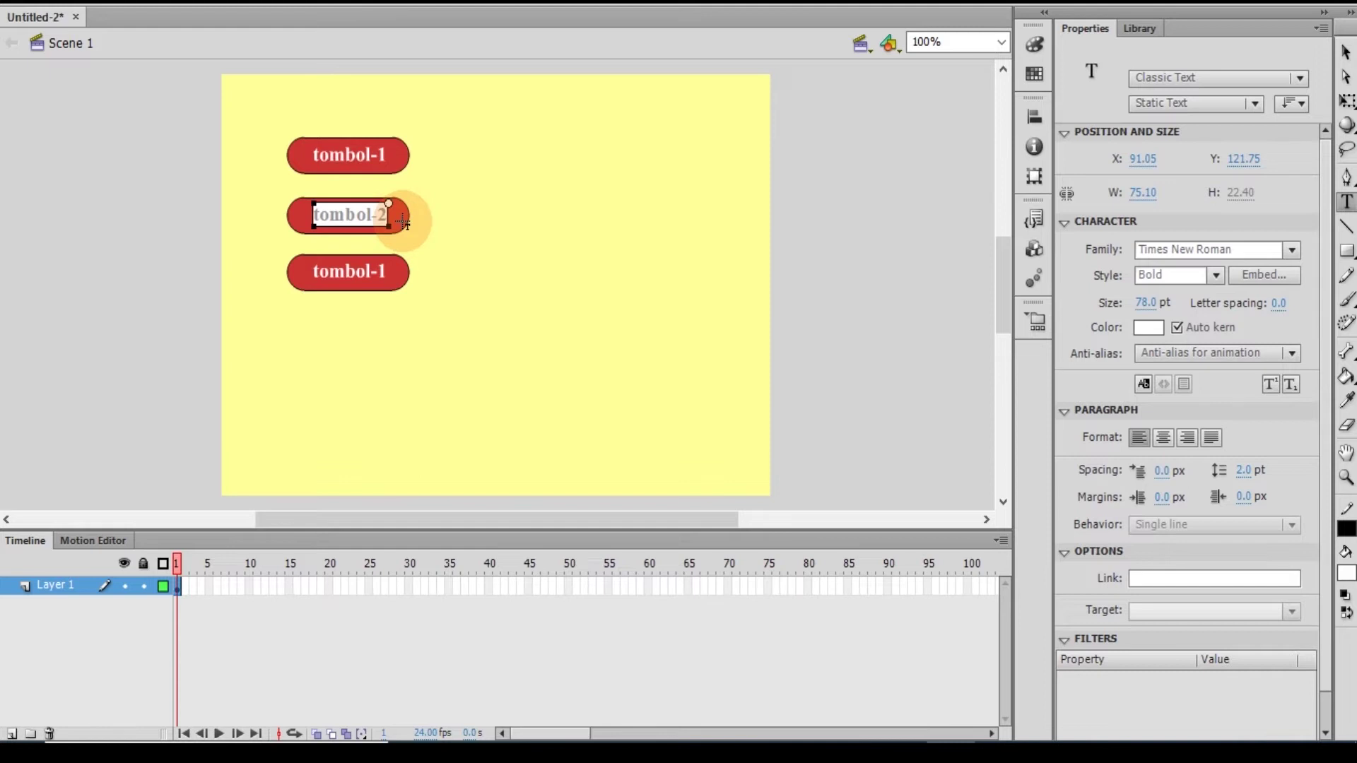
click(393, 274)
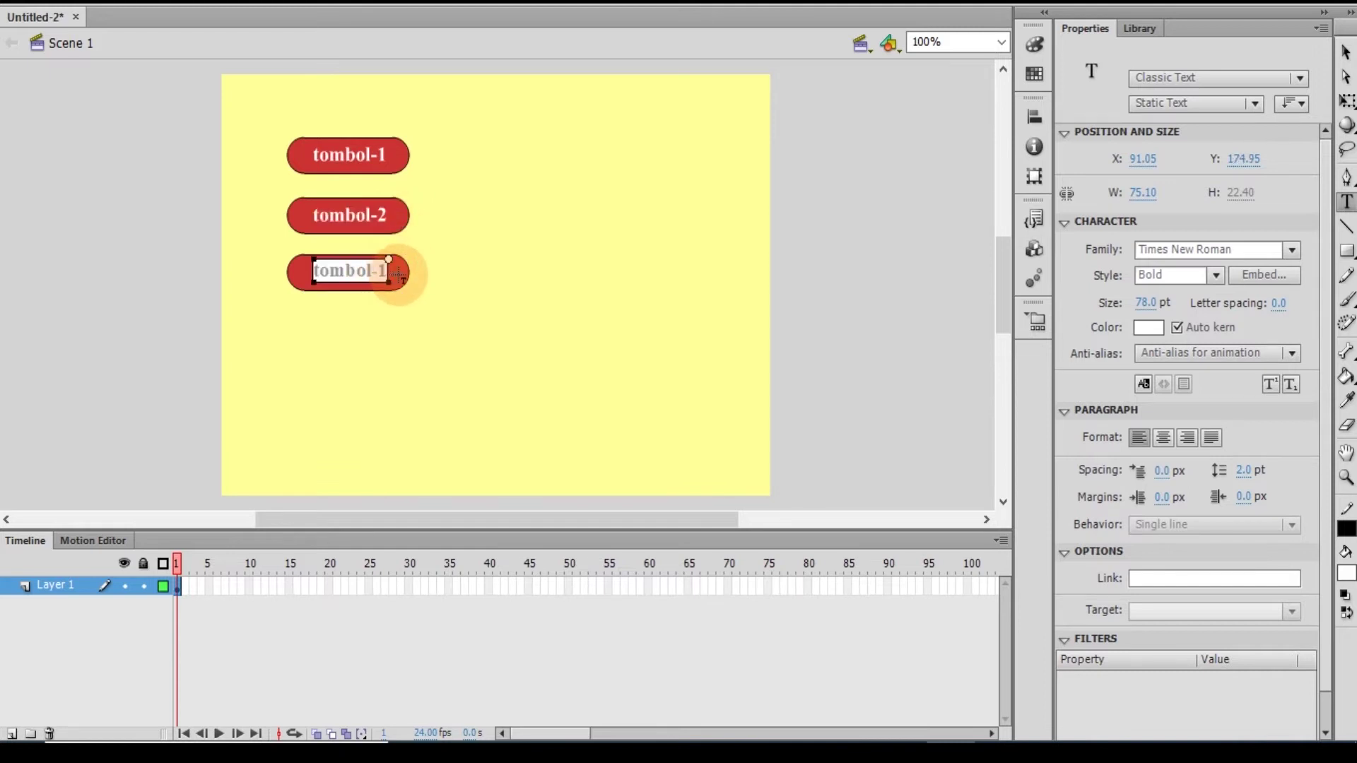
key(Delete)
text(3)
click(1342, 53)
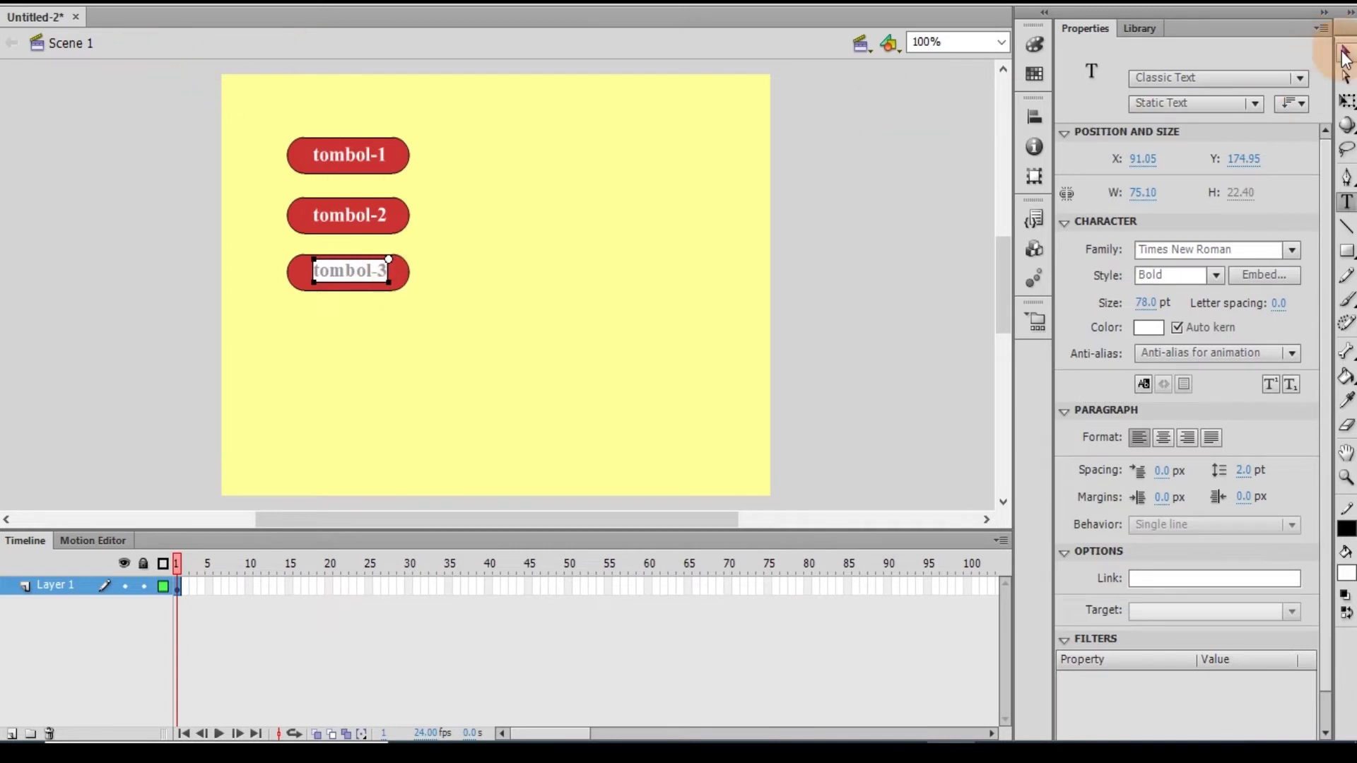
click(821, 155)
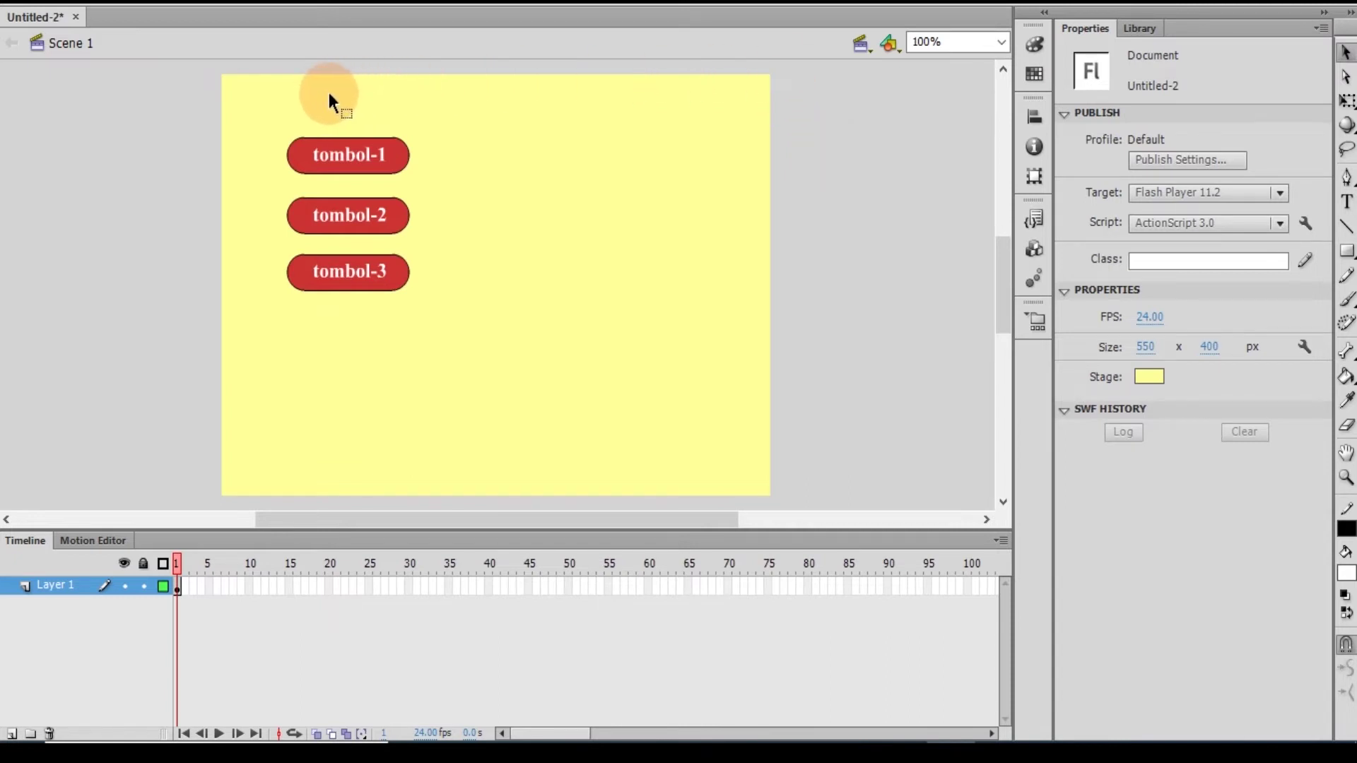
Convert the topmost rounded rectangle and its label together into a Button symbol named "tombol1".
drag(248, 99, 457, 185)
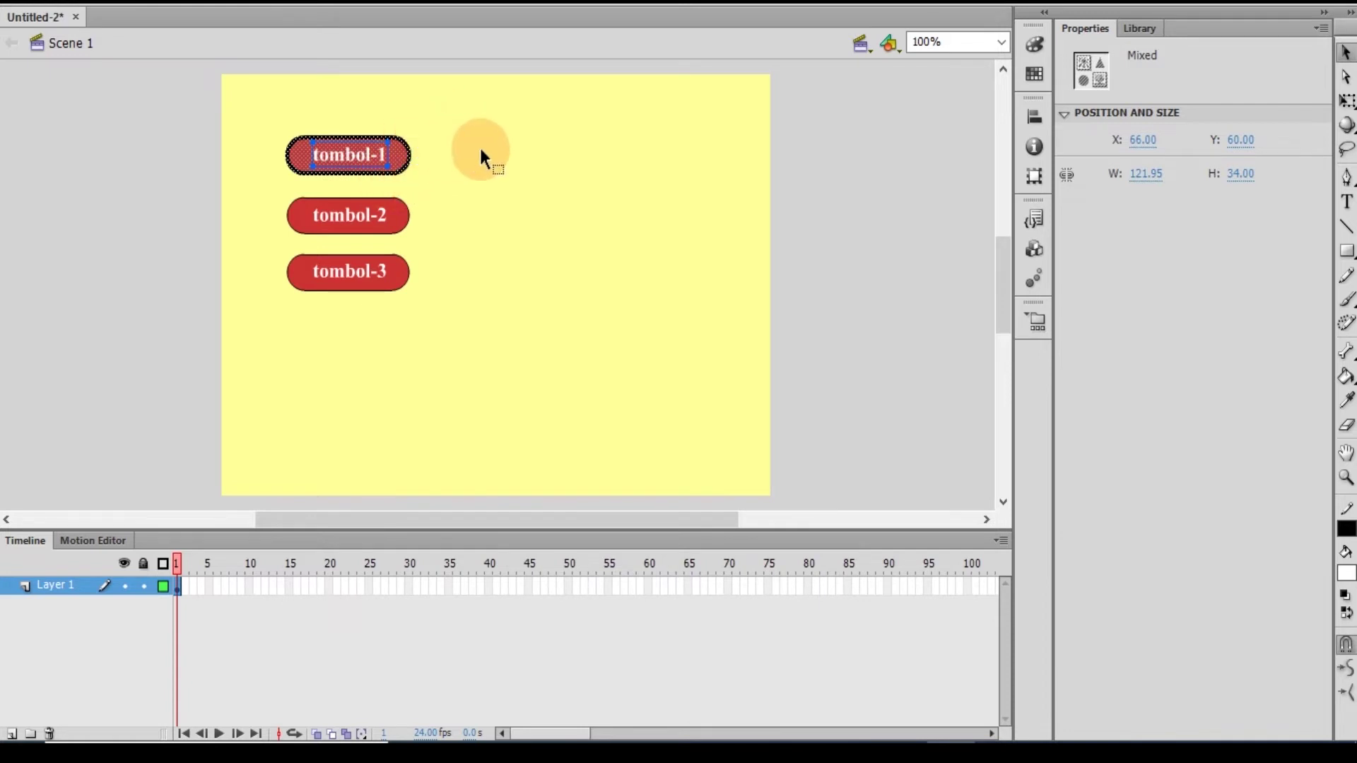
right_click(395, 152)
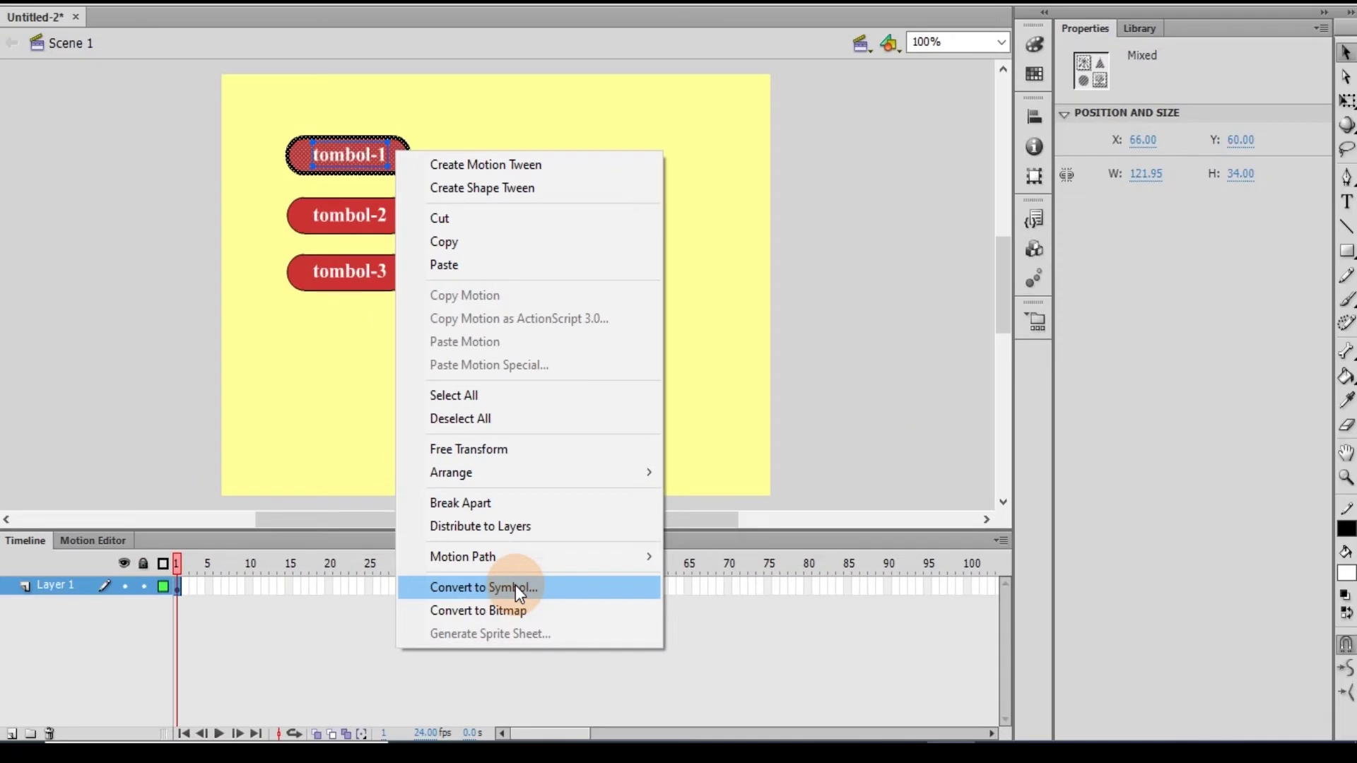
click(515, 587)
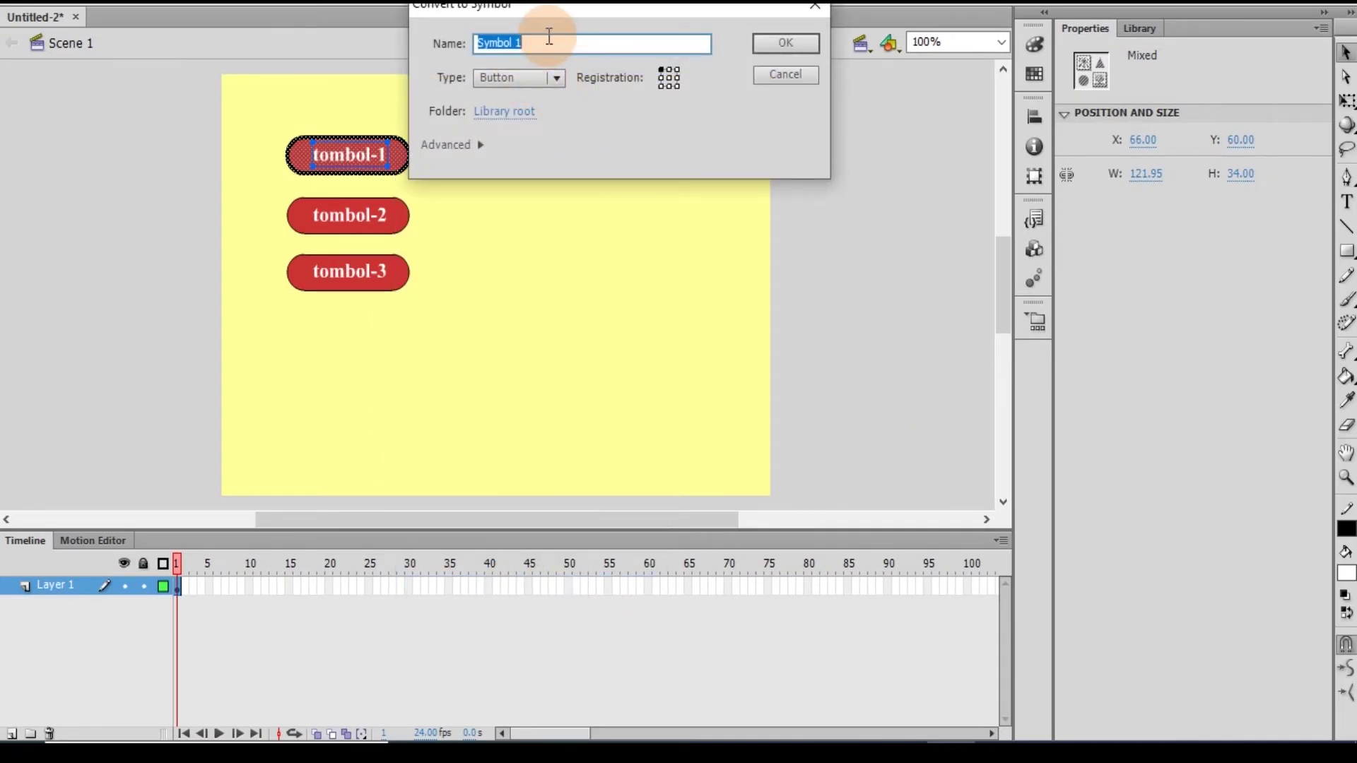
text(tombol1)
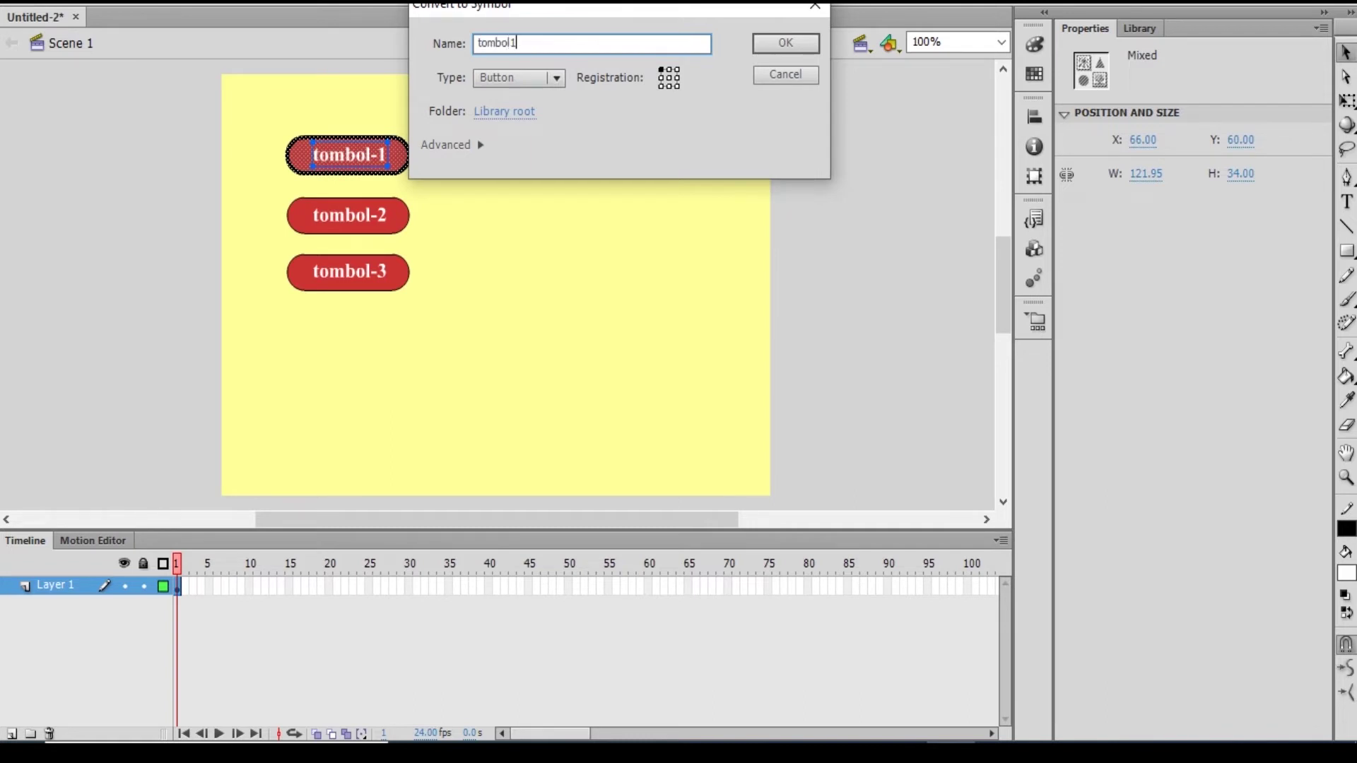
click(557, 78)
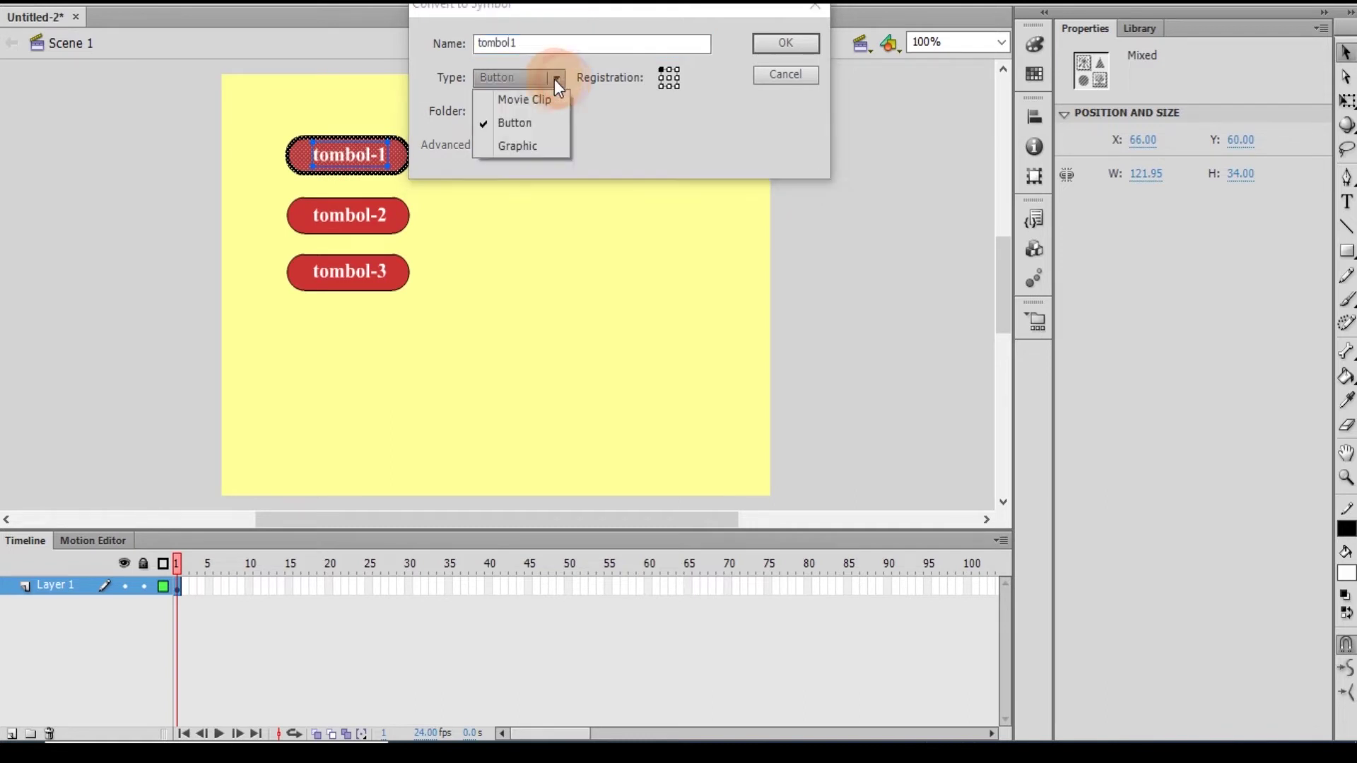
click(516, 121)
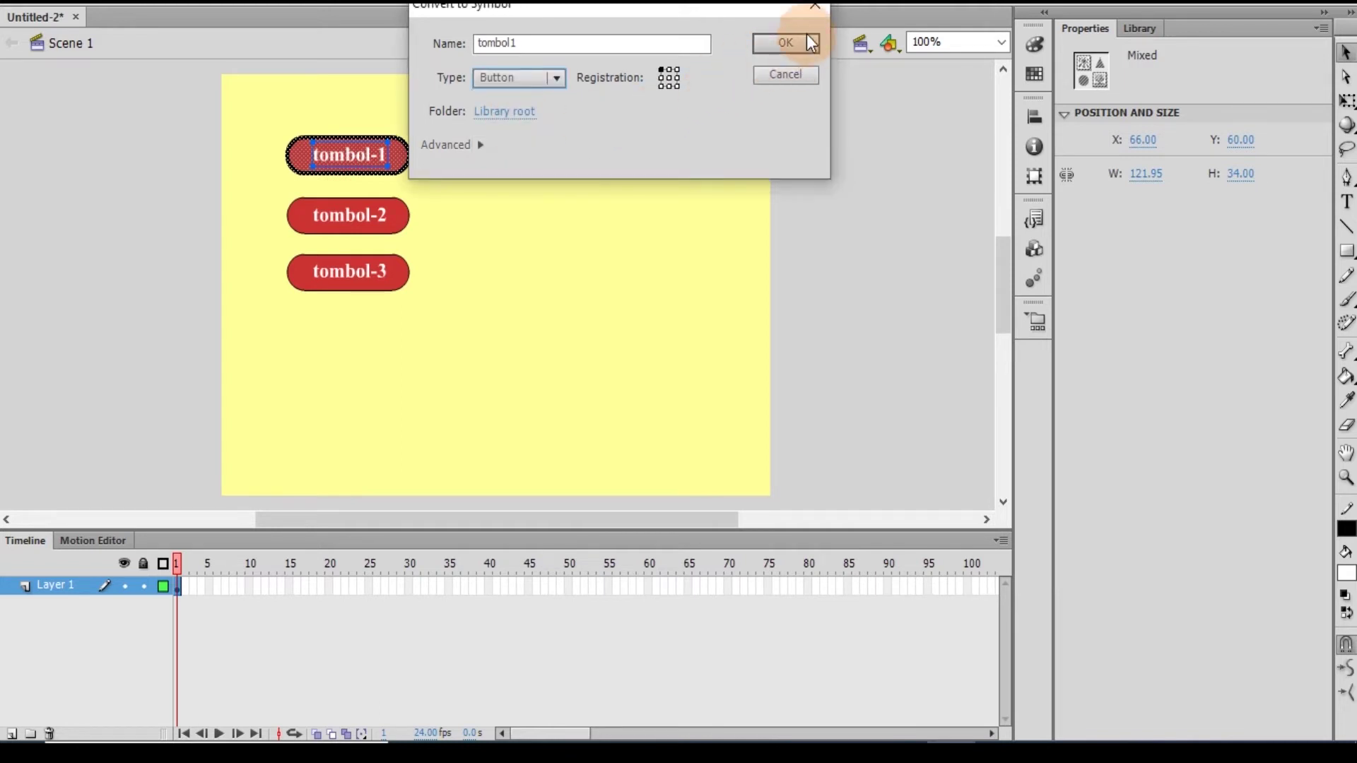
click(786, 43)
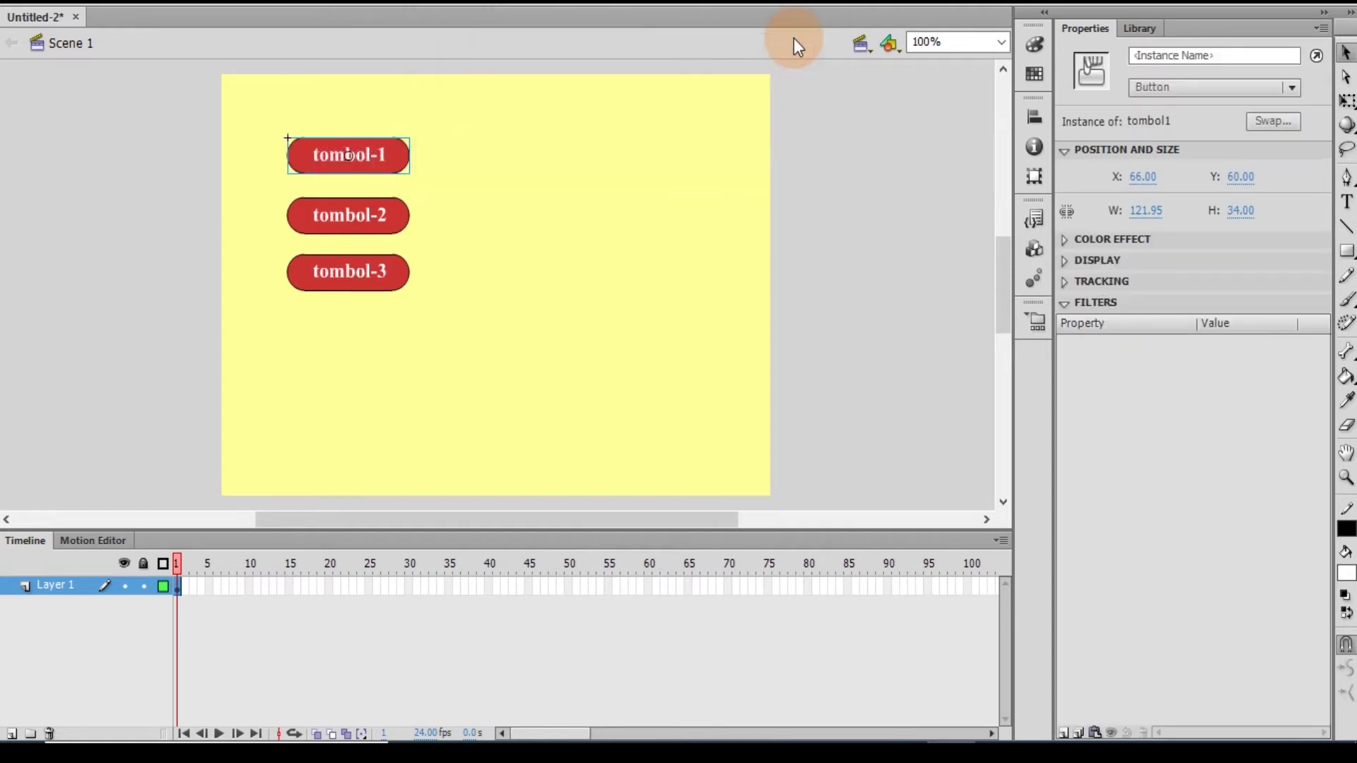
Convert the middle rounded rectangle and its "tombol-2" label together into a Button symbol named "tombol2".
drag(328, 215, 450, 246)
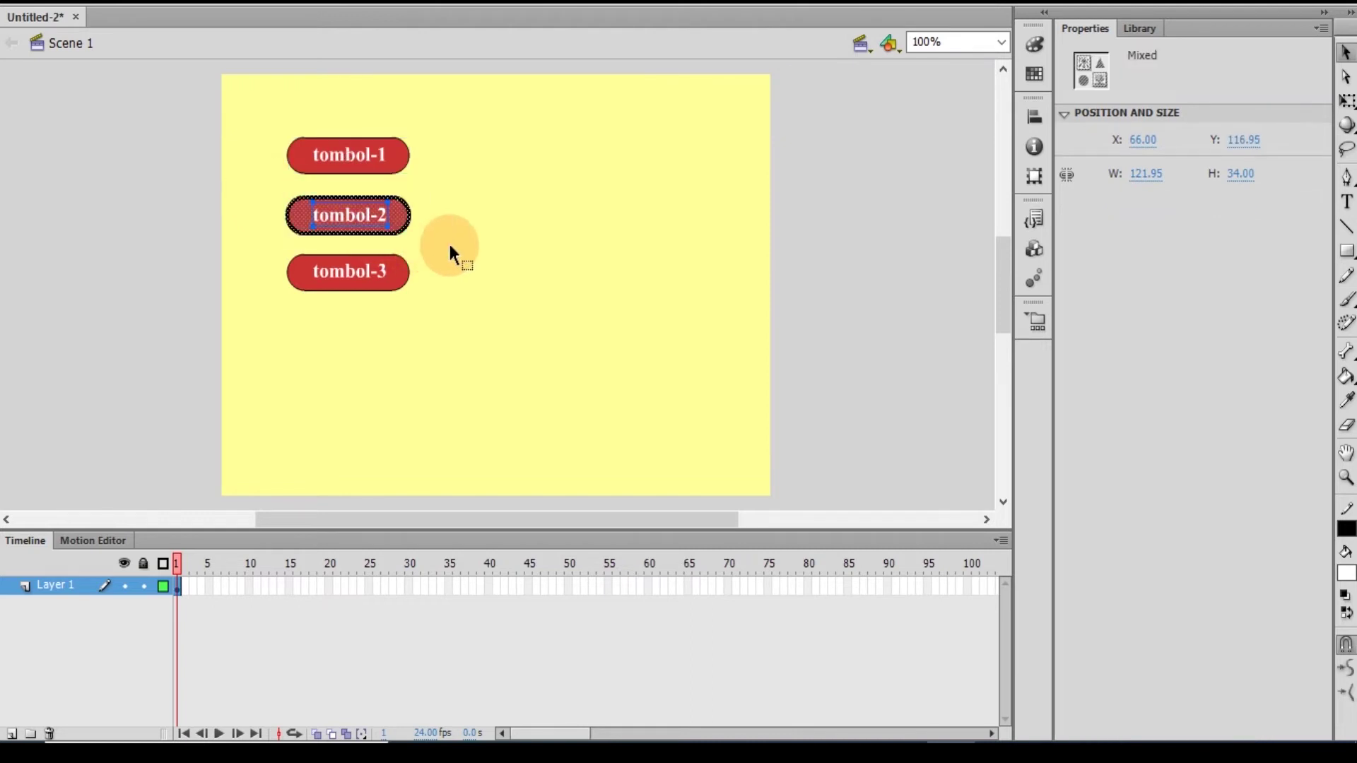
right_click(402, 215)
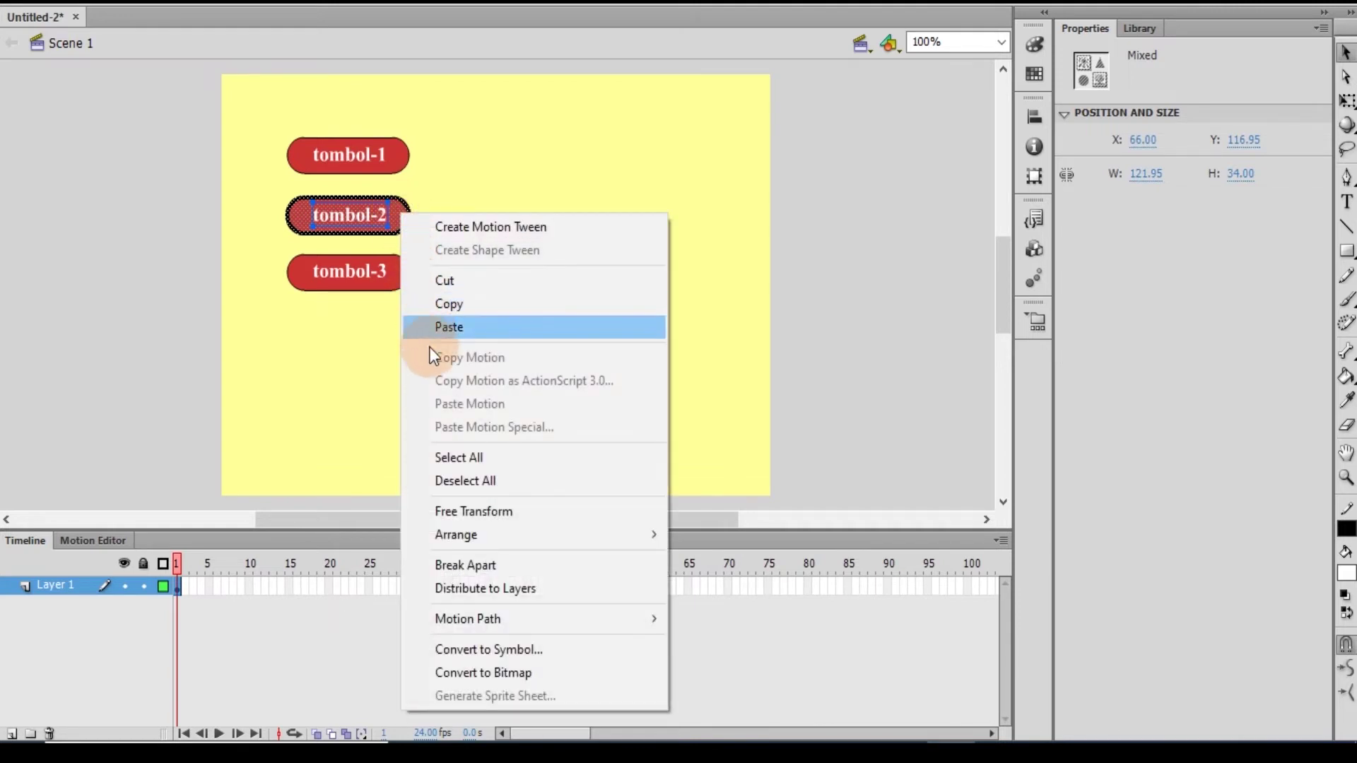
click(472, 650)
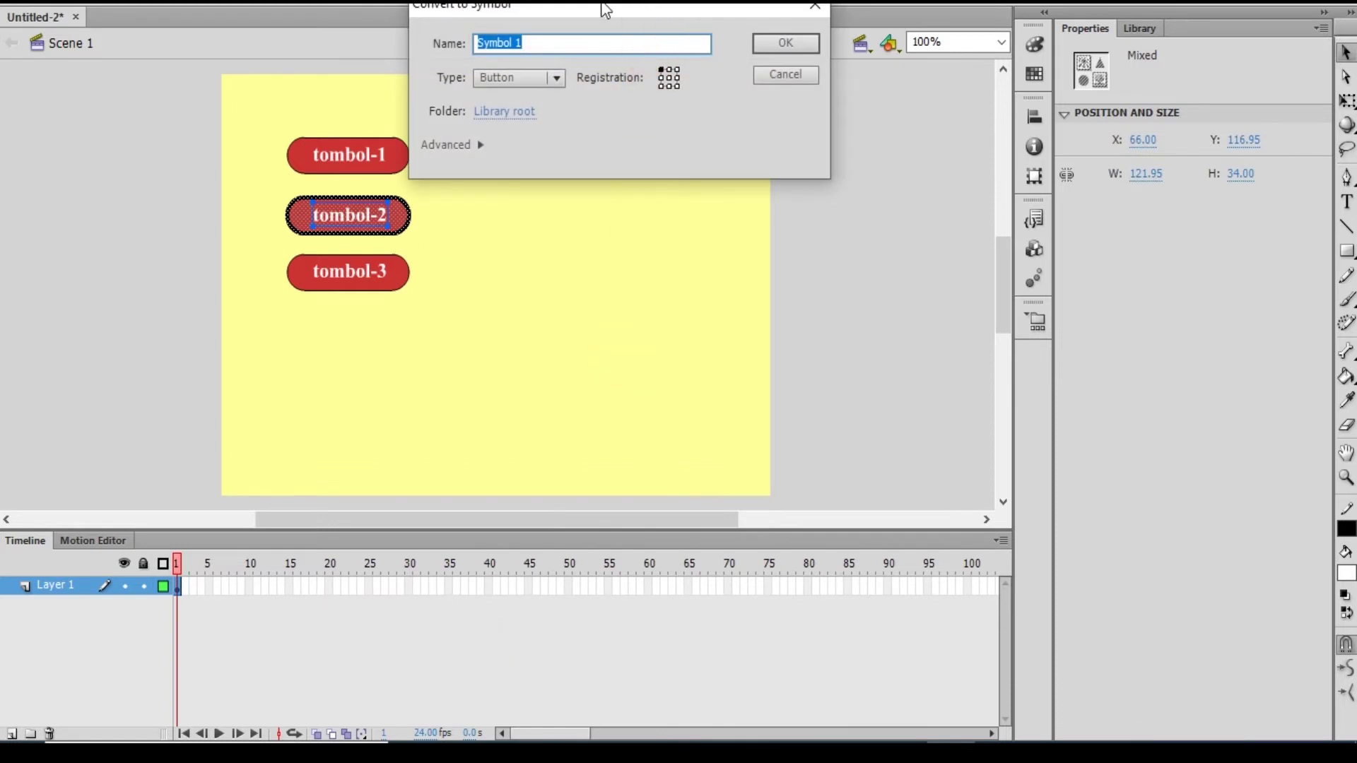
click(593, 44)
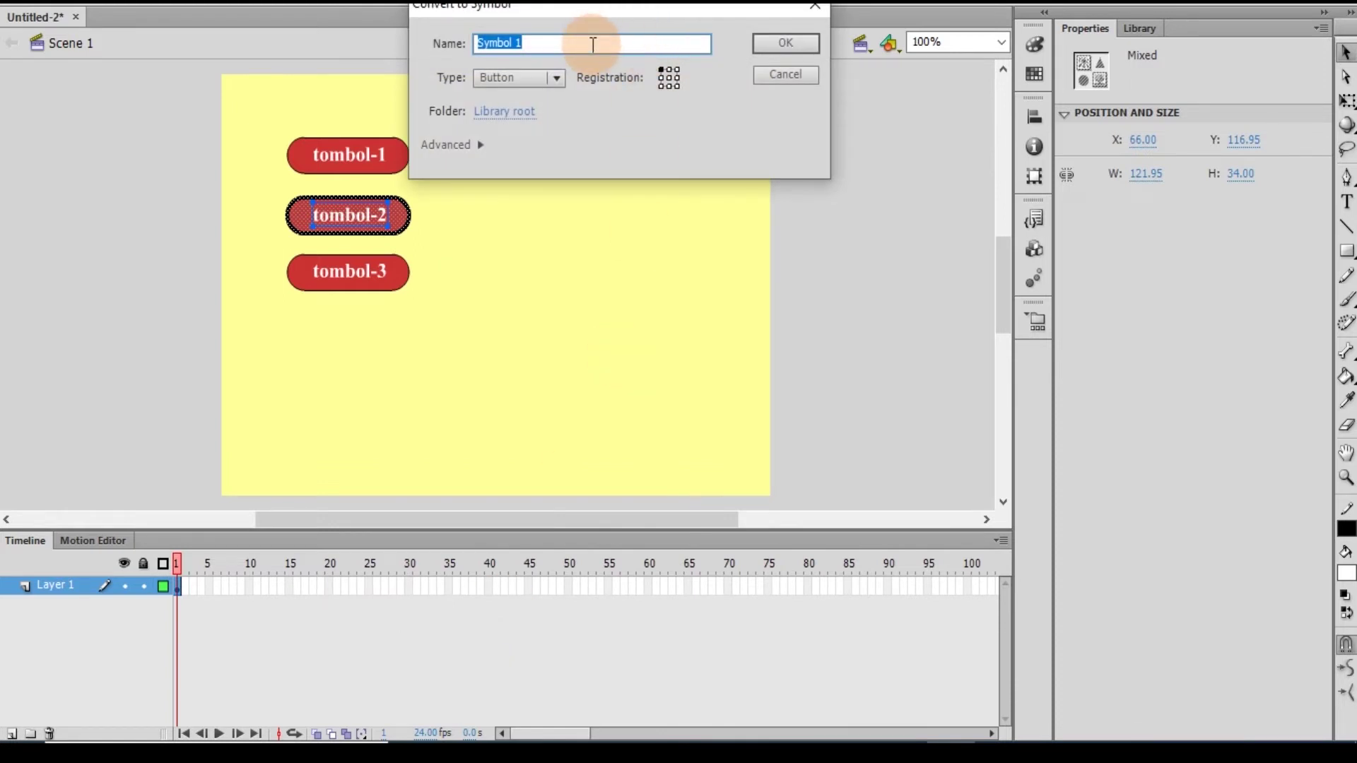
text(tombol2)
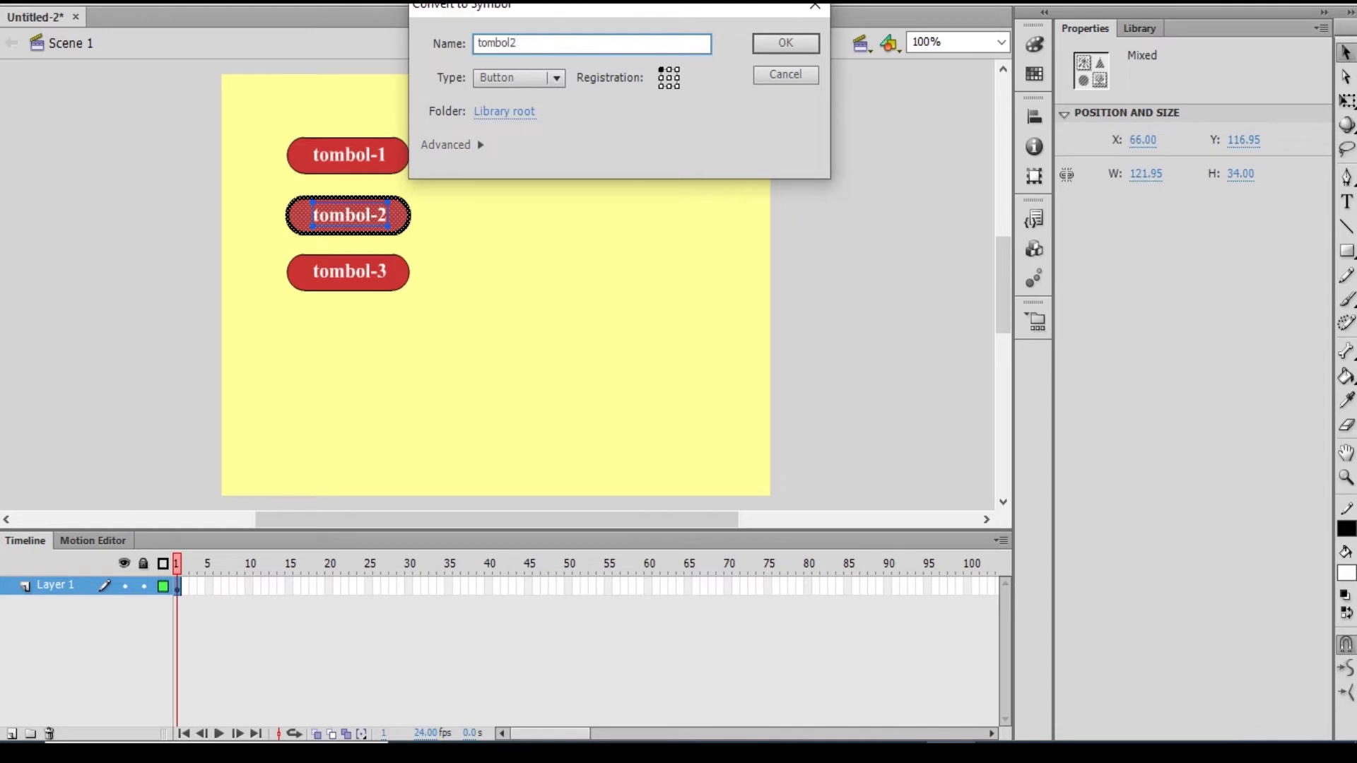
click(798, 49)
Convert the lowest rounded rectangle and its "tombol-3" label together into a Button symbol named "tombol3".
drag(253, 245, 443, 309)
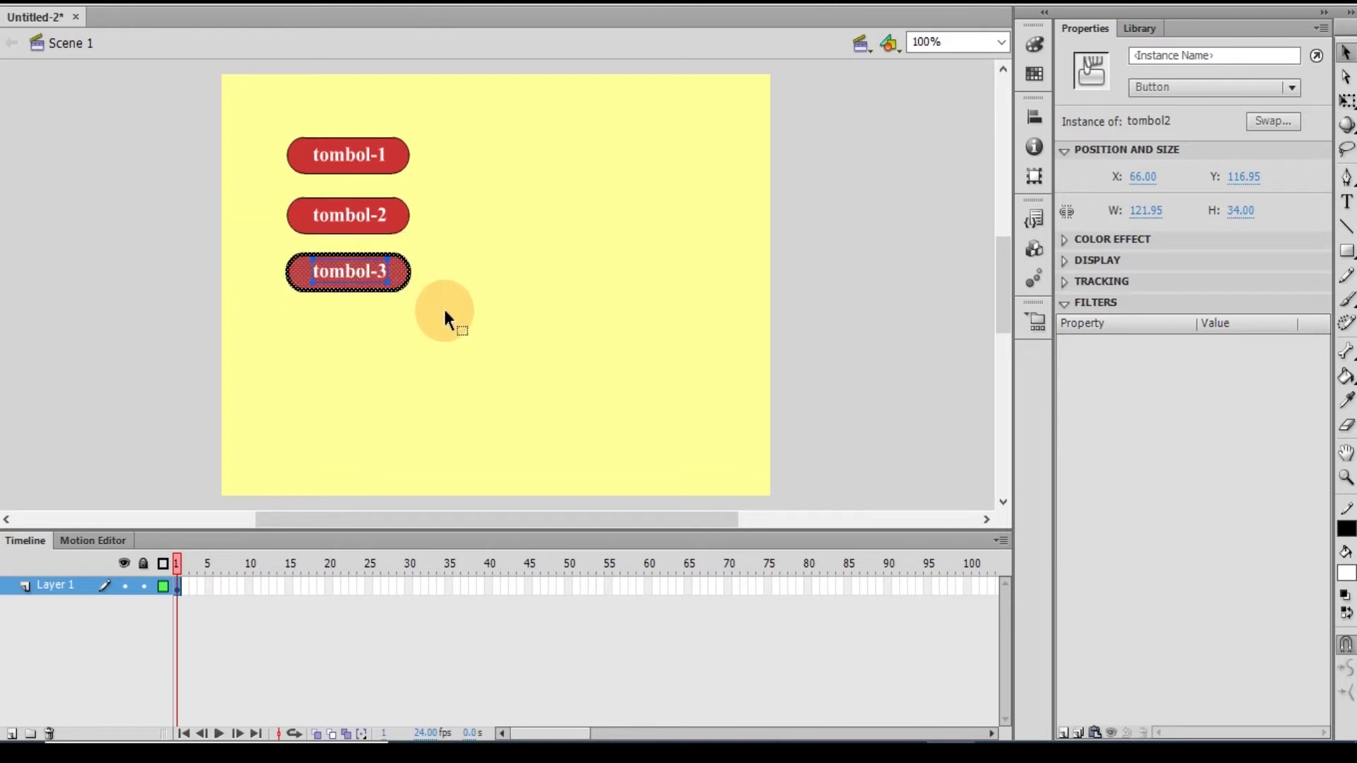
right_click(404, 273)
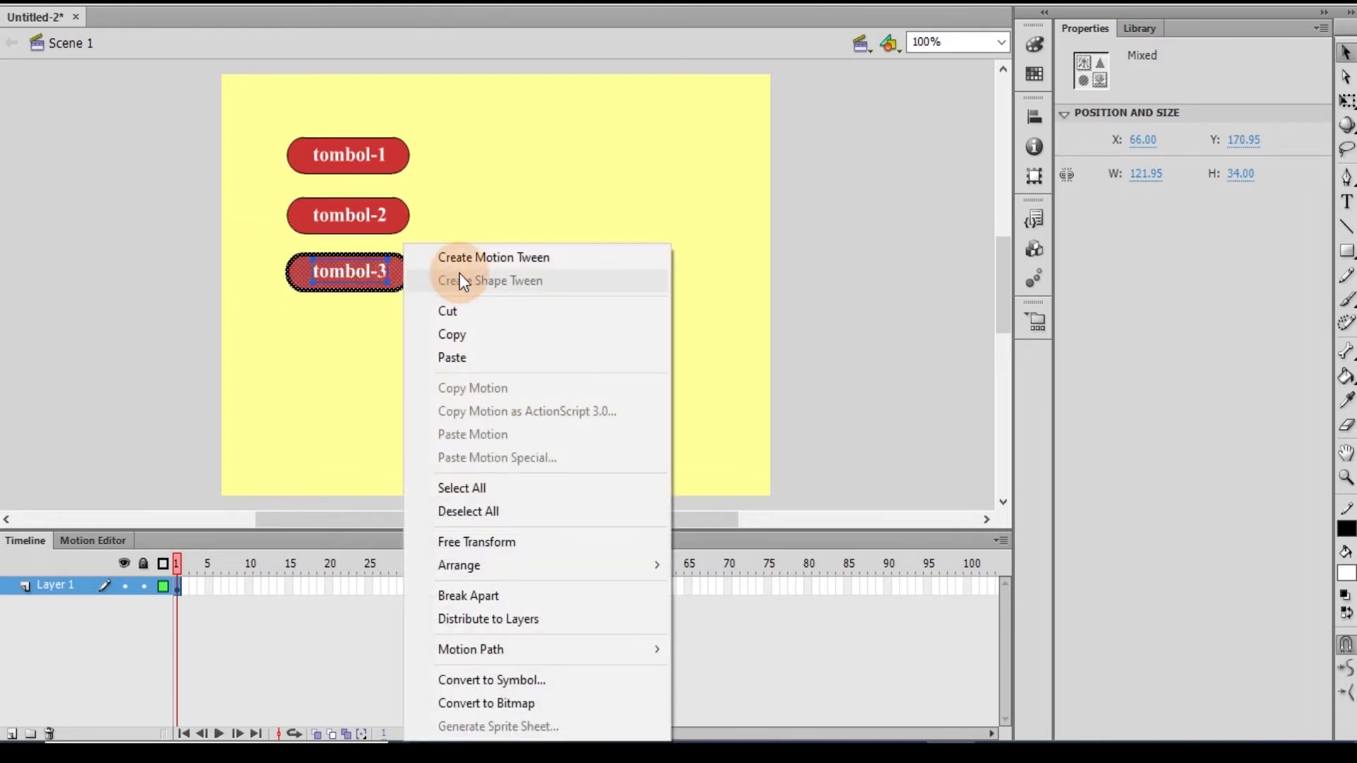
click(507, 676)
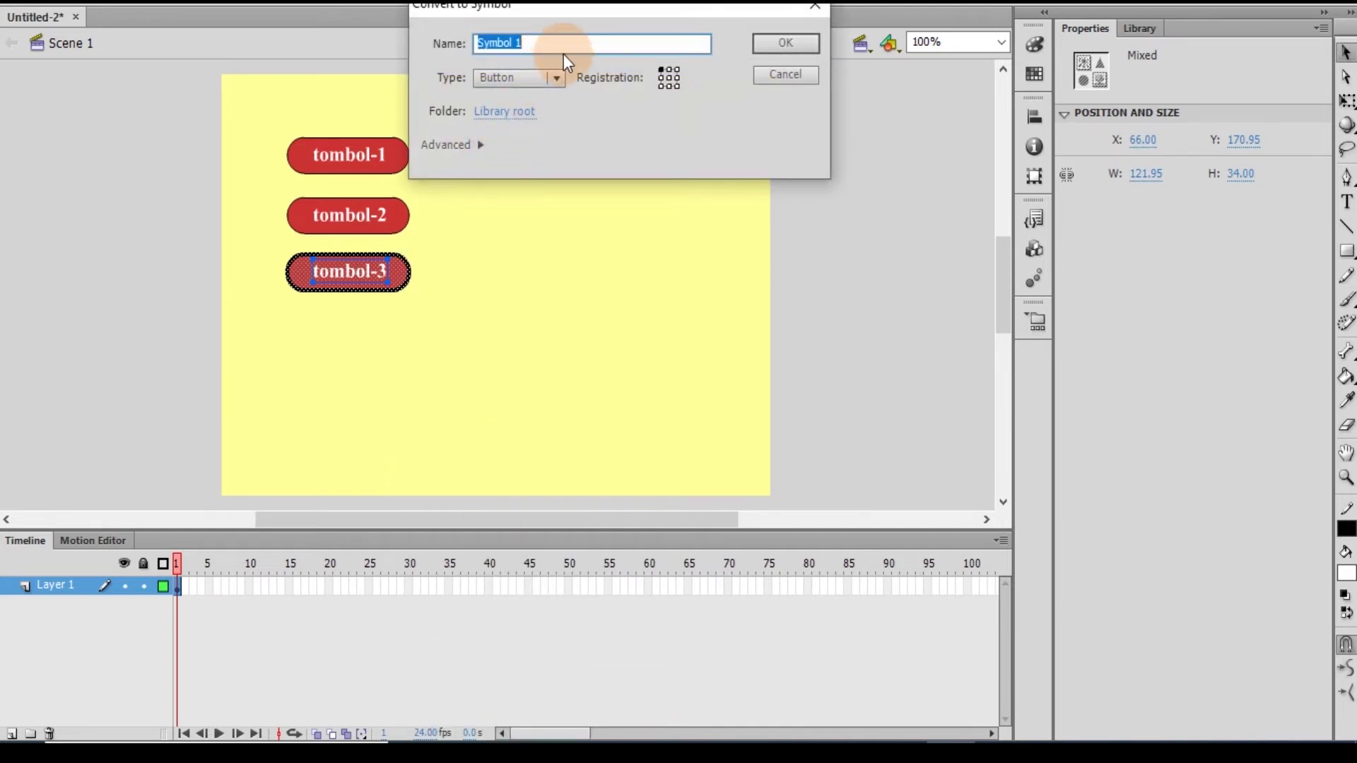
text(tombol3)
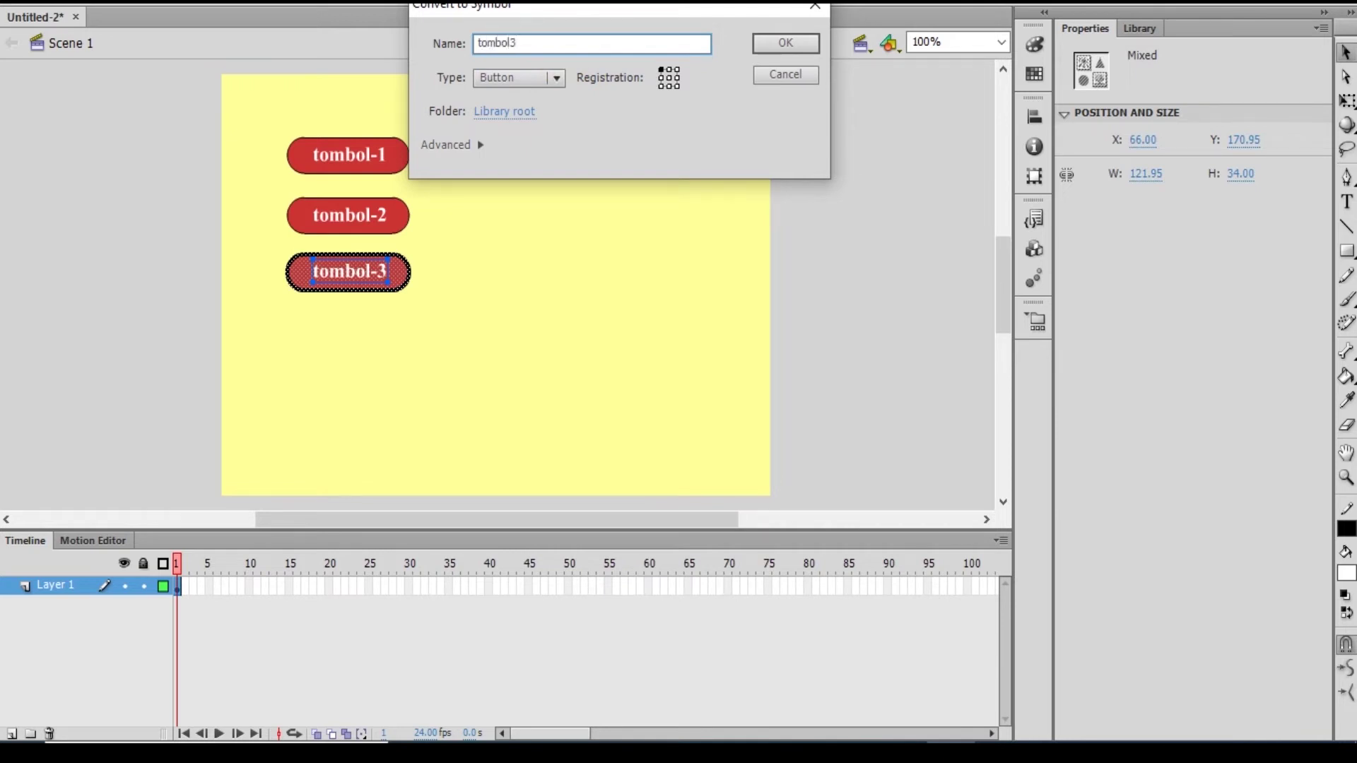
click(780, 44)
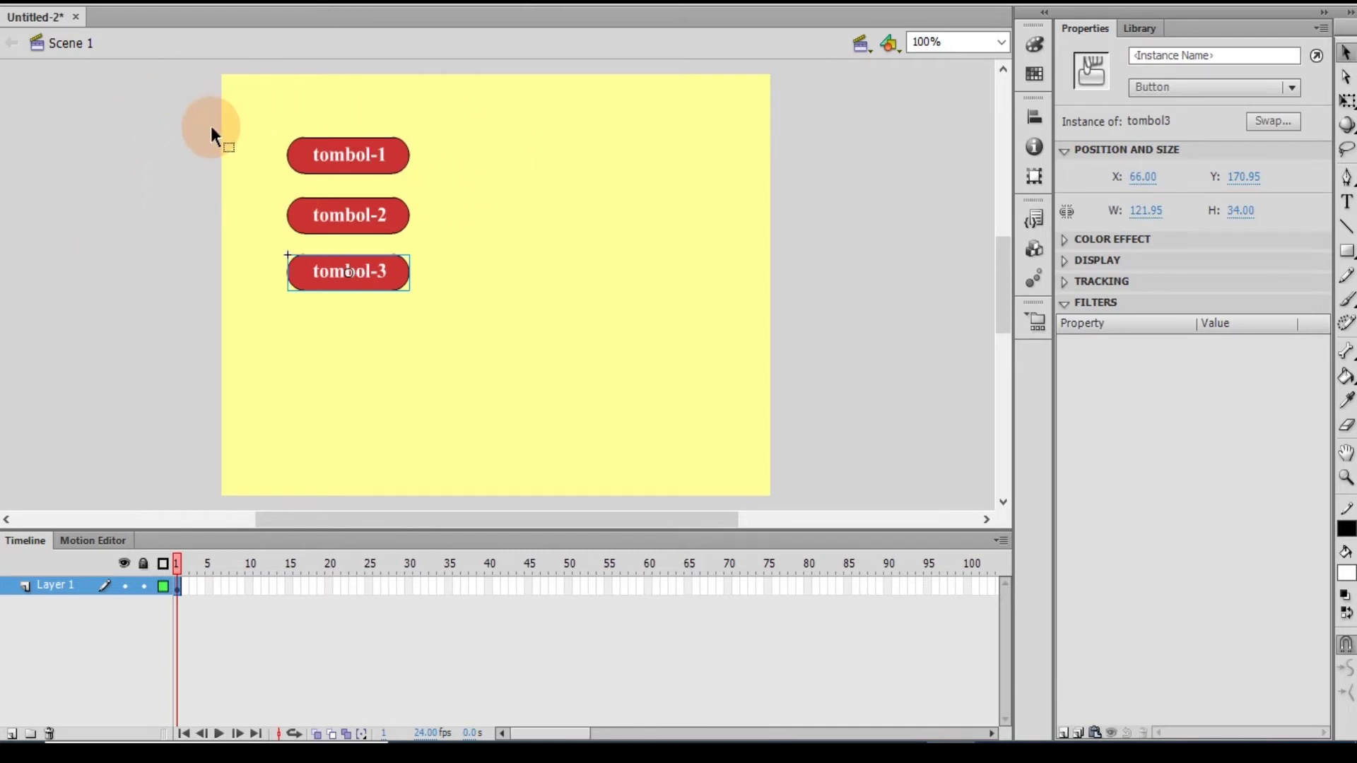
click(180, 127)
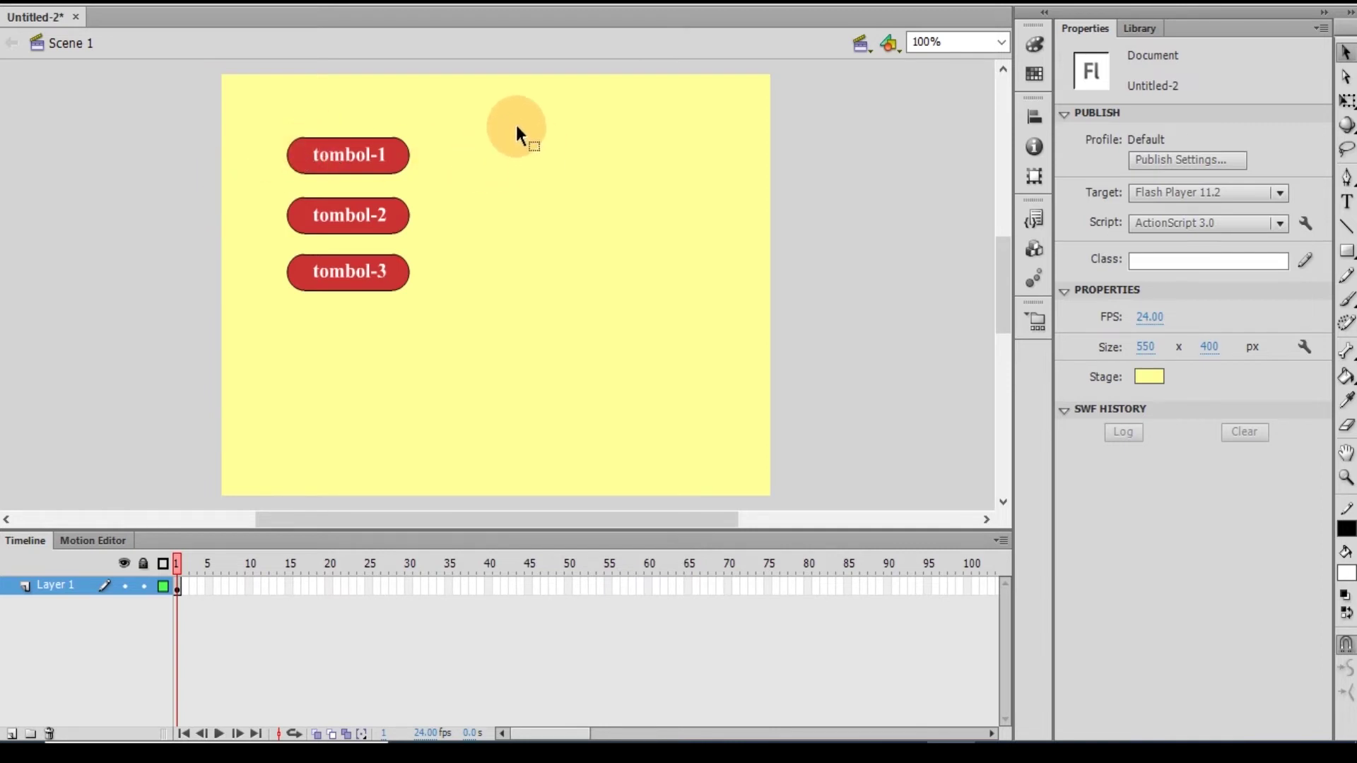
Open the tombol1 button symbol for editing and insert keyframes in its Over and Down frames.
double_click(398, 156)
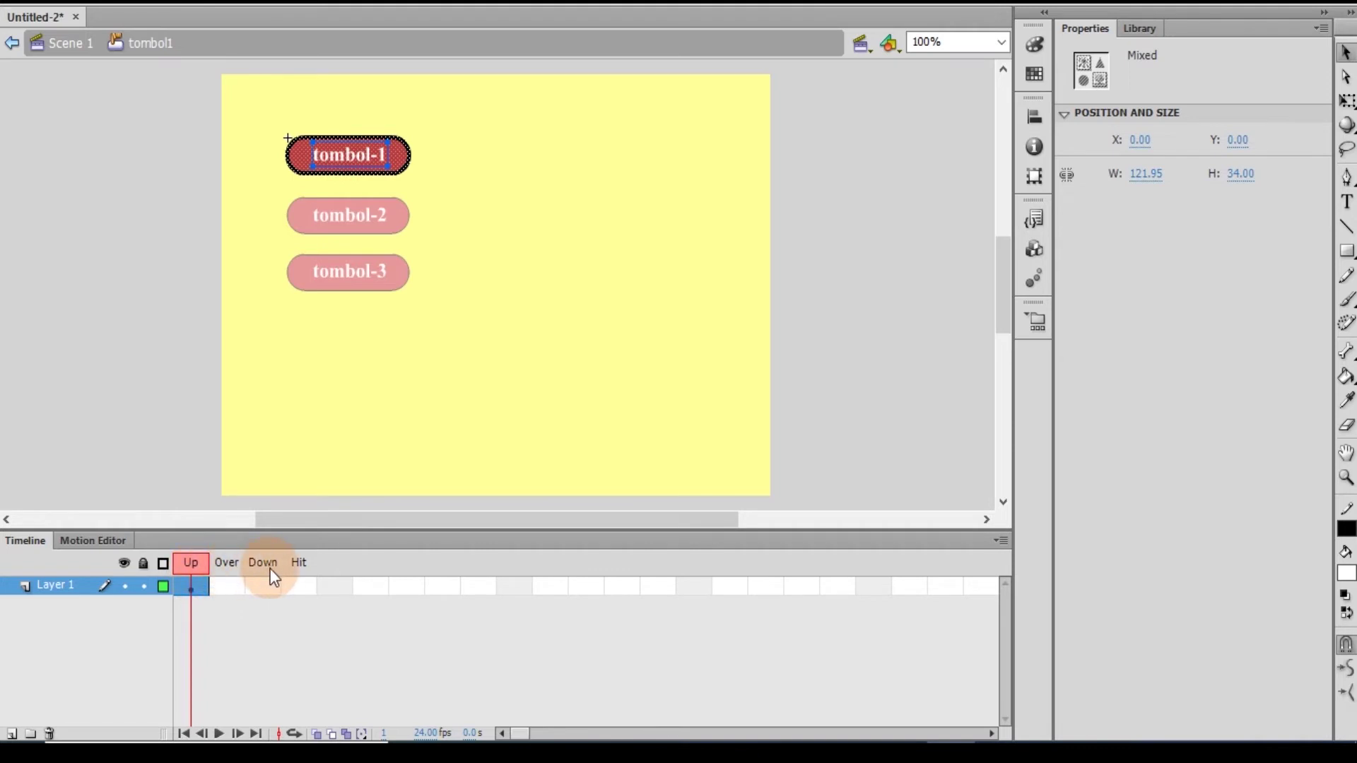
click(185, 589)
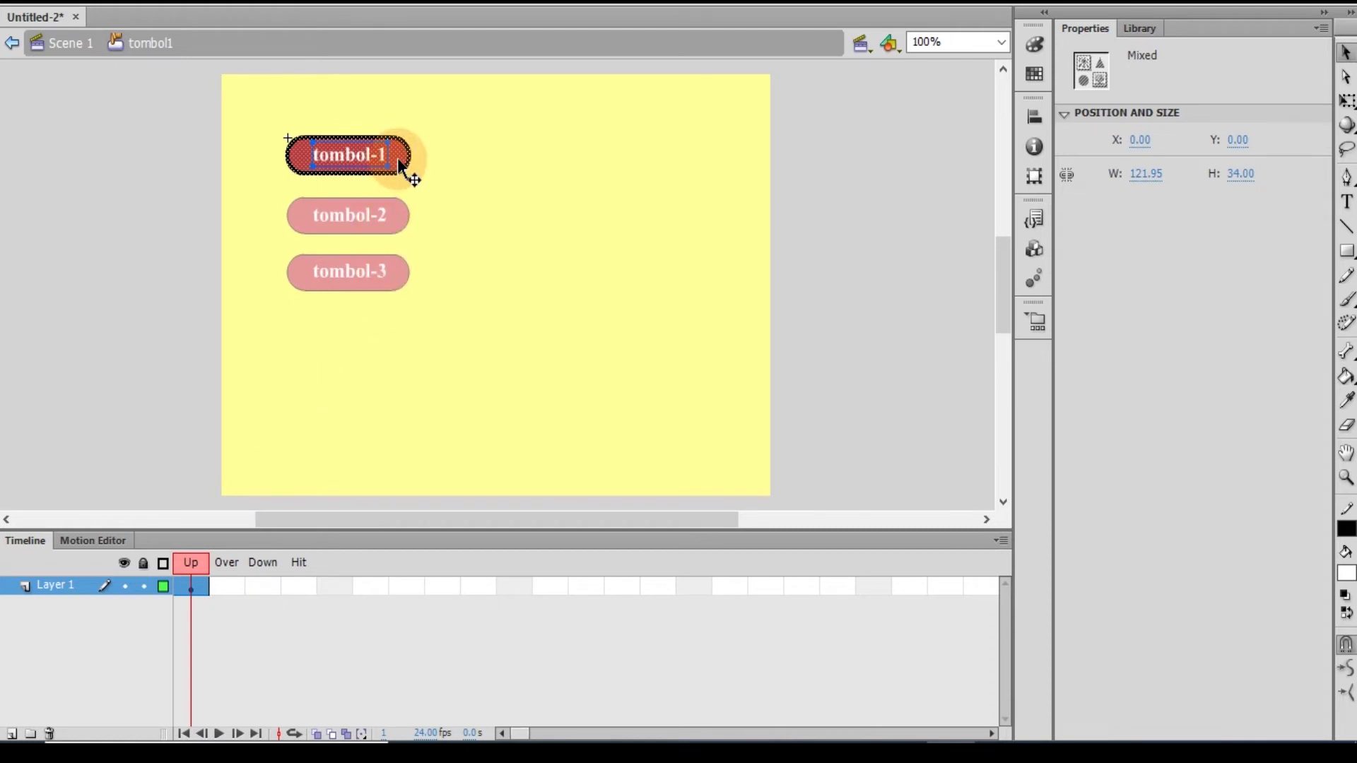
click(231, 586)
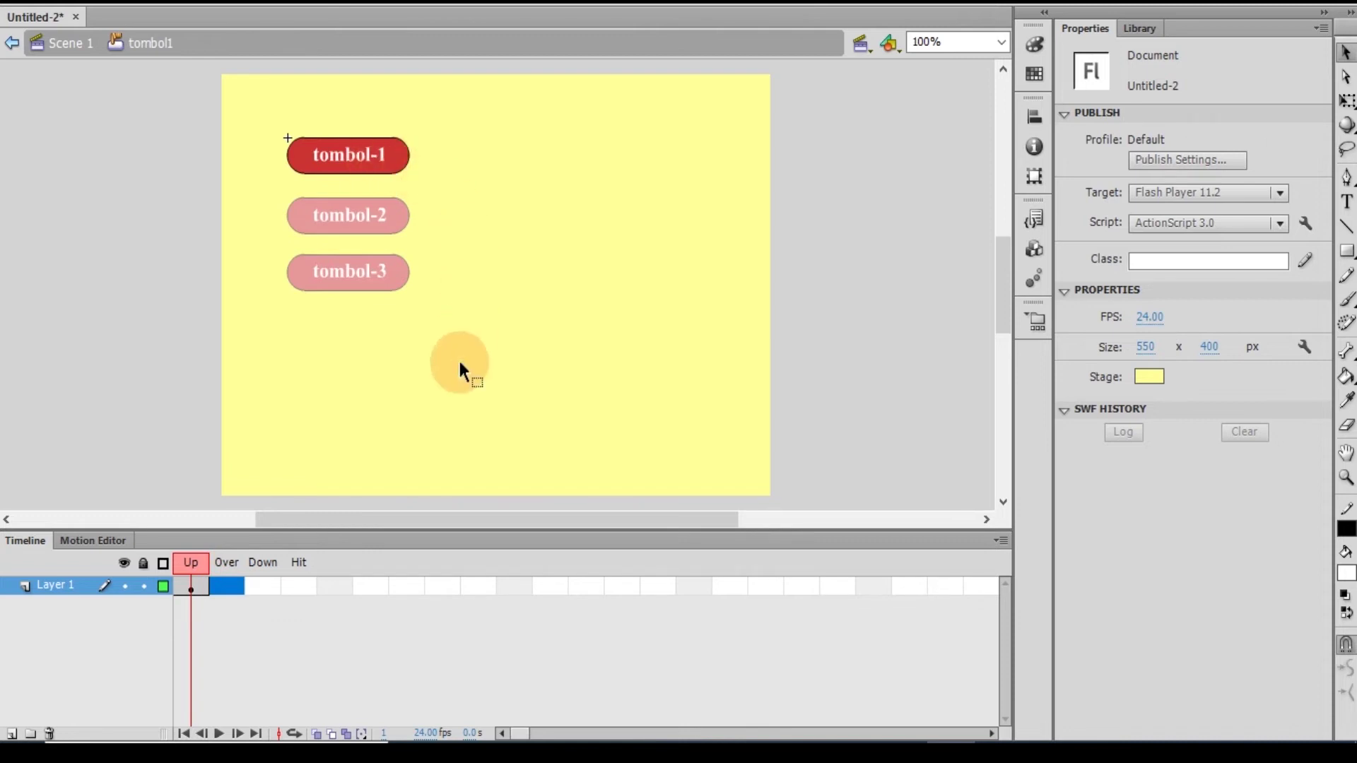
click(270, 584)
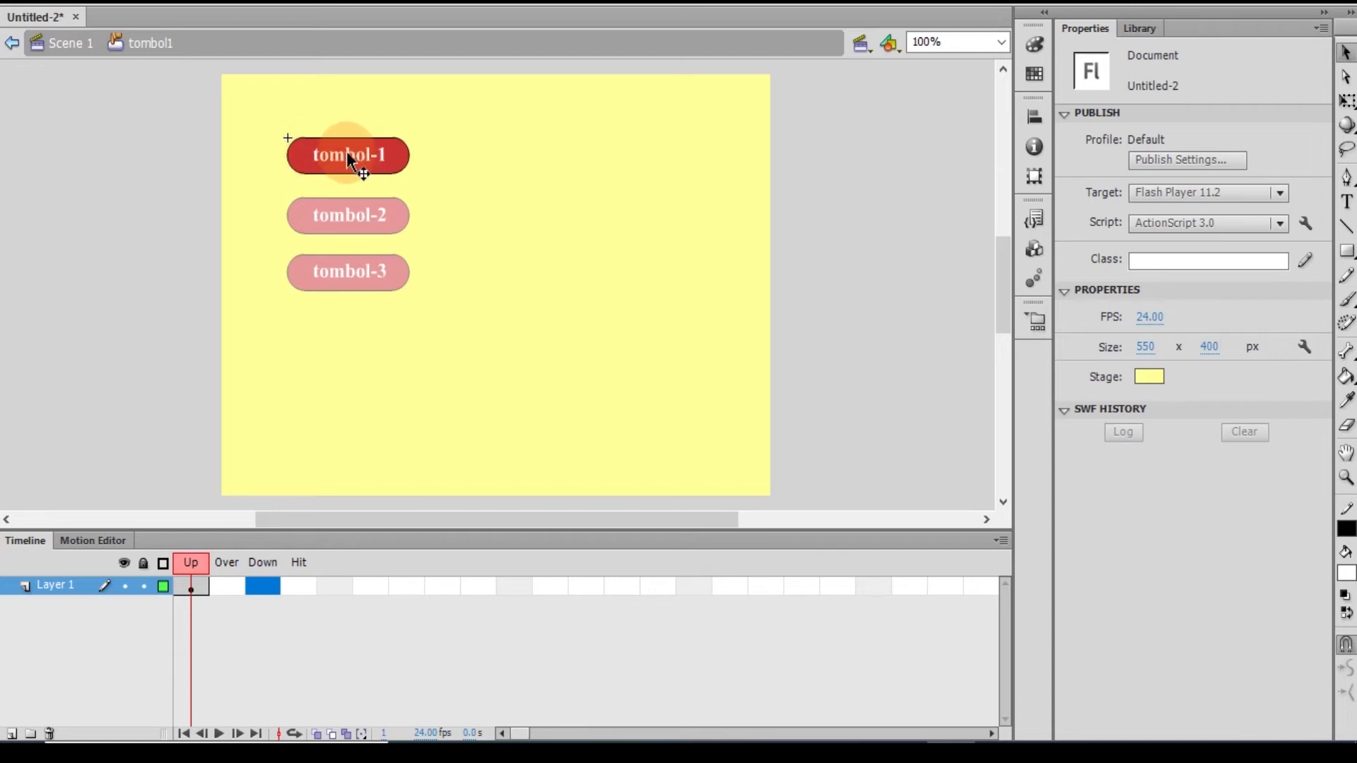
click(302, 588)
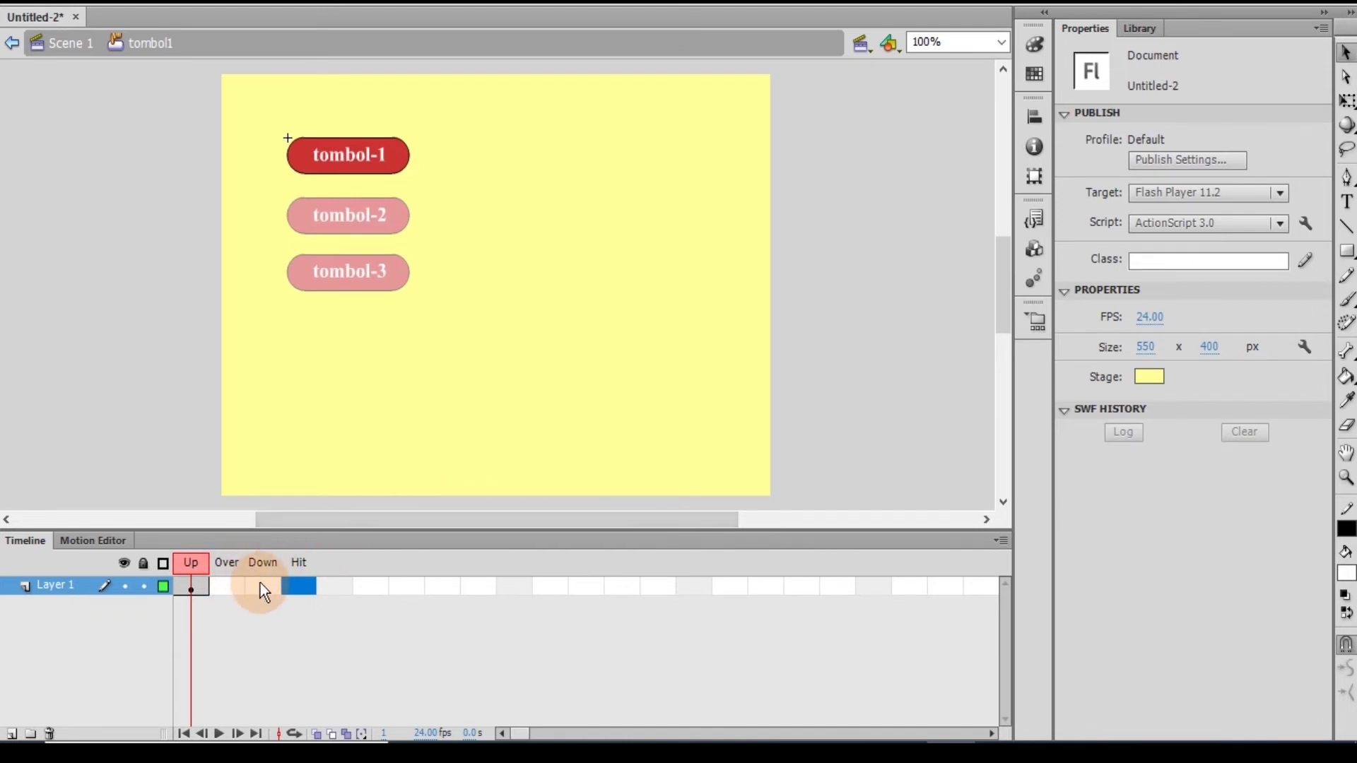
click(308, 598)
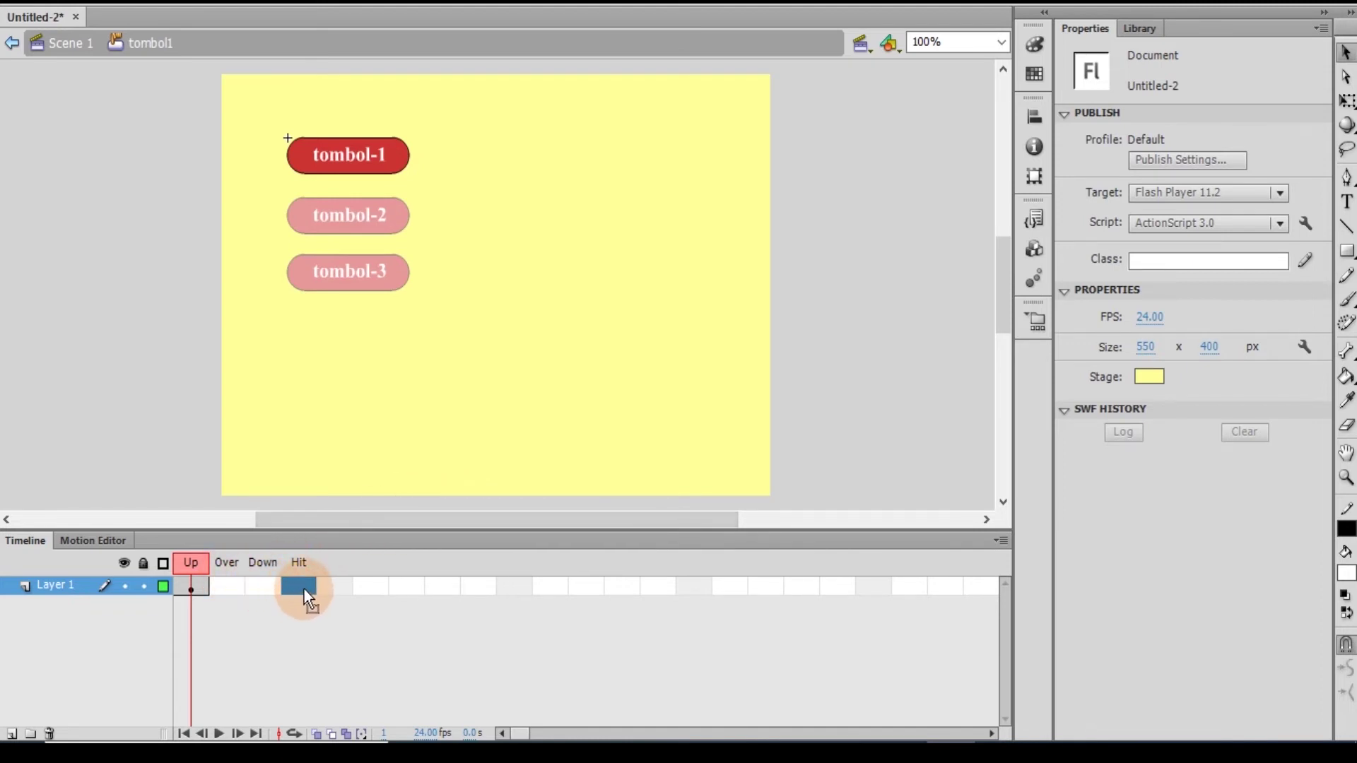
click(227, 588)
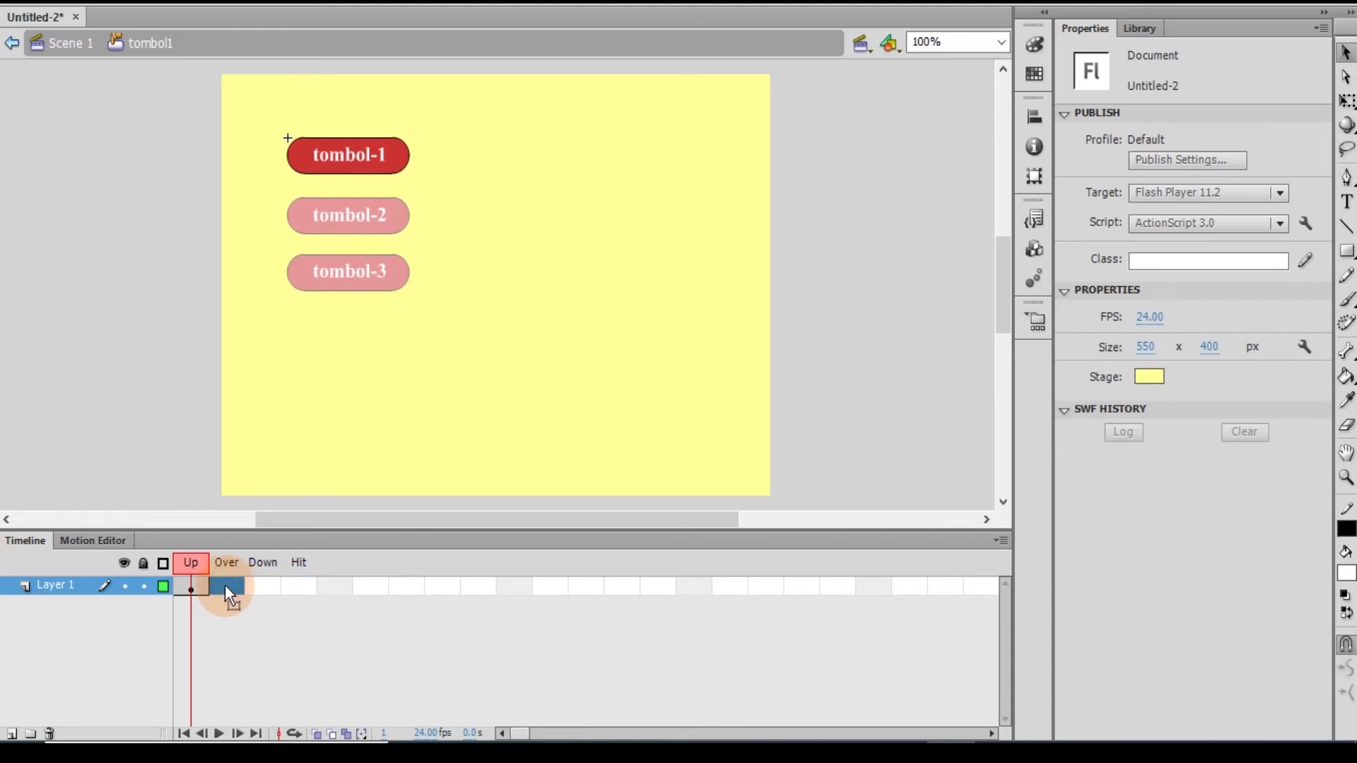
right_click(226, 583)
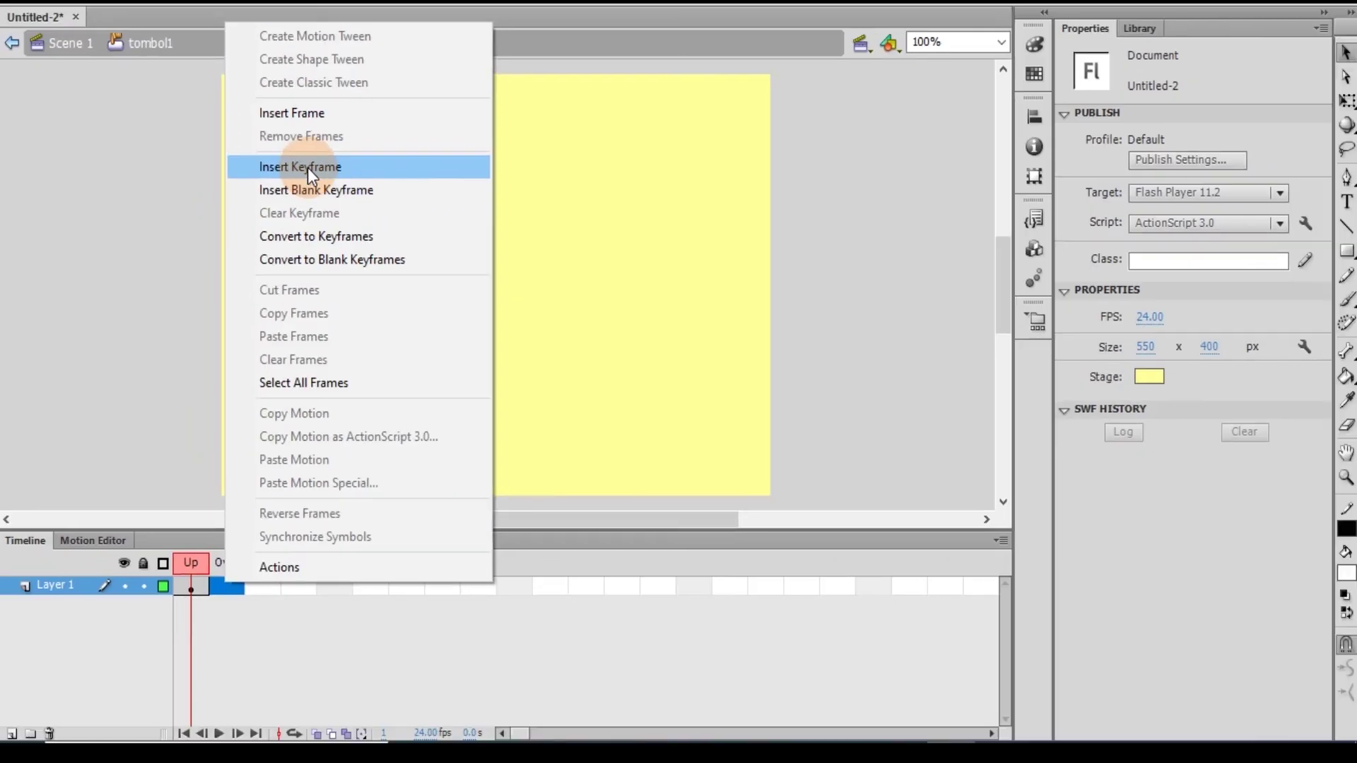
click(307, 168)
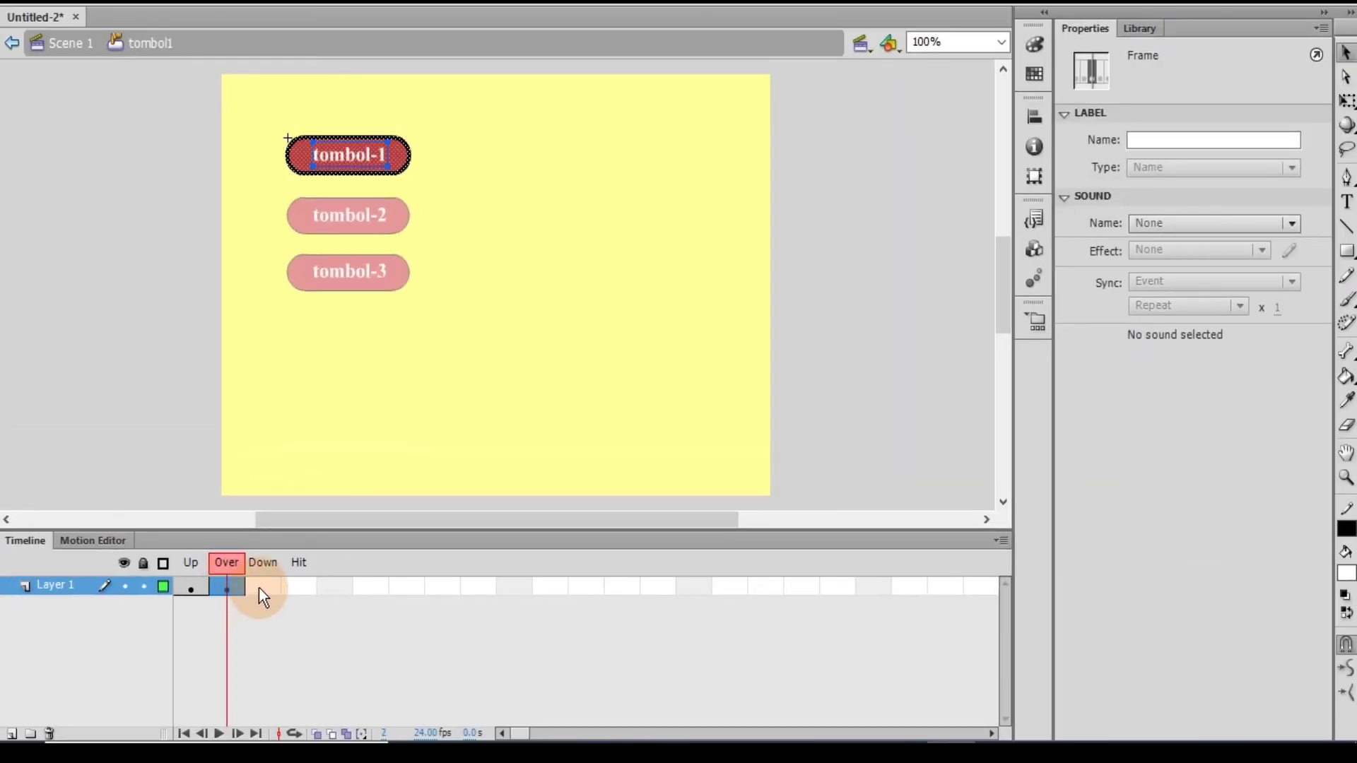
click(259, 587)
right_click(261, 584)
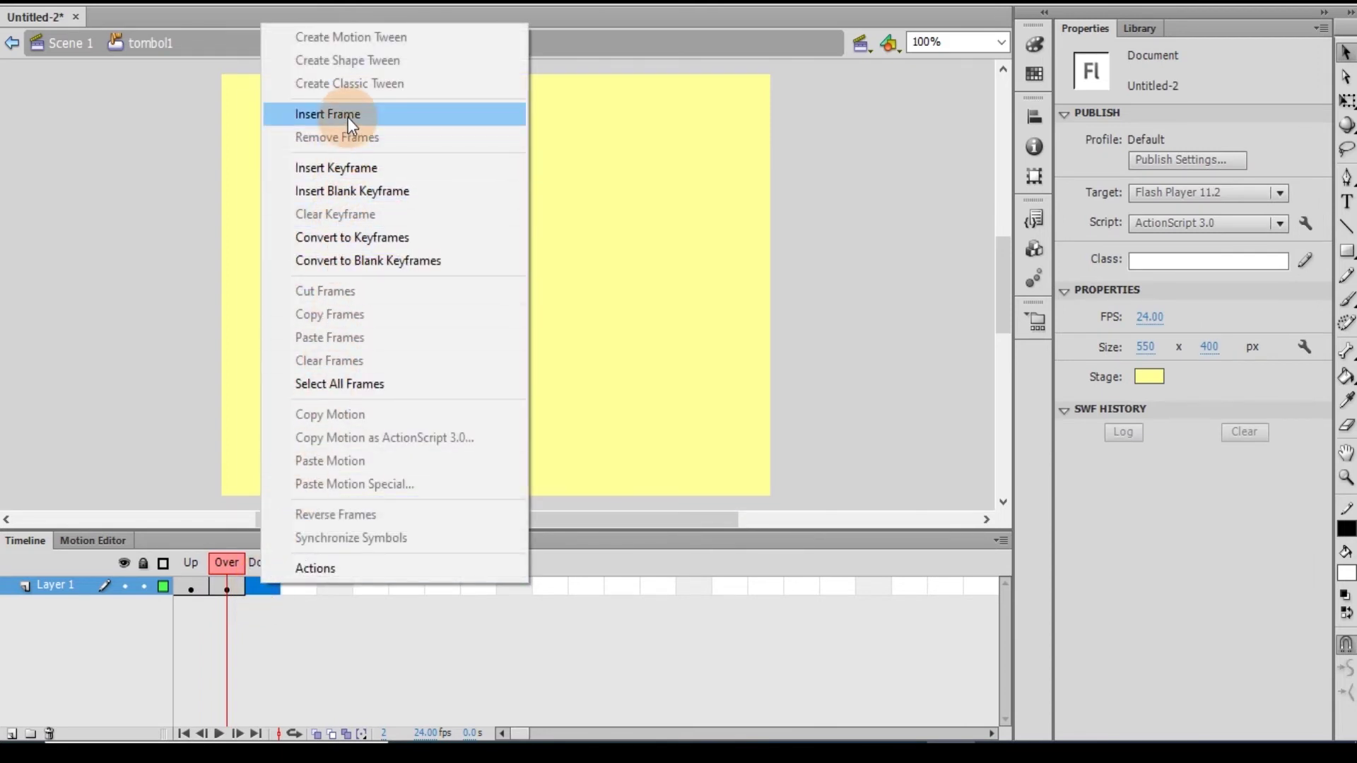
click(339, 167)
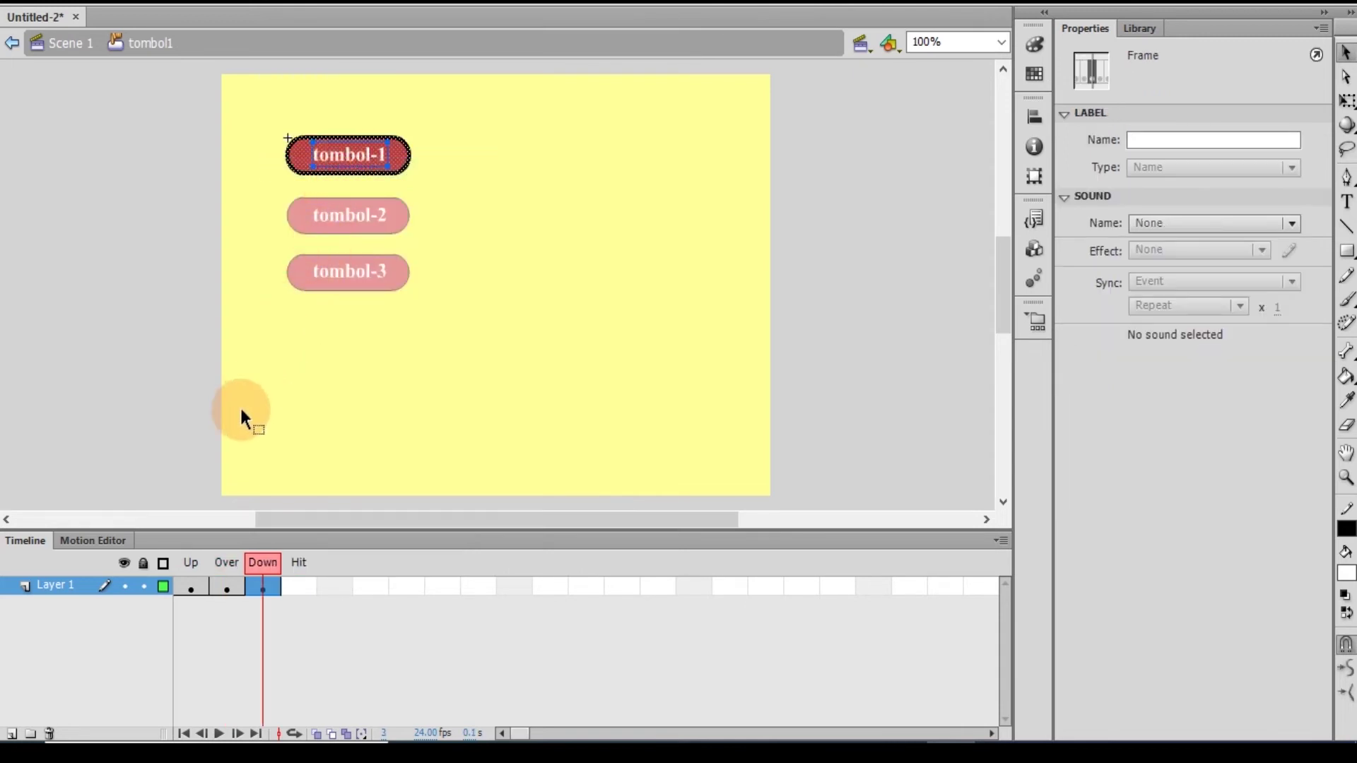
Change the fill of tombol1's rounded rectangle to blue in the Over frame.
click(226, 587)
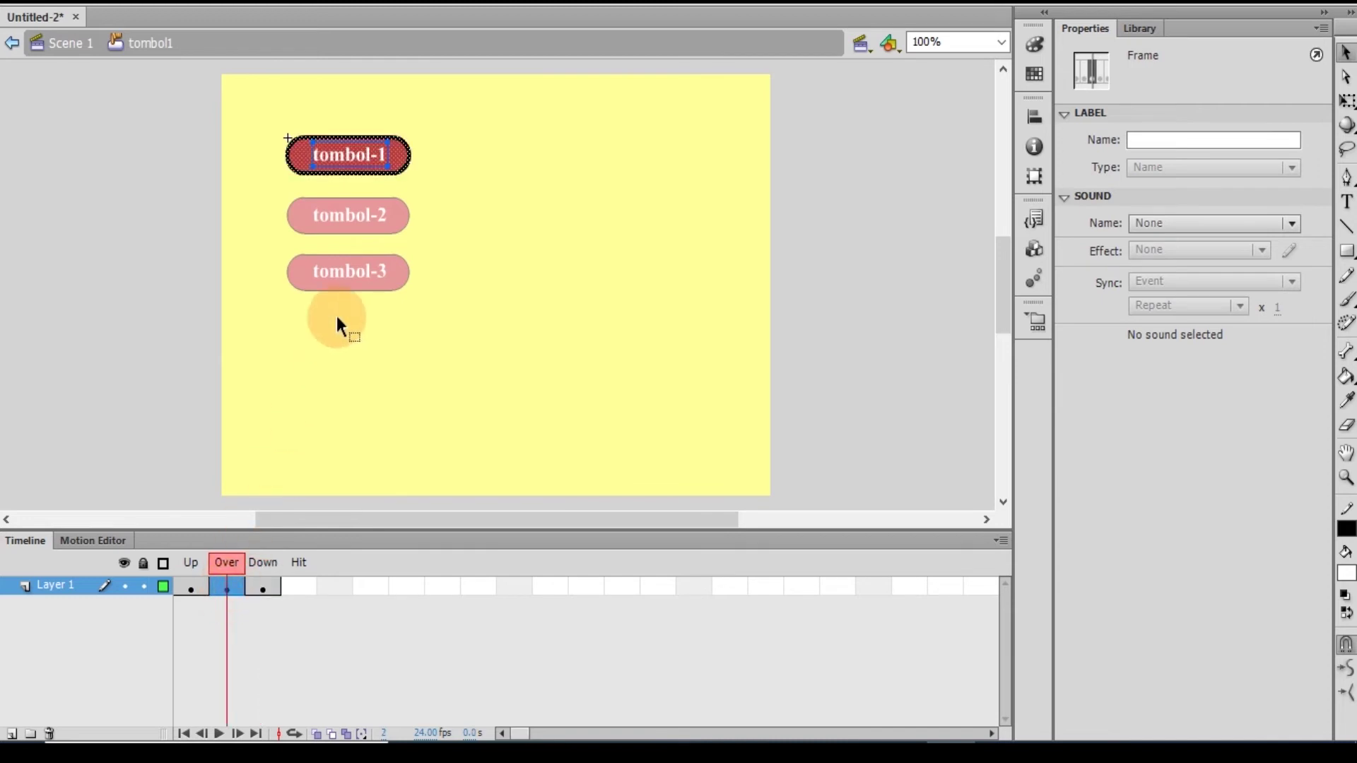
click(399, 155)
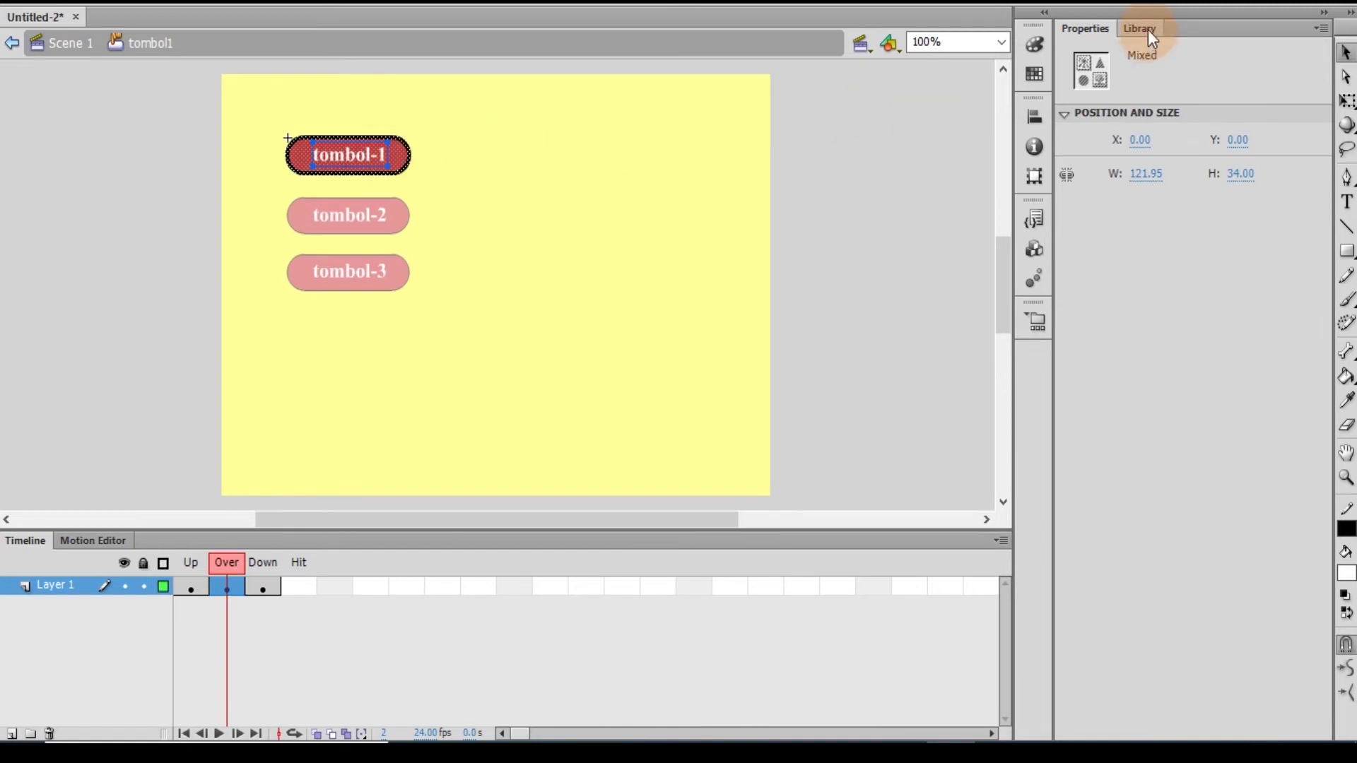
click(660, 240)
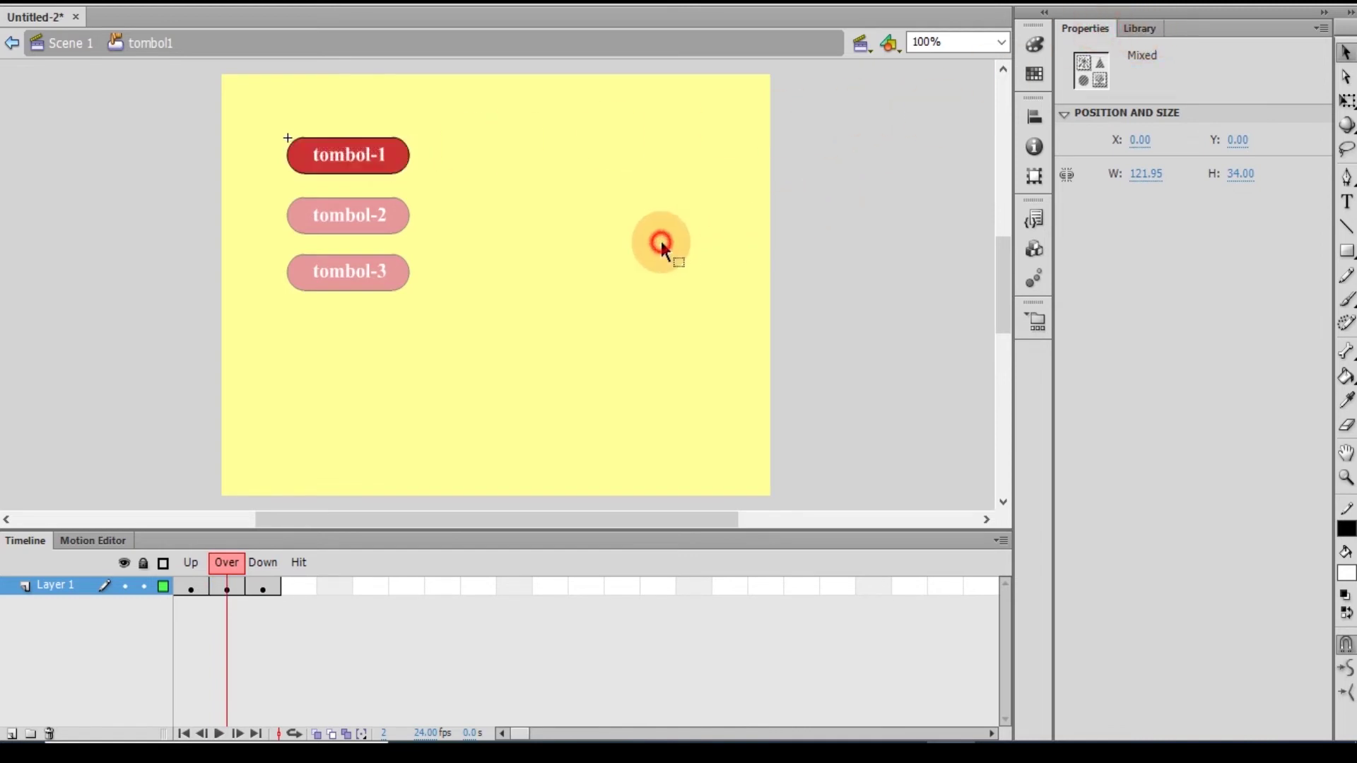
click(299, 164)
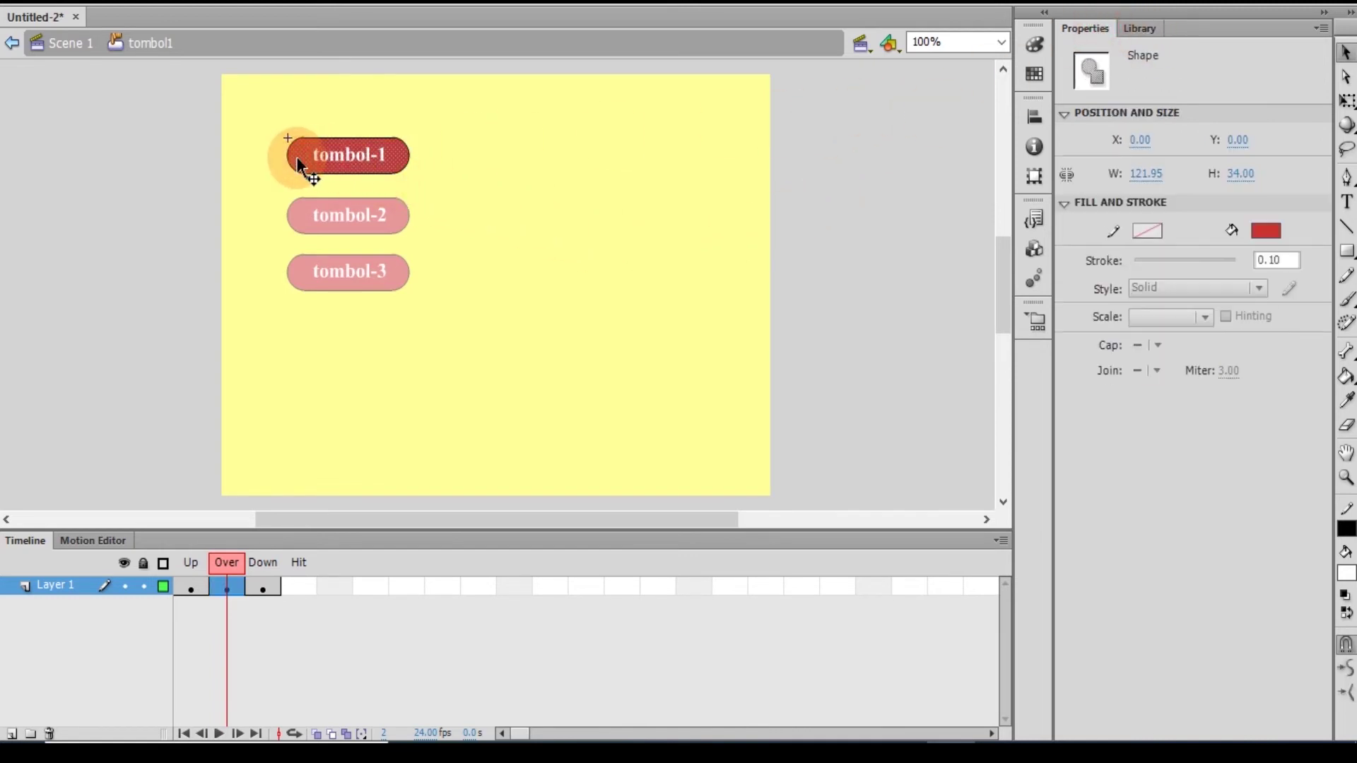
click(1270, 233)
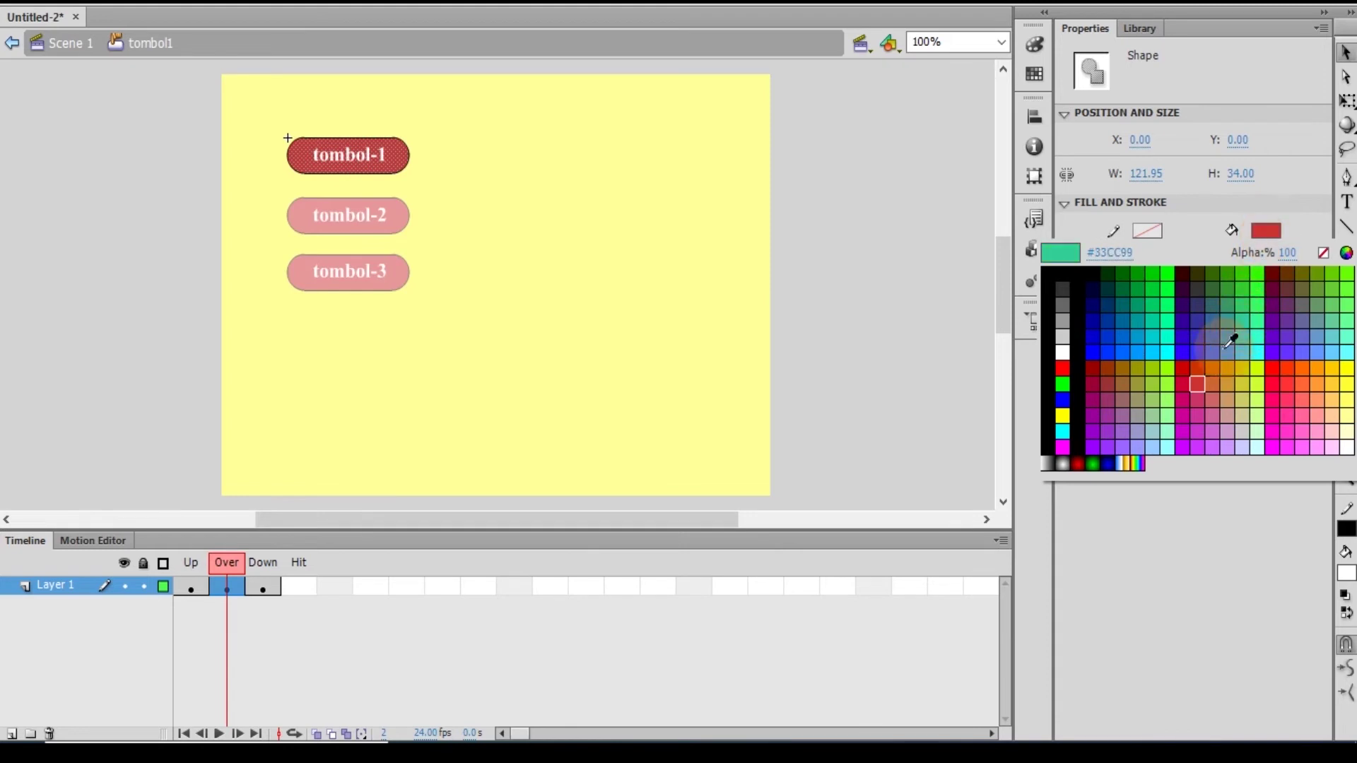
click(1197, 353)
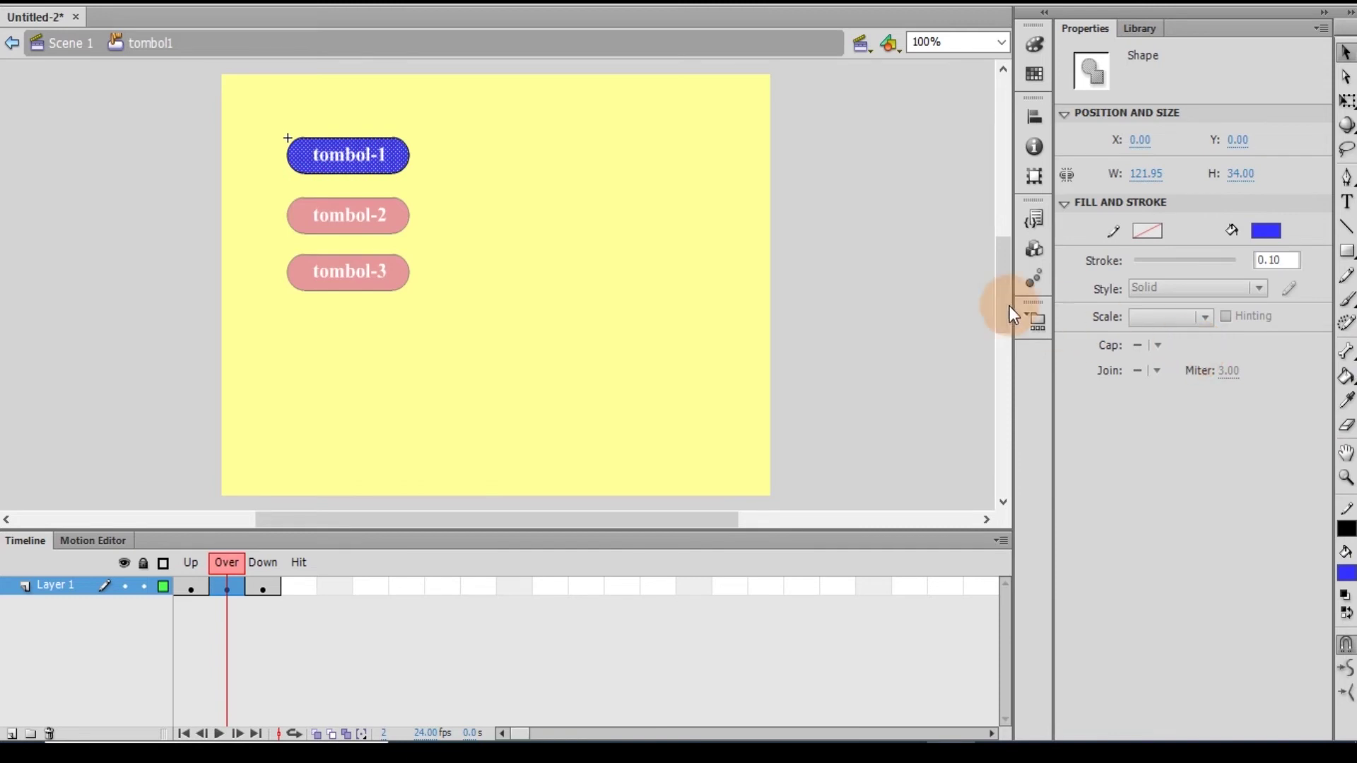
Change the fill of tombol1's rounded rectangle to magenta in the Down frame.
click(273, 585)
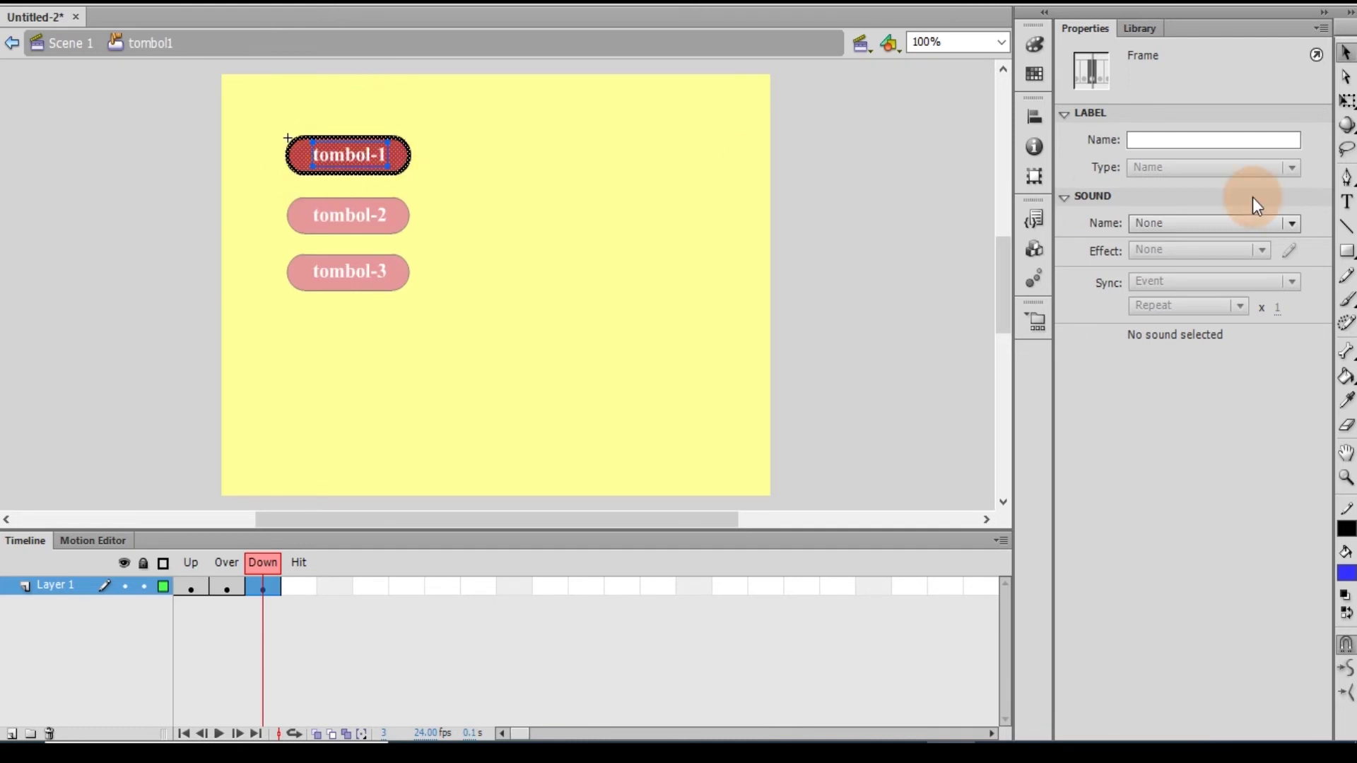
click(398, 160)
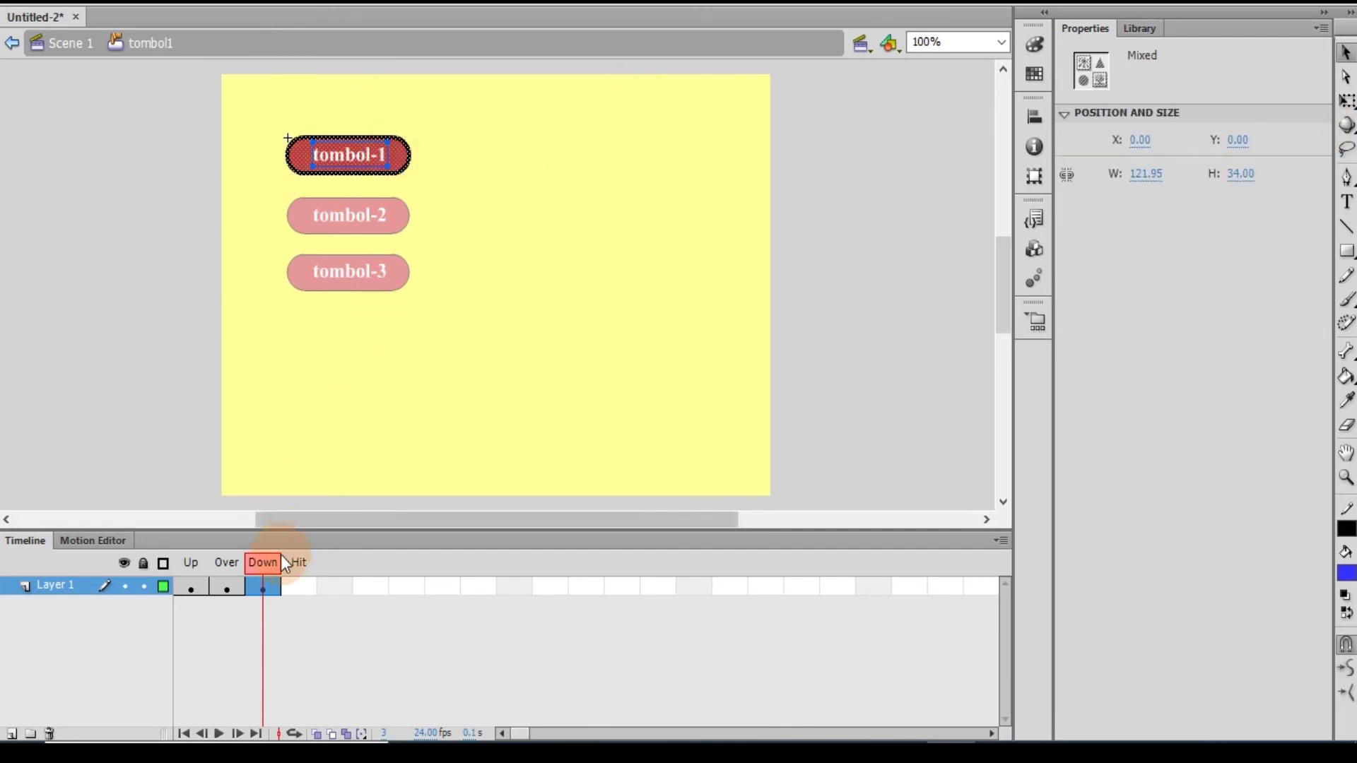
click(269, 586)
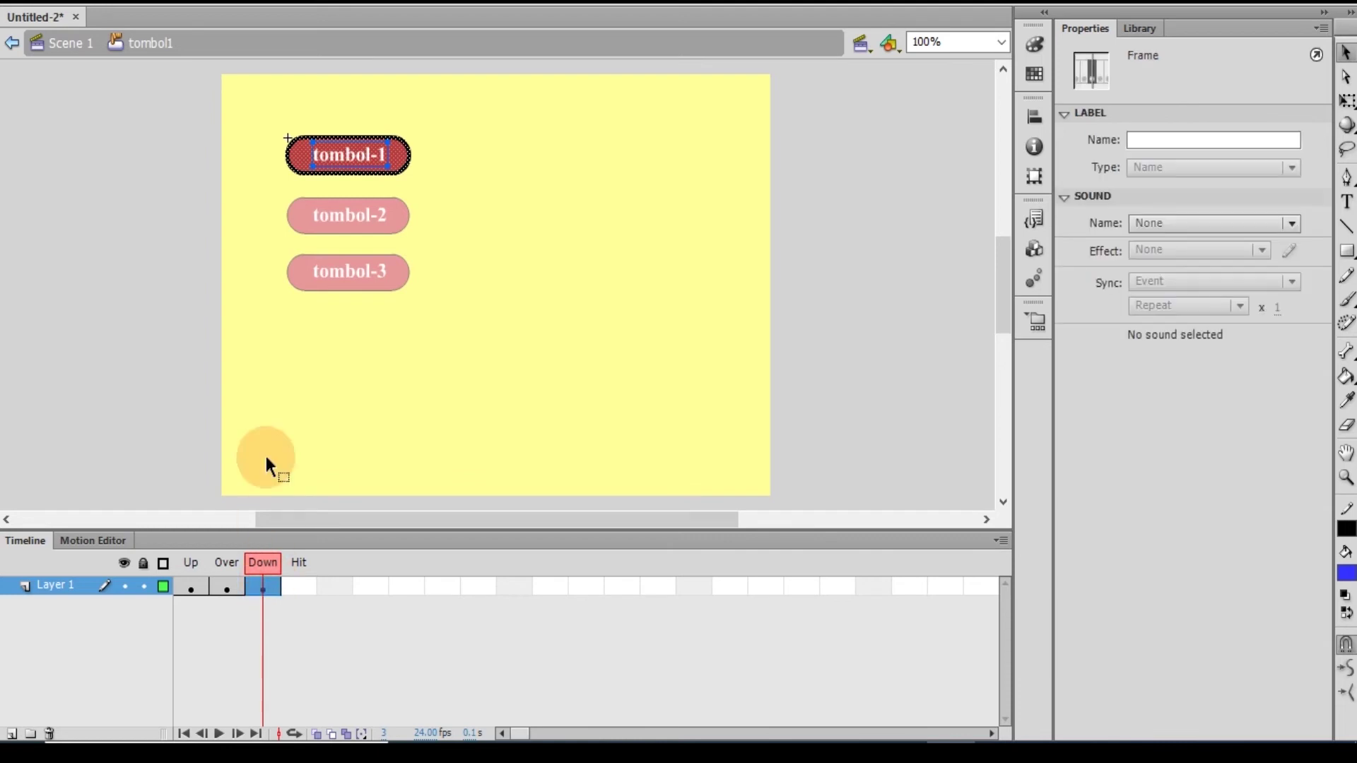
click(295, 151)
click(268, 187)
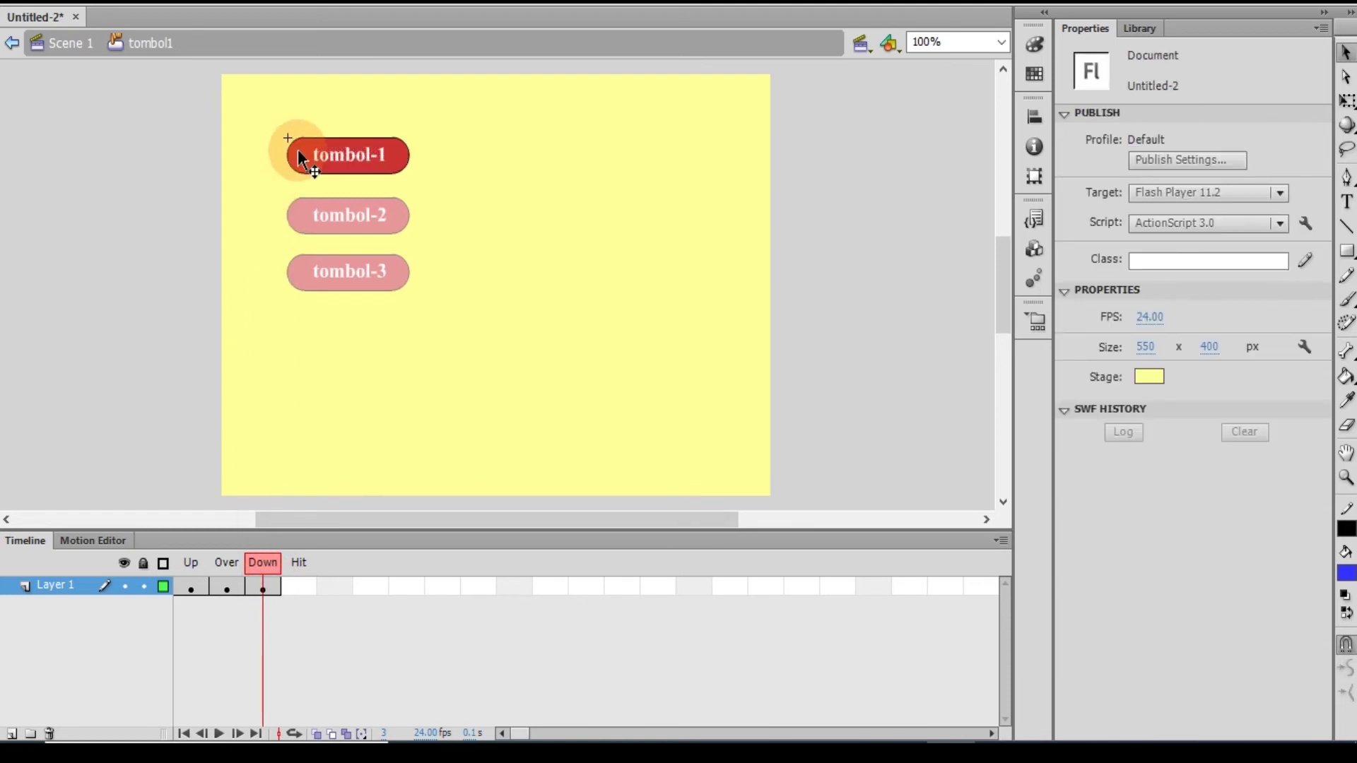
click(298, 157)
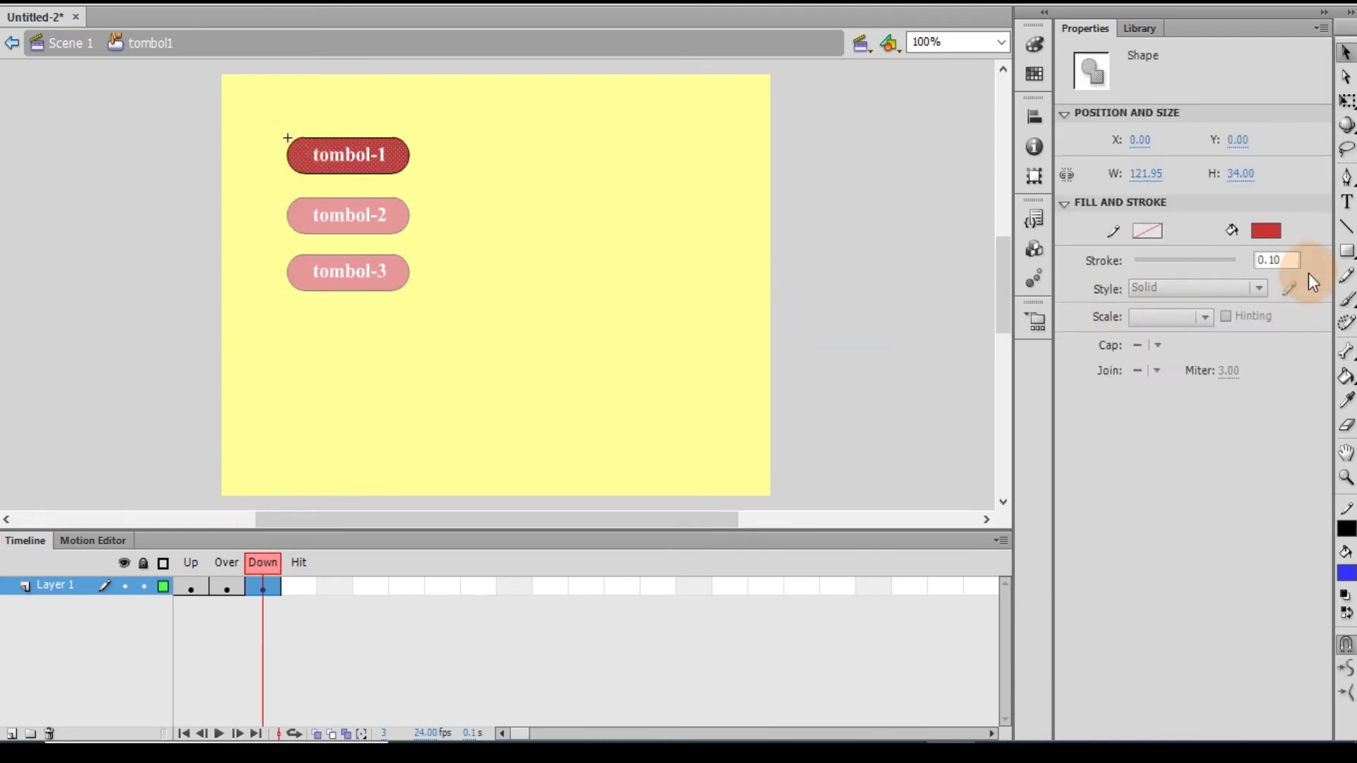
click(1266, 232)
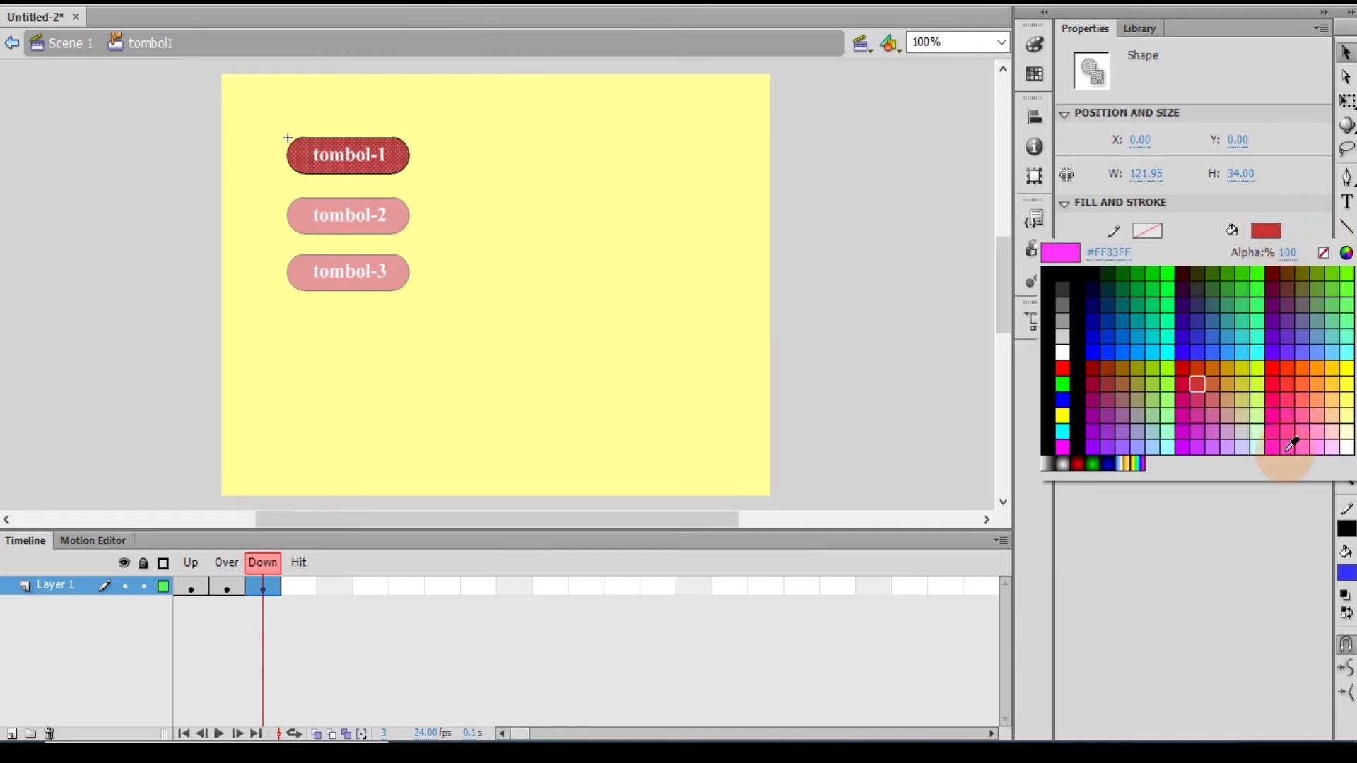
click(1280, 445)
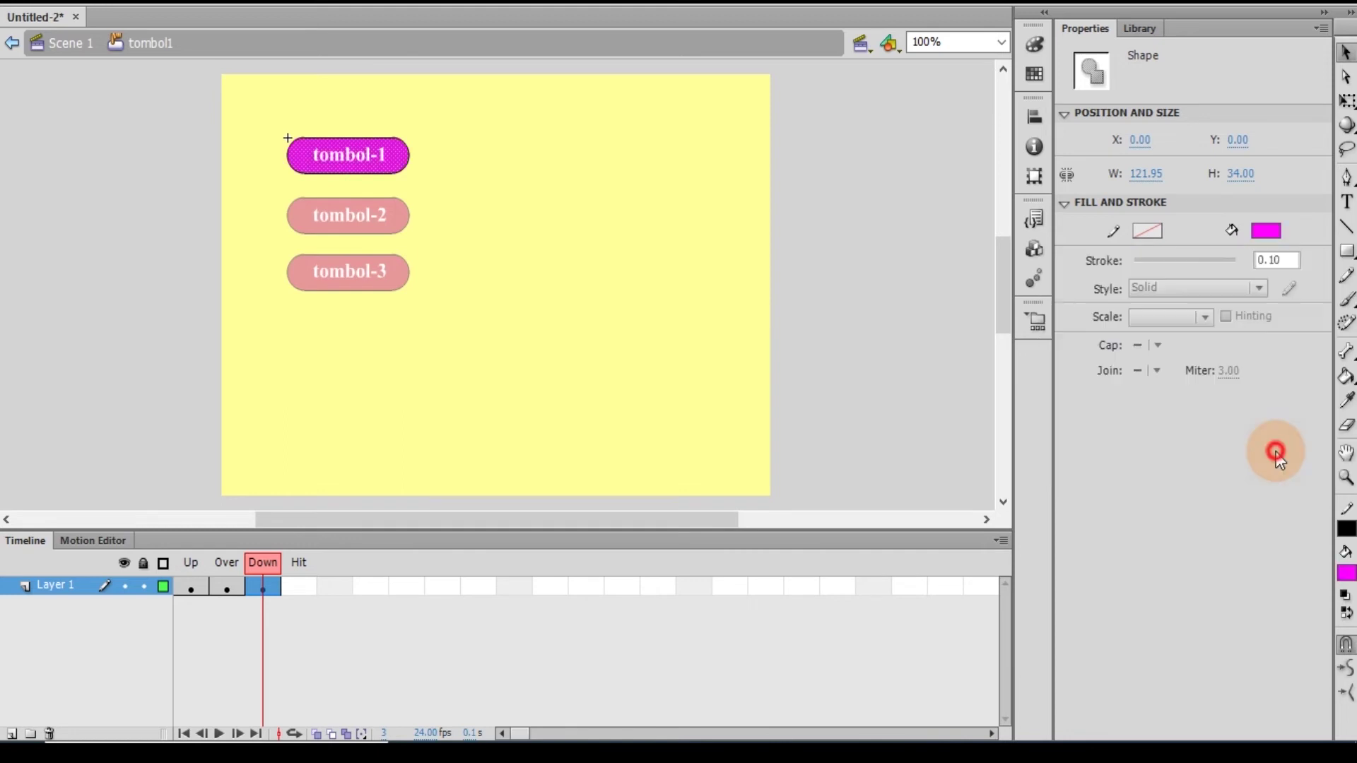
click(737, 239)
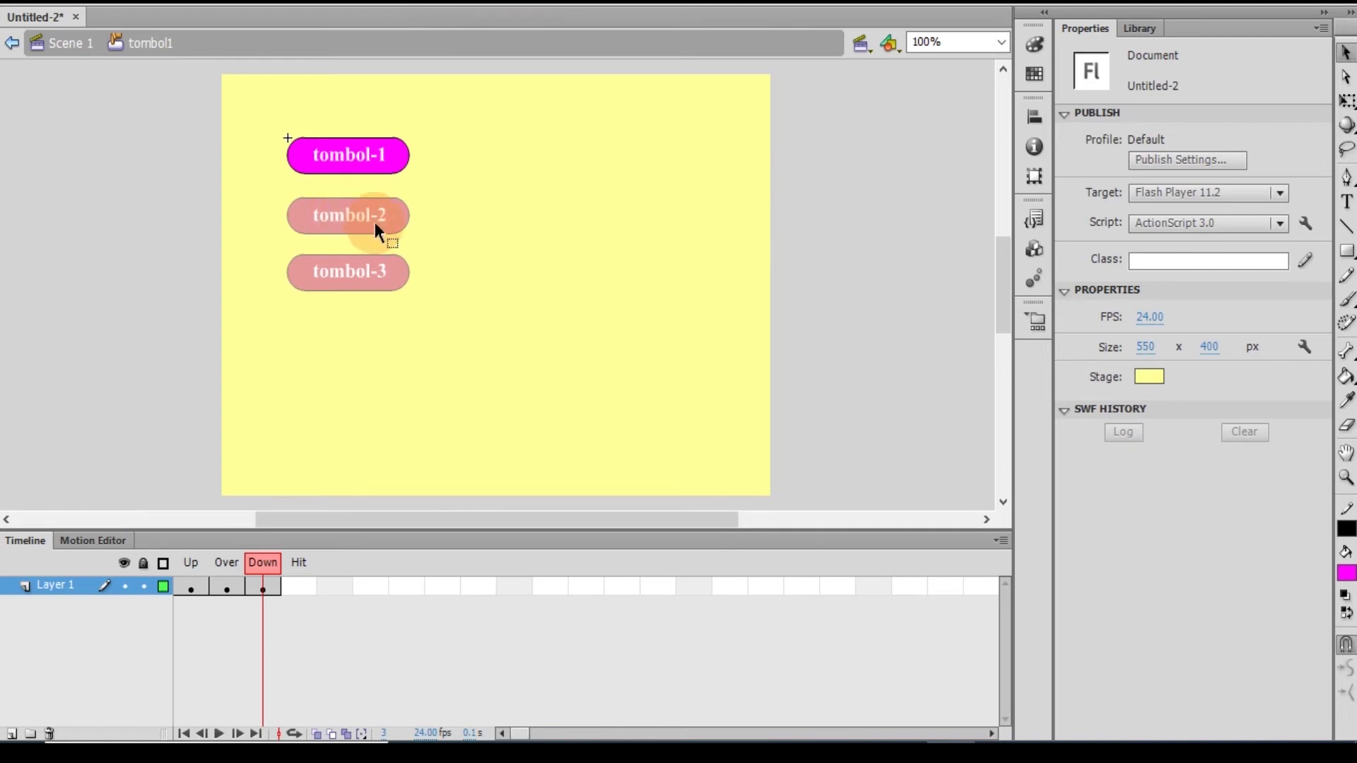
Return to Scene 1 and open the tombol2 button symbol for editing in place.
click(69, 44)
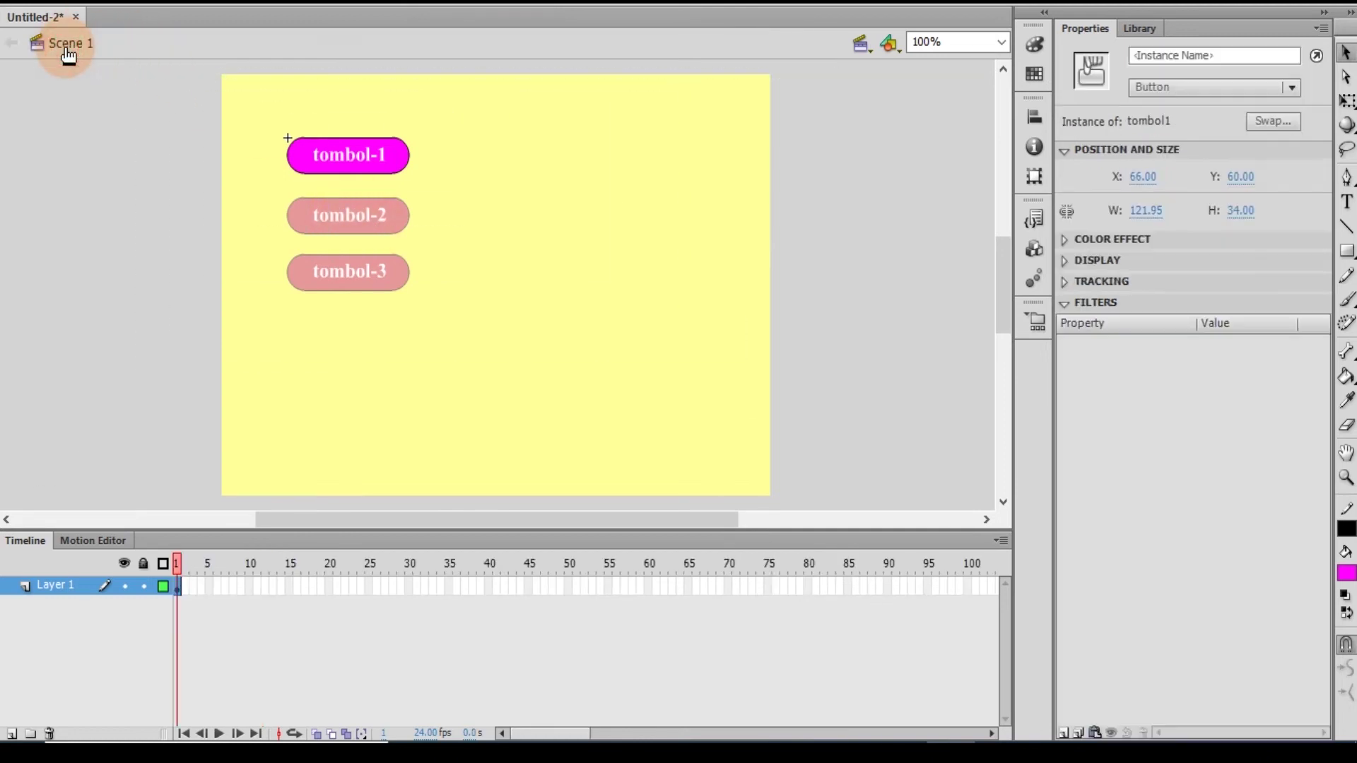
click(303, 226)
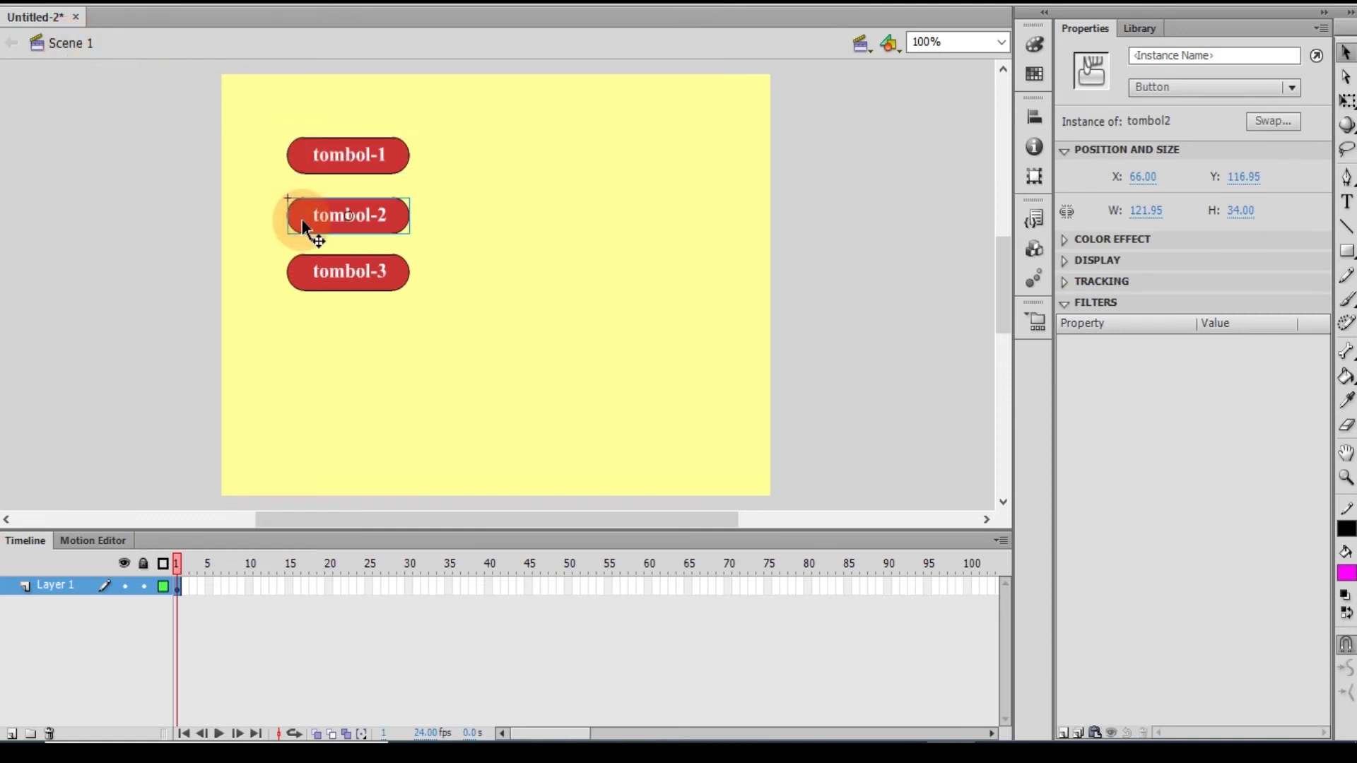
right_click(303, 219)
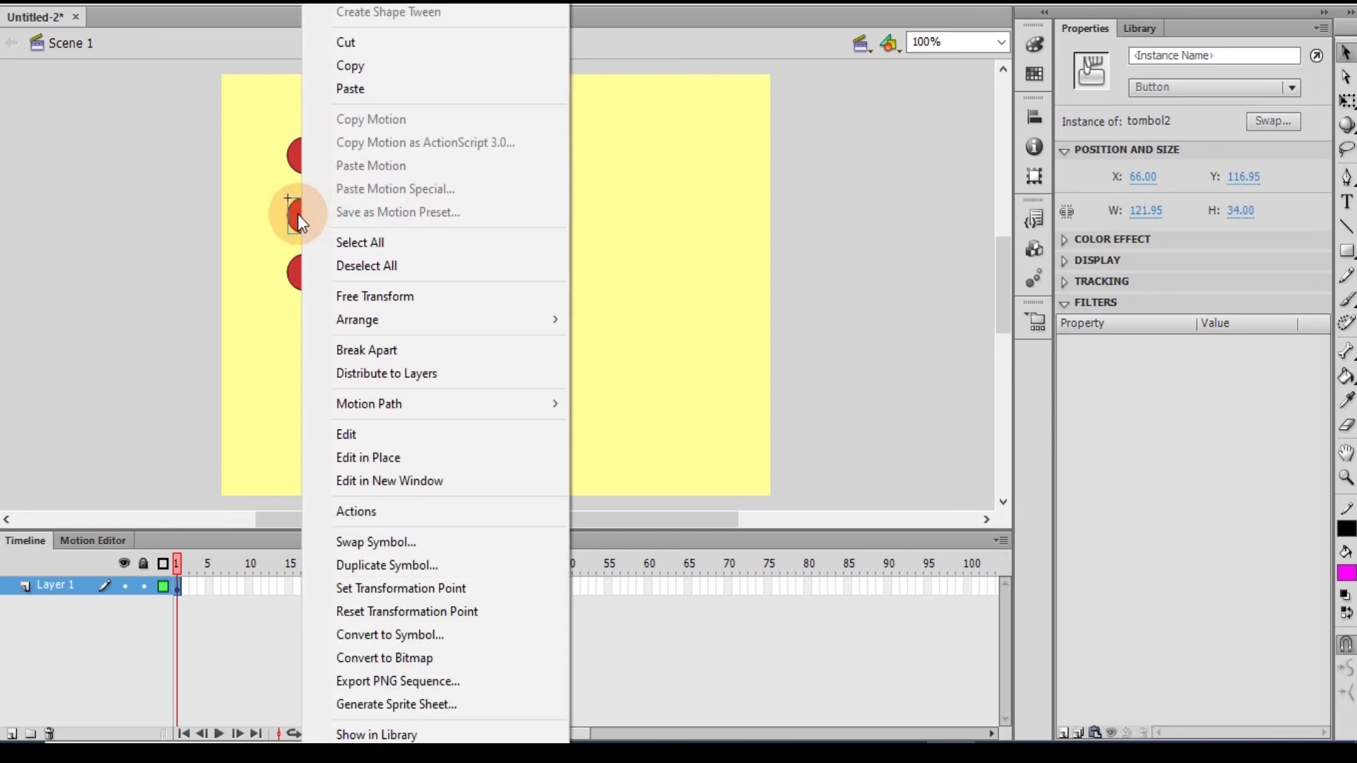
click(299, 220)
double_click(302, 221)
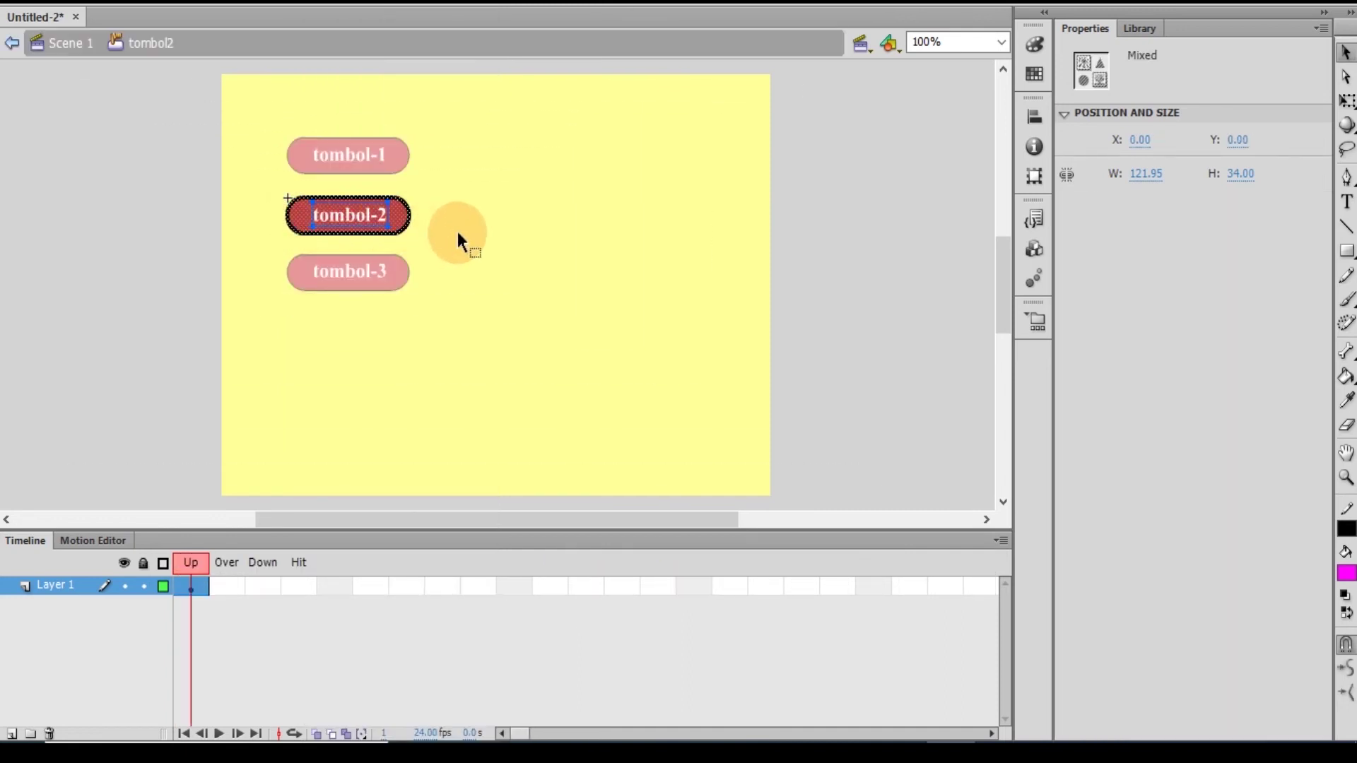
Insert keyframes in the Over and Down frames of the tombol2 button symbol.
click(644, 267)
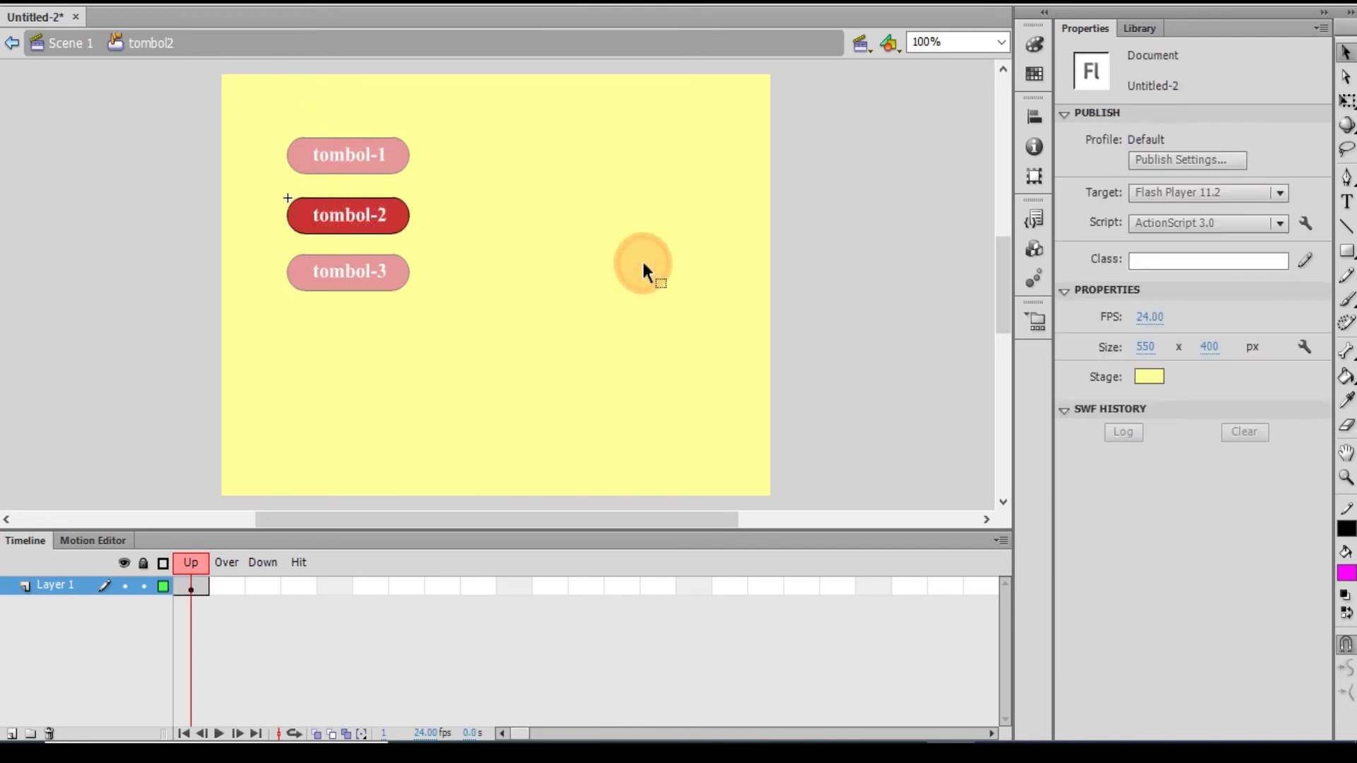
right_click(224, 583)
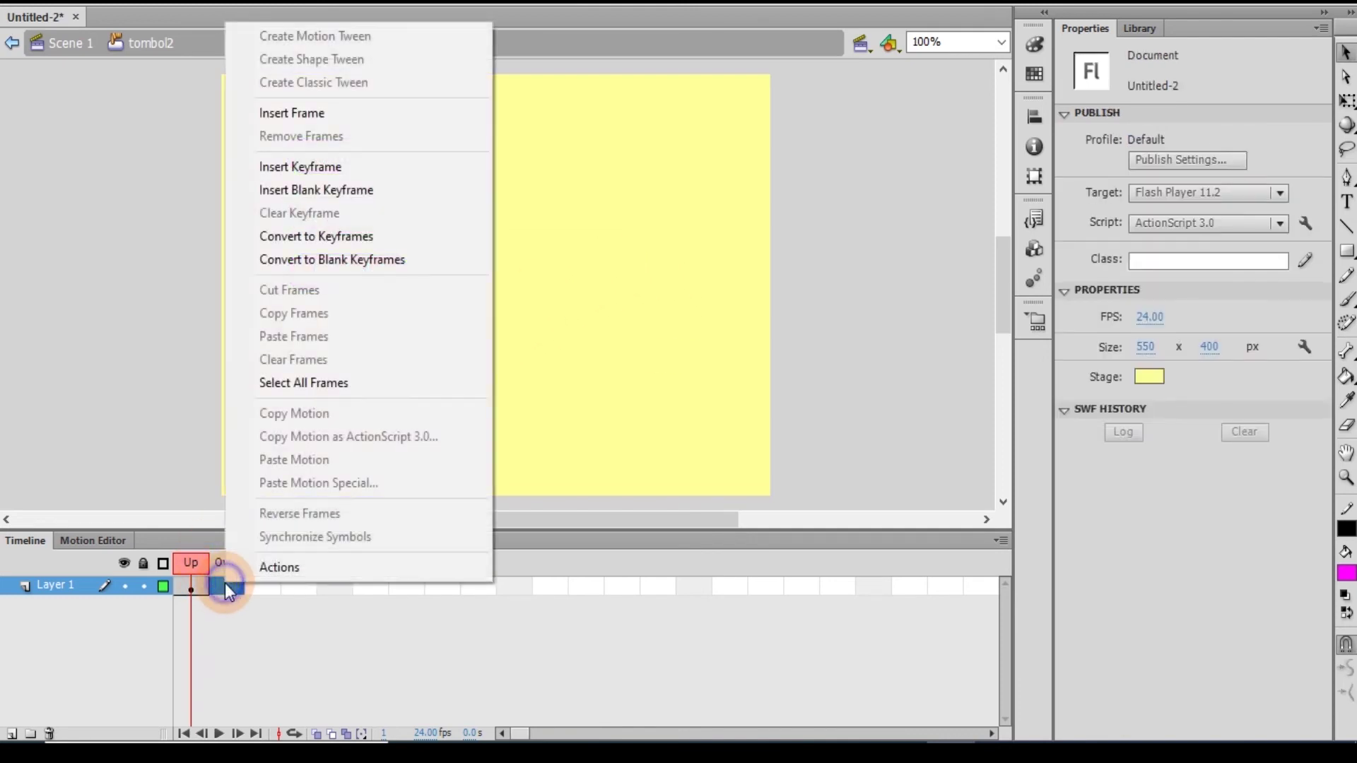
click(322, 166)
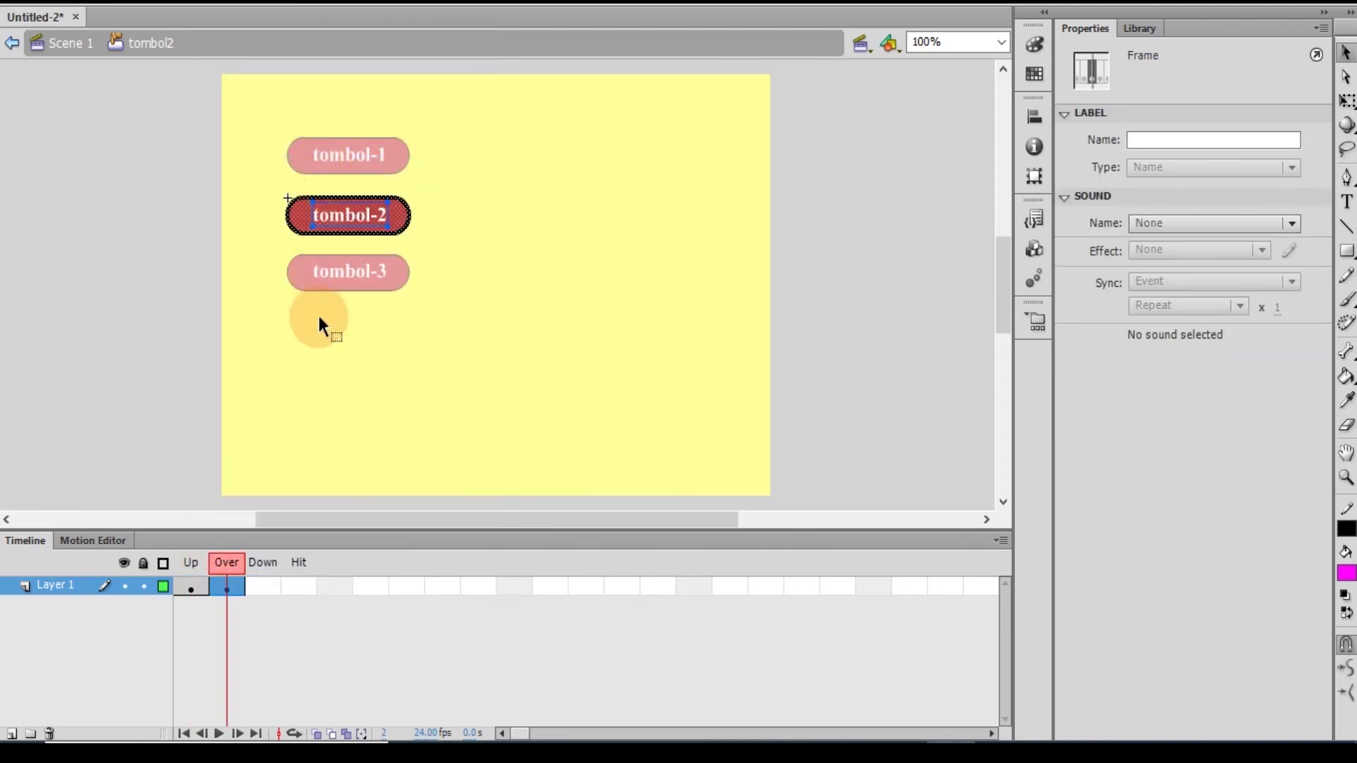
click(263, 588)
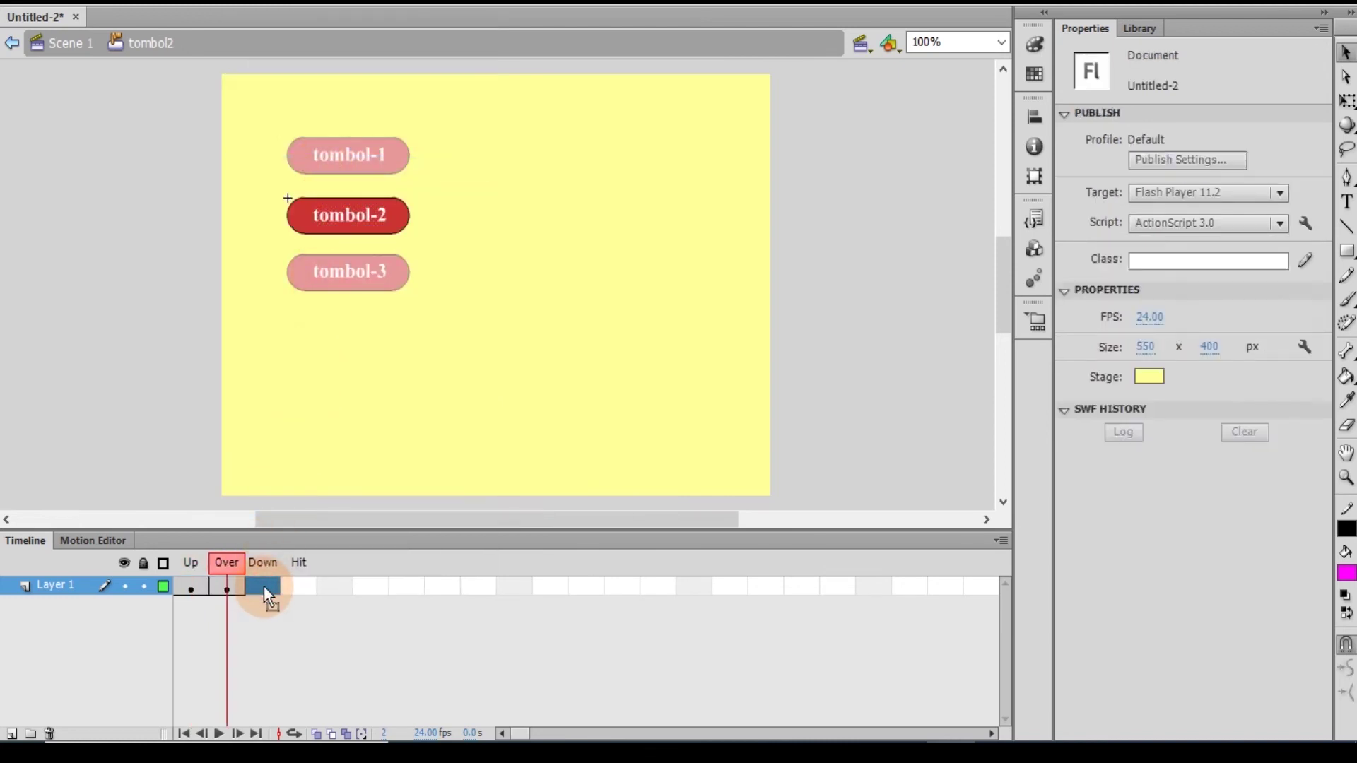
right_click(265, 587)
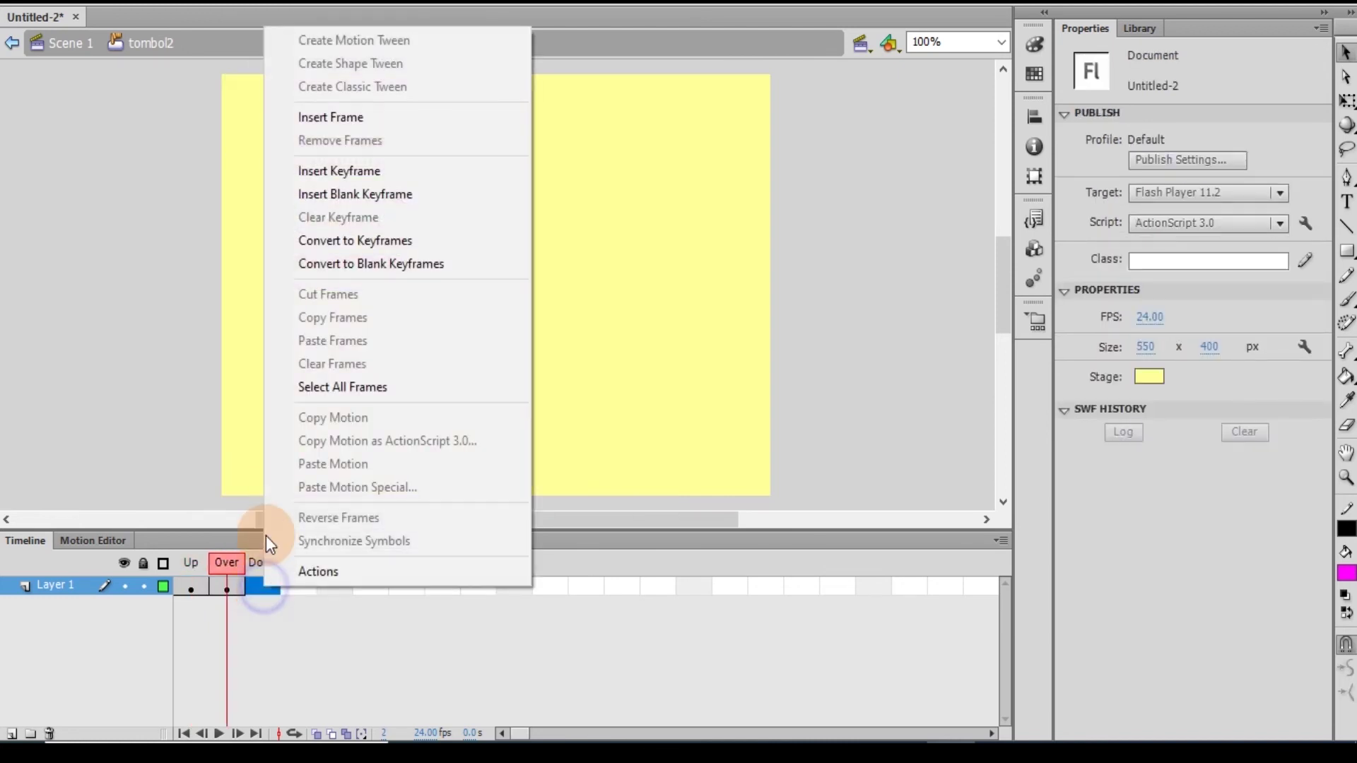
click(339, 173)
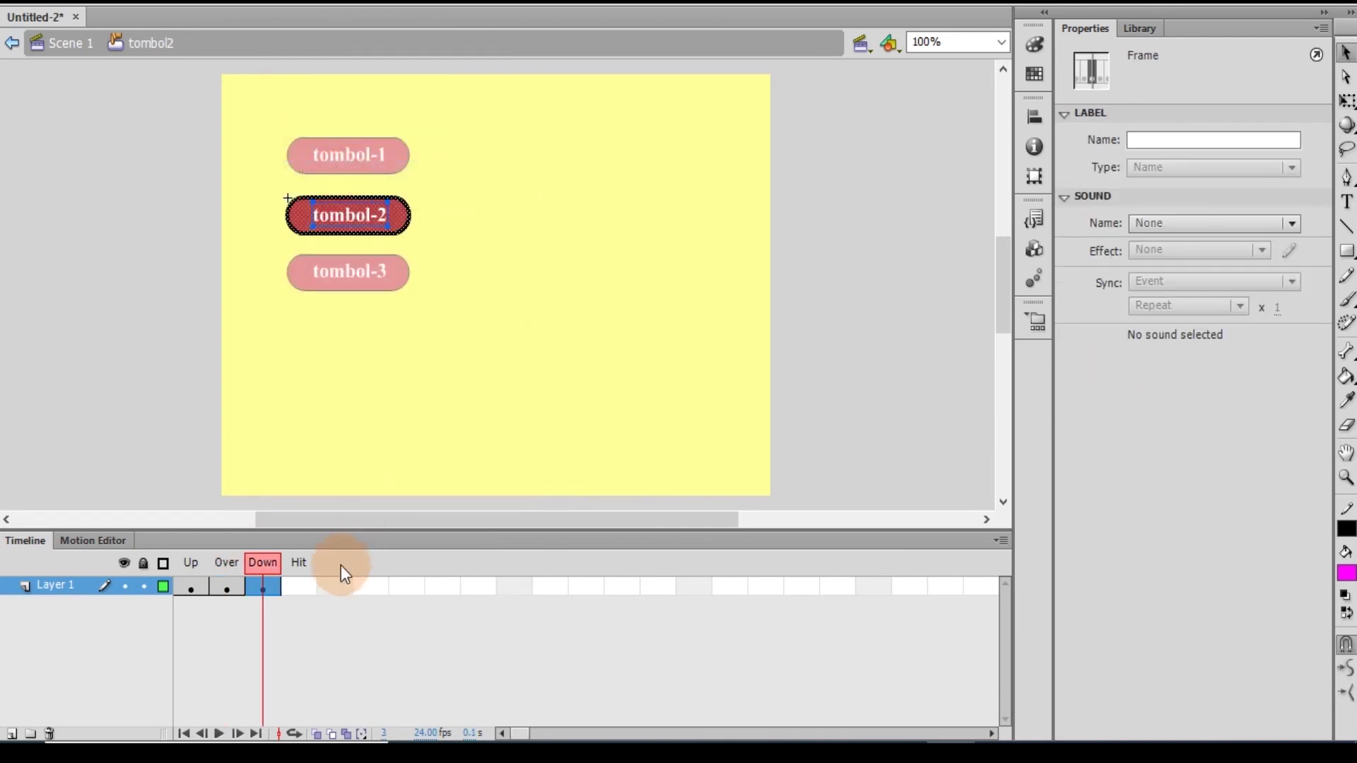
click(436, 391)
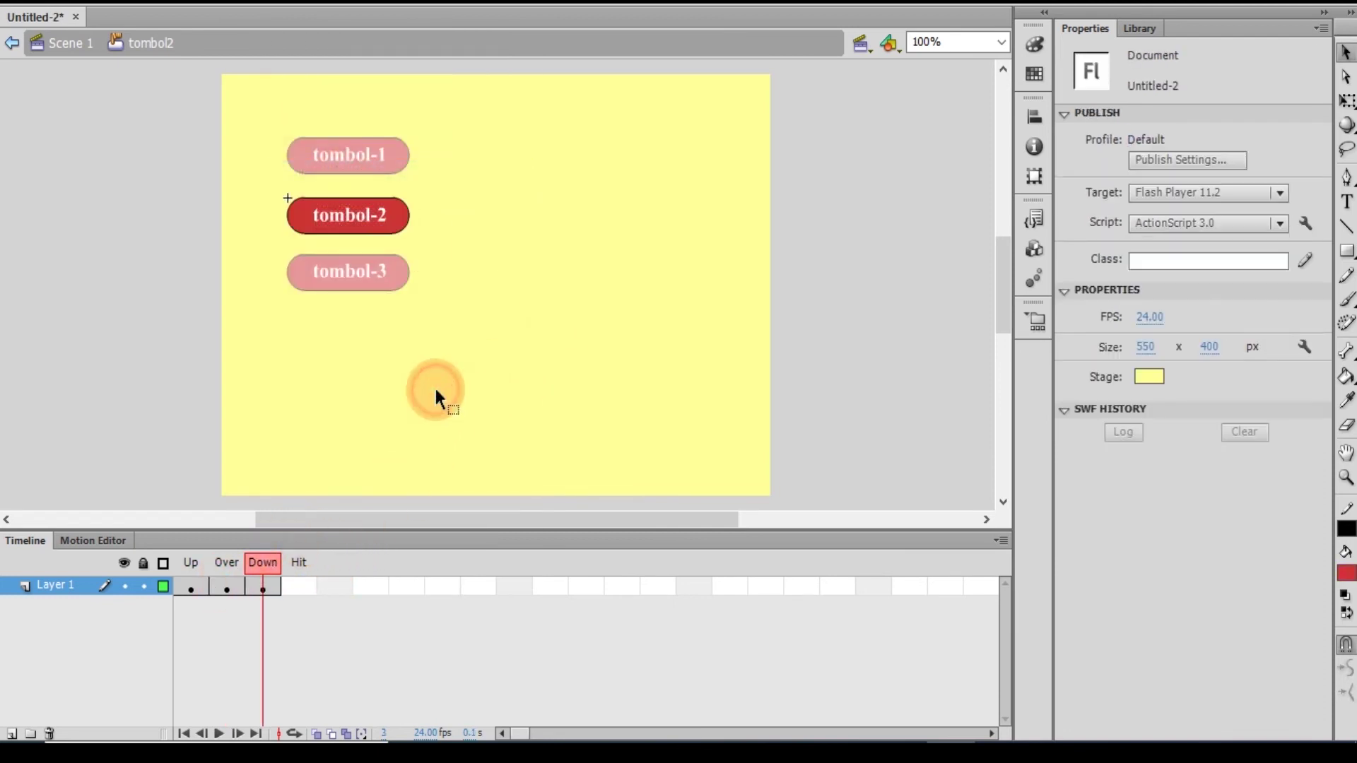
Change the fill of tombol2's rounded rectangle to bright green in the Over frame.
click(230, 585)
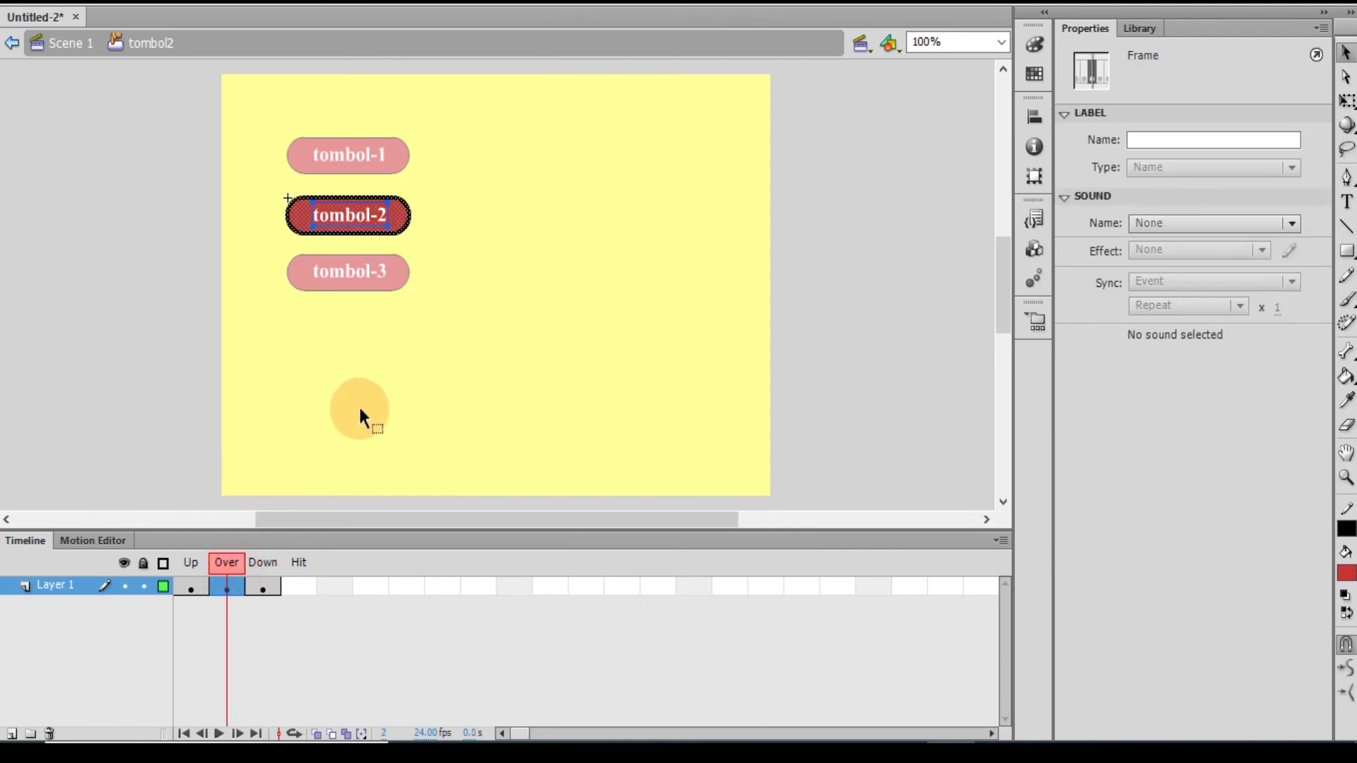
click(459, 268)
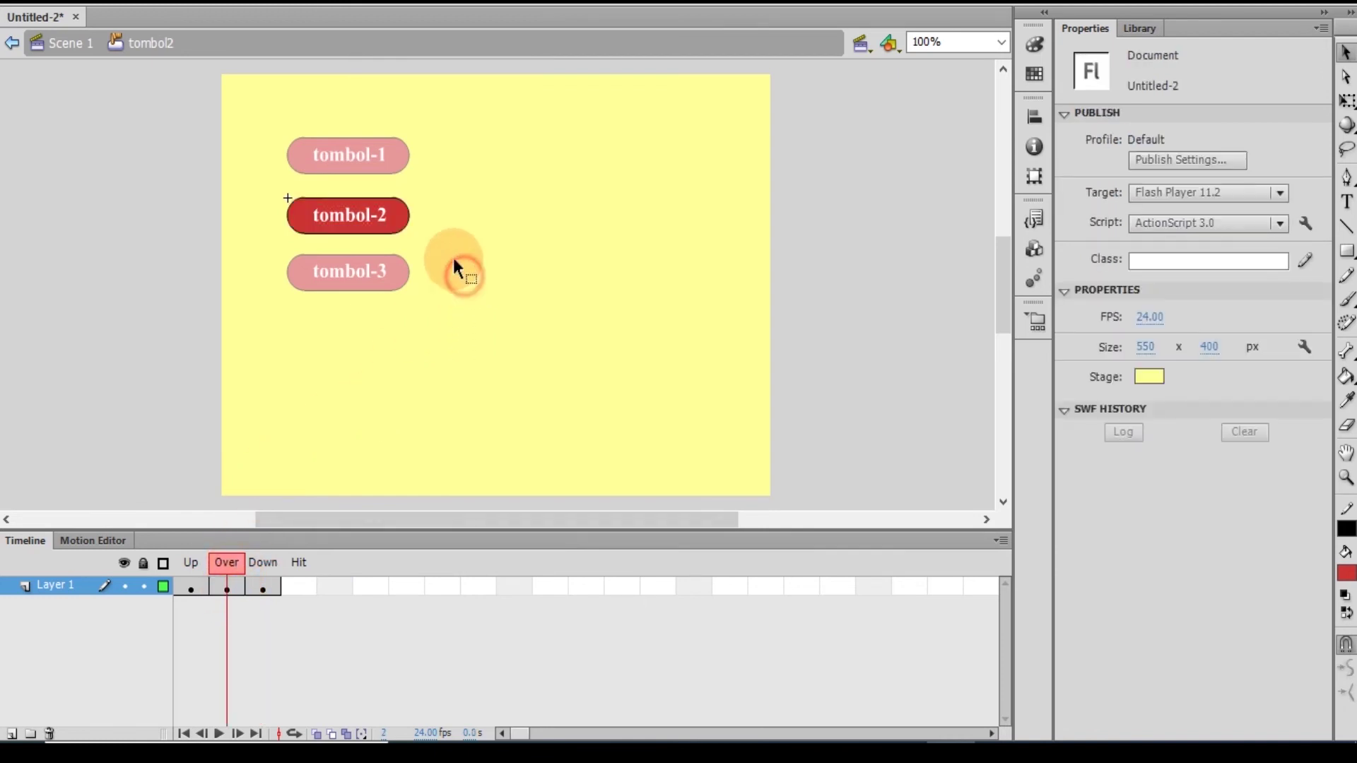
click(397, 216)
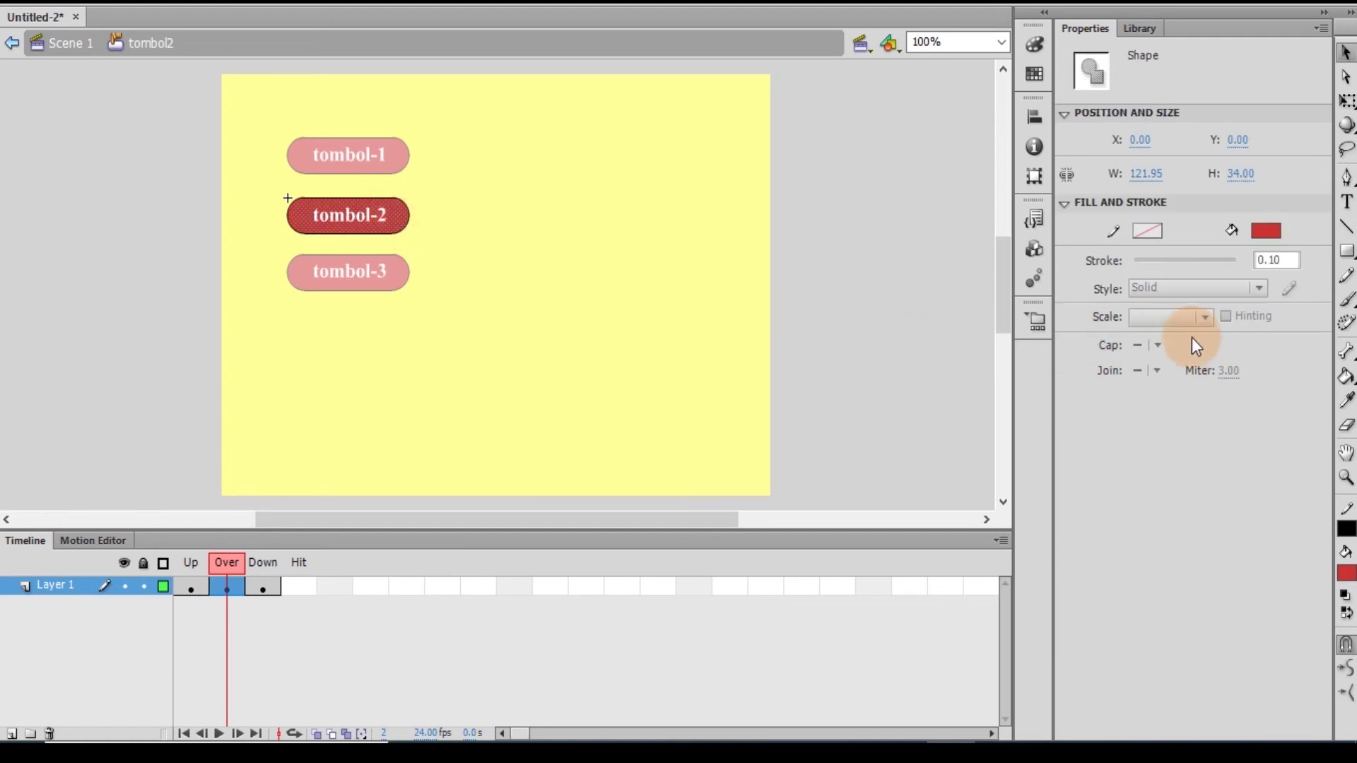
click(1263, 233)
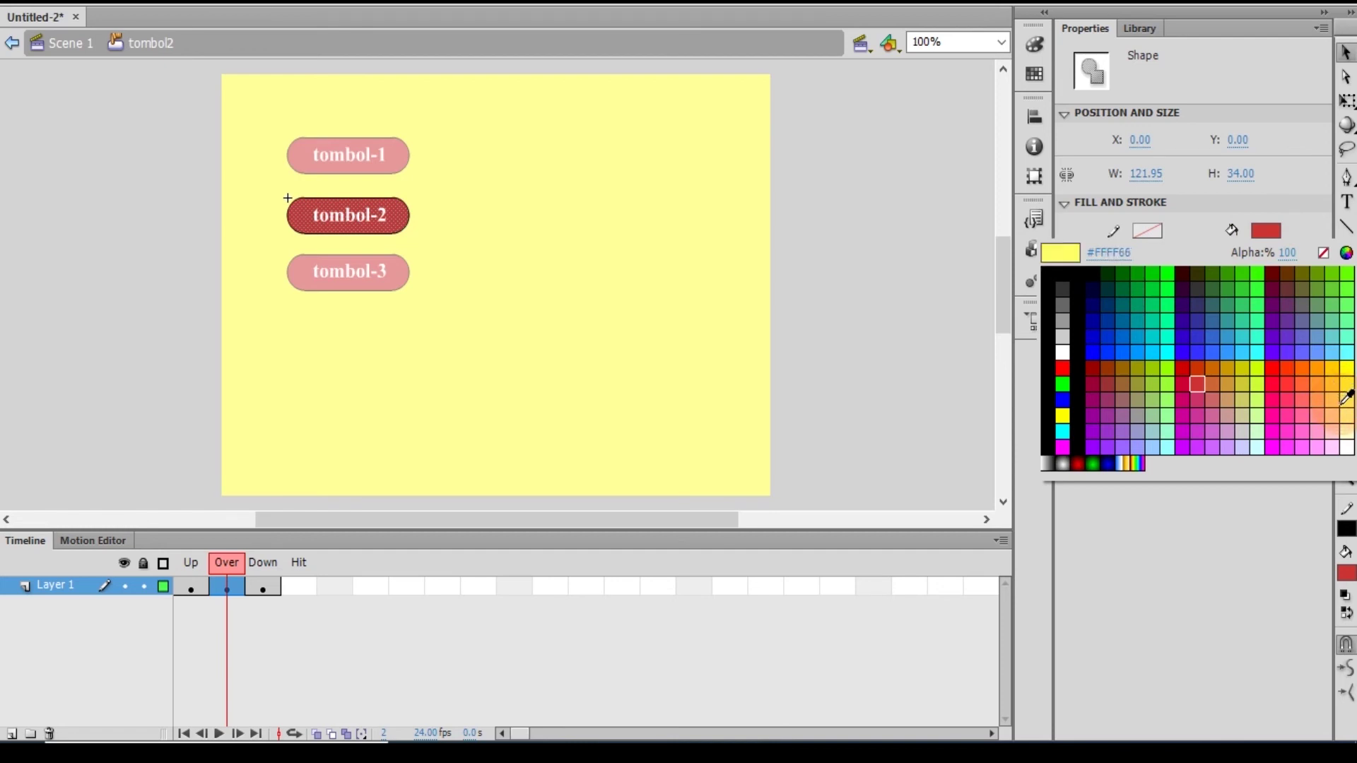
click(1348, 284)
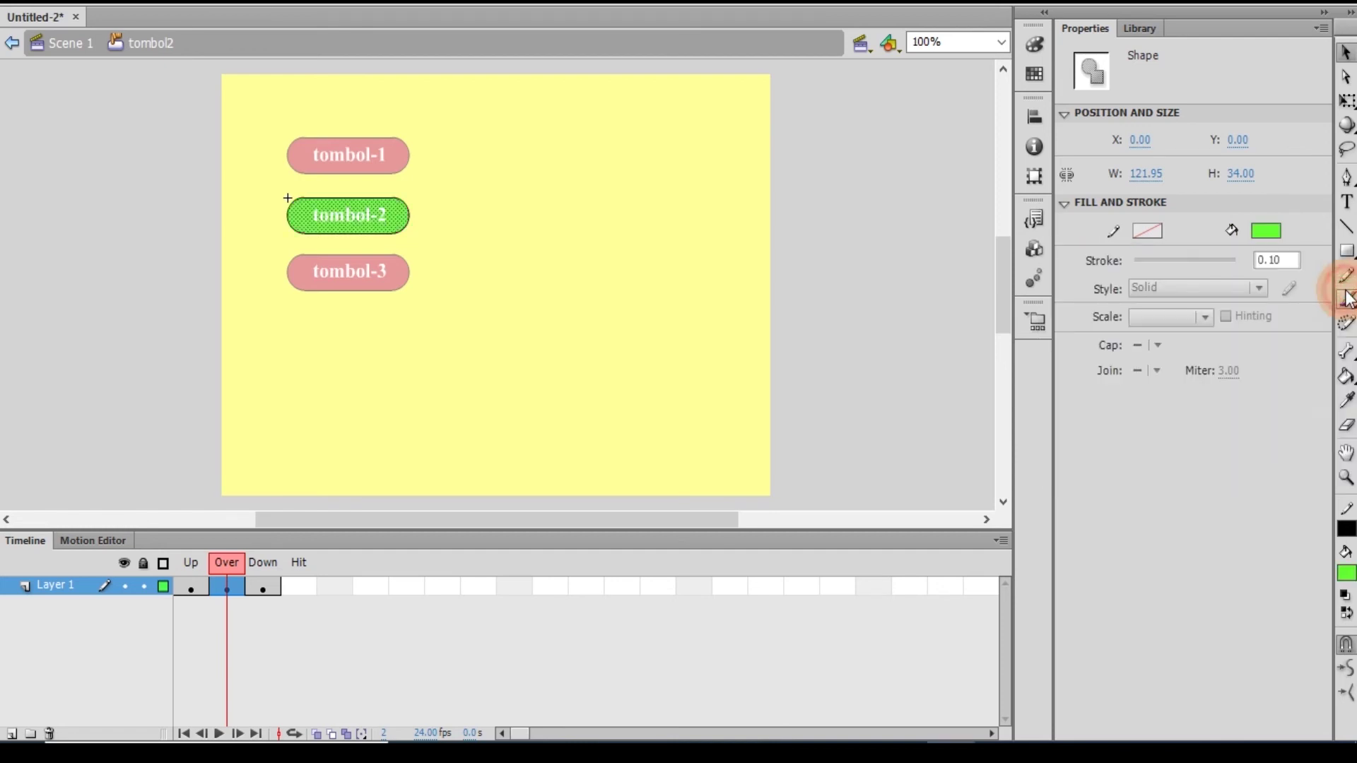
Change the fill of tombol2's rounded rectangle to the blue-to-black radial gradient in the Down frame.
click(265, 585)
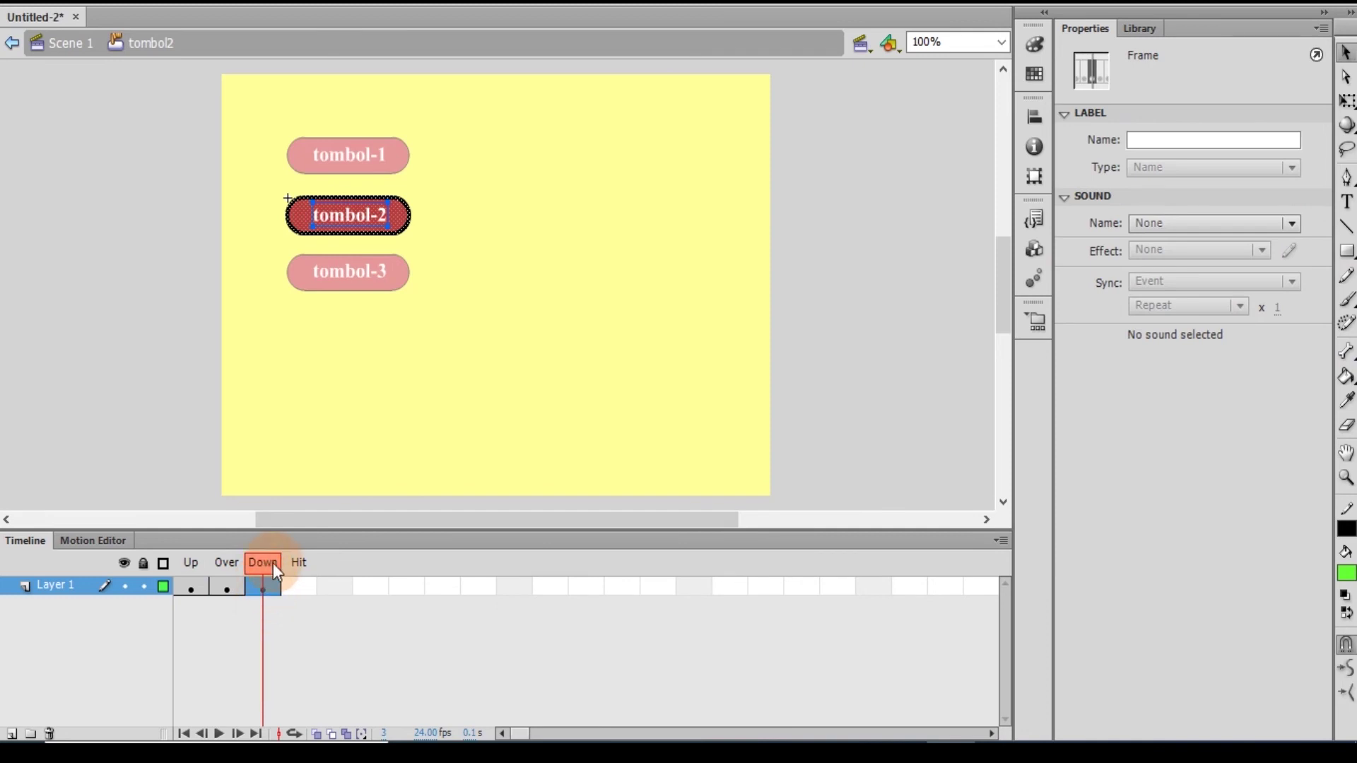
click(425, 422)
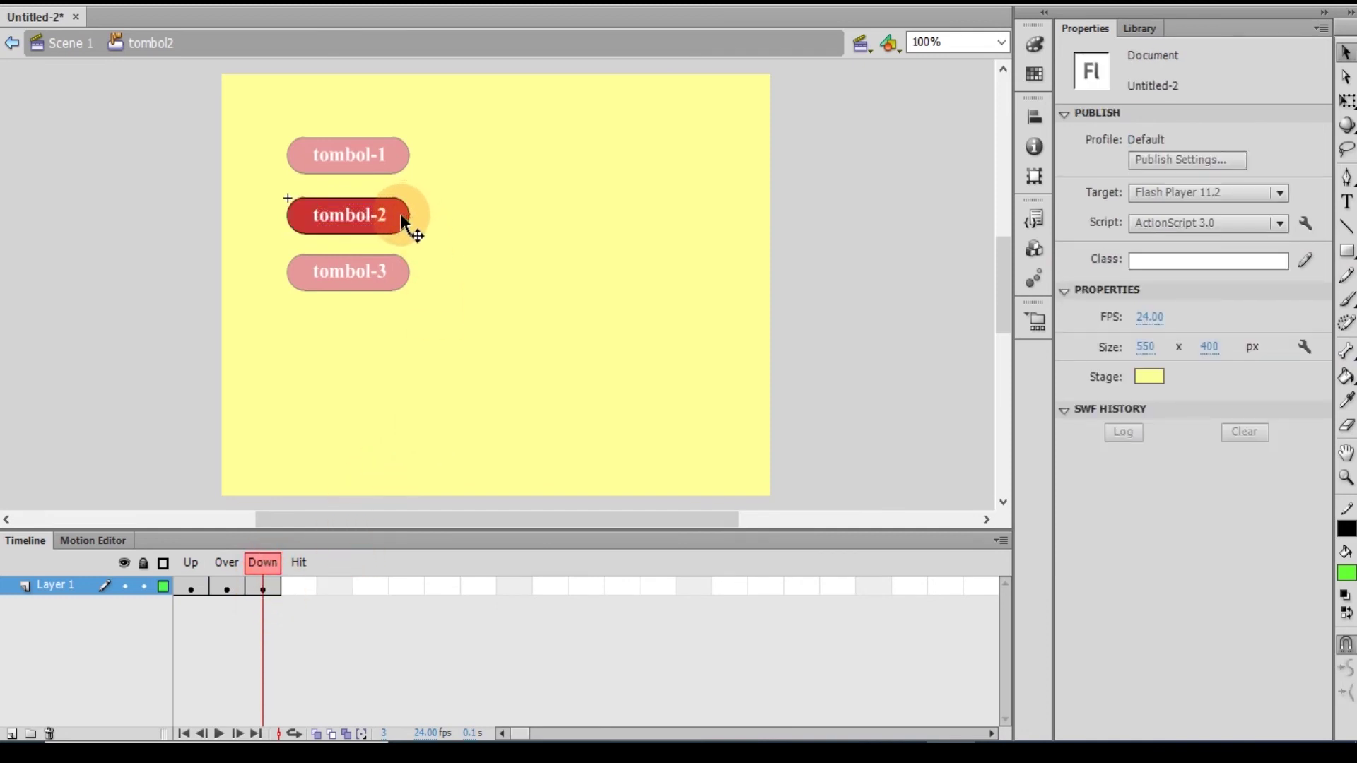
click(402, 218)
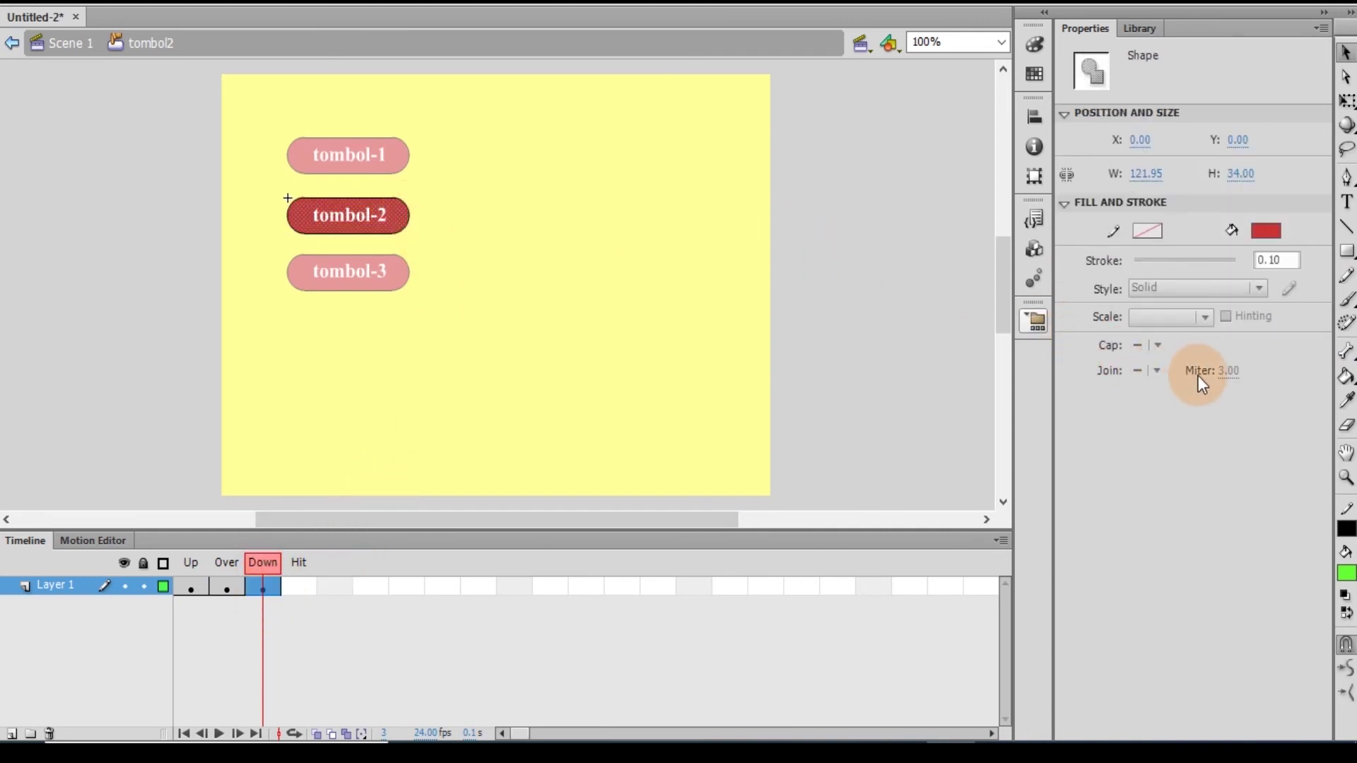
click(1266, 232)
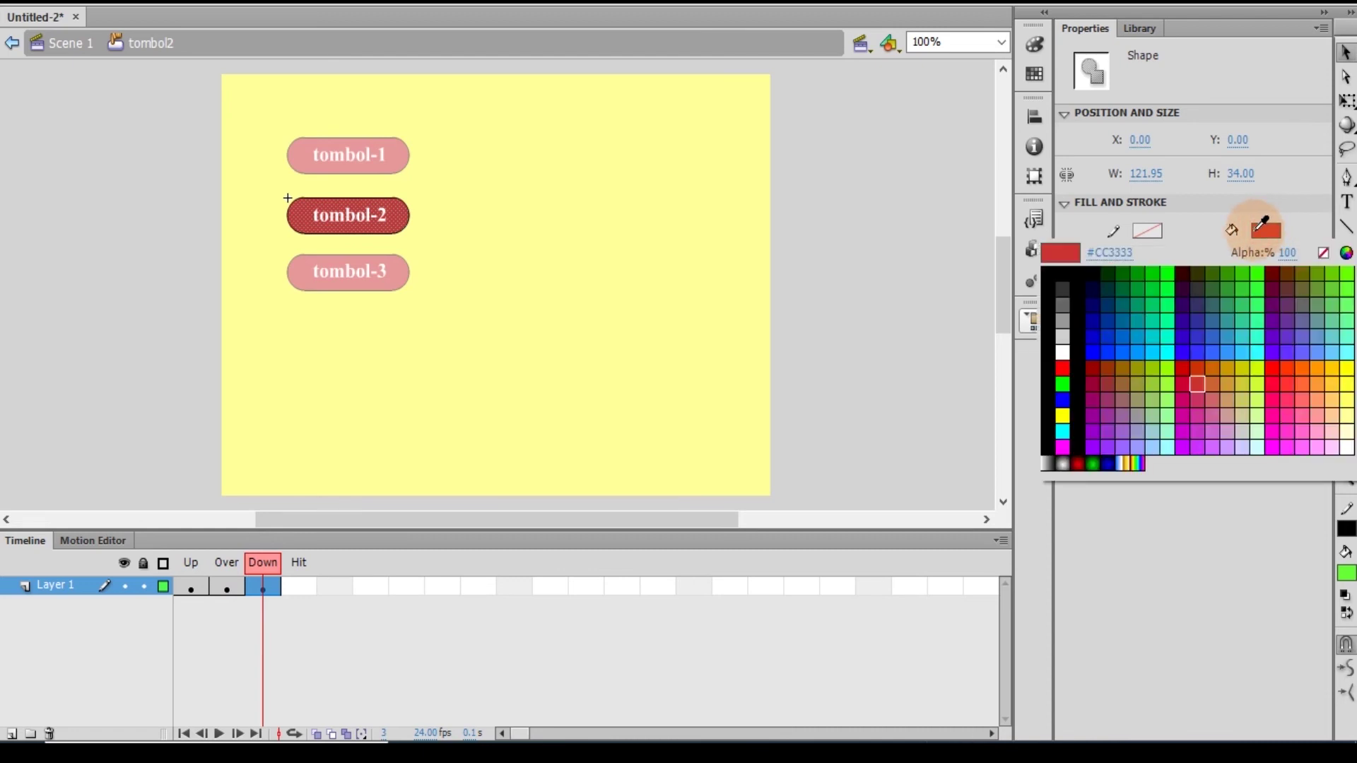
click(1111, 465)
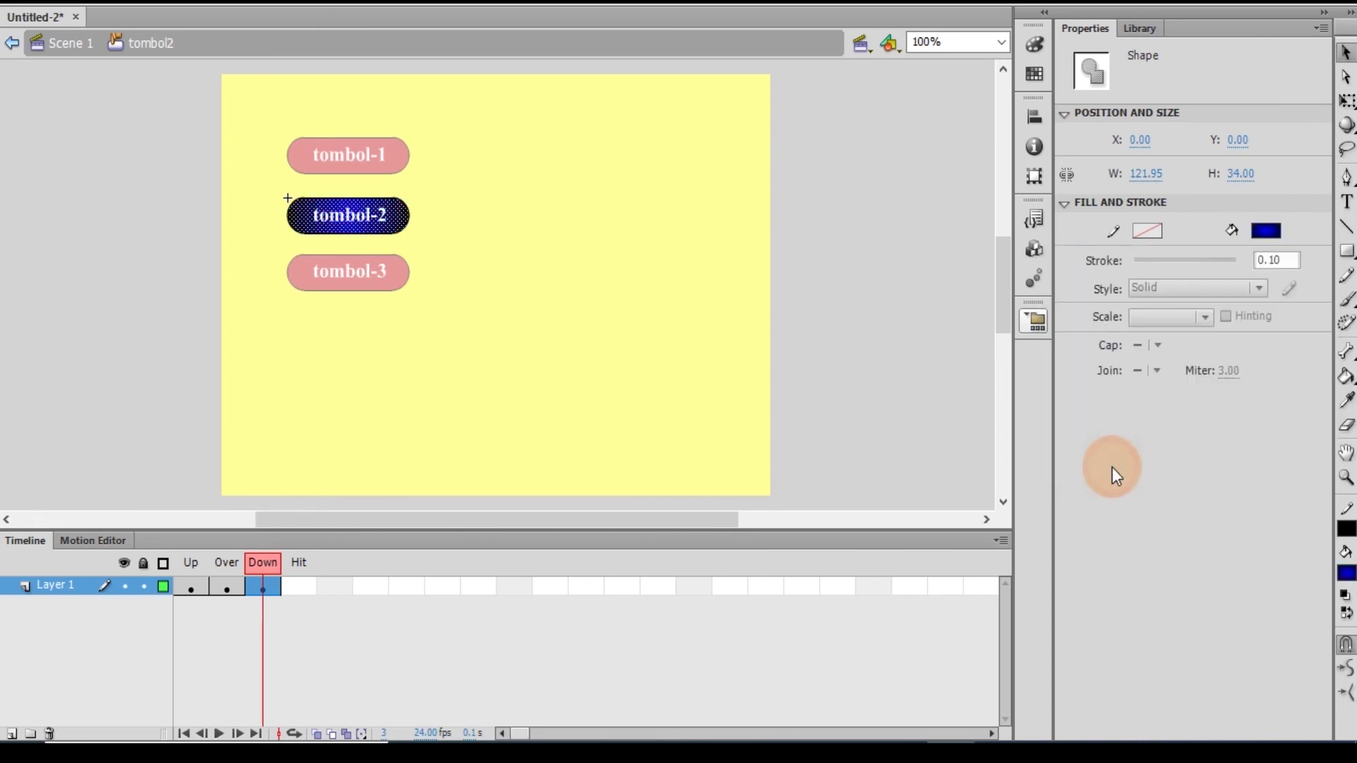
click(680, 286)
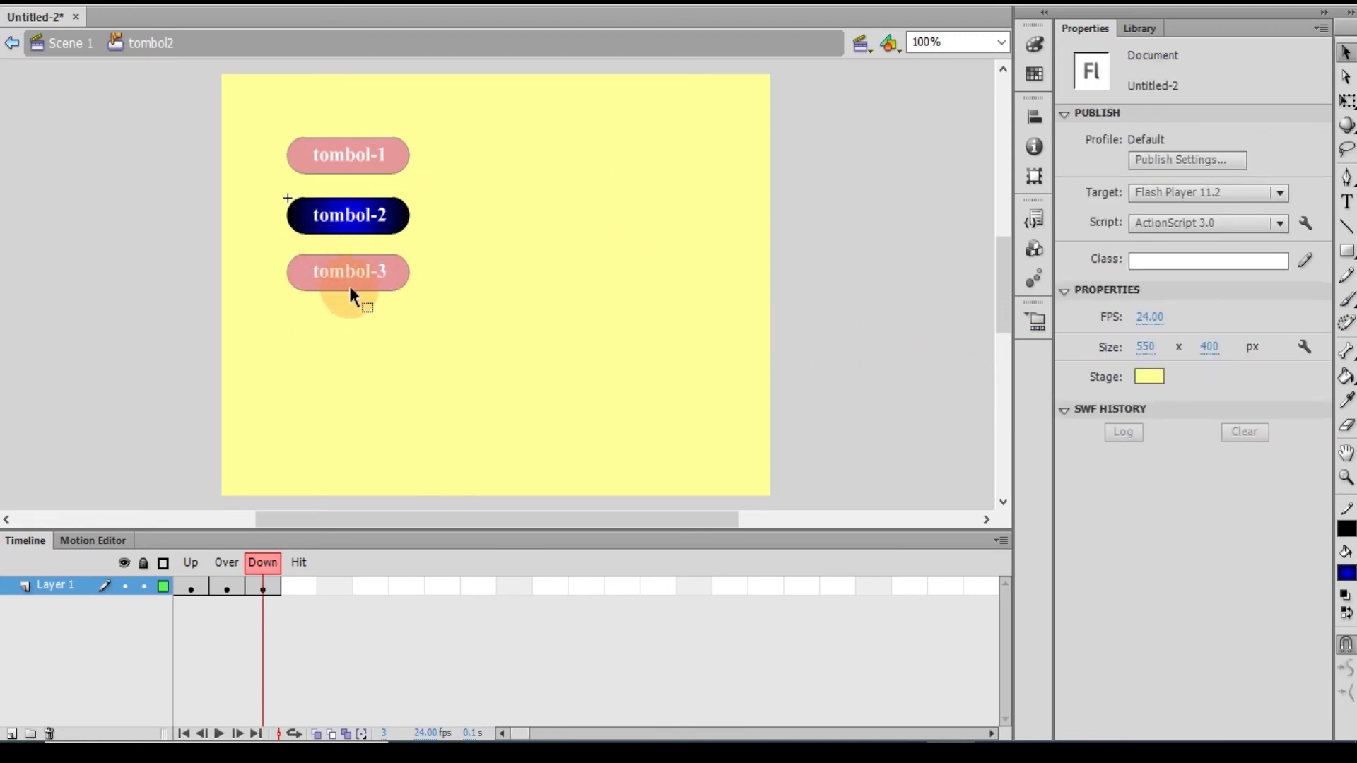
Return to Scene 1, open the tombol3 button symbol in place and insert keyframes in its Over and Down frames.
click(62, 46)
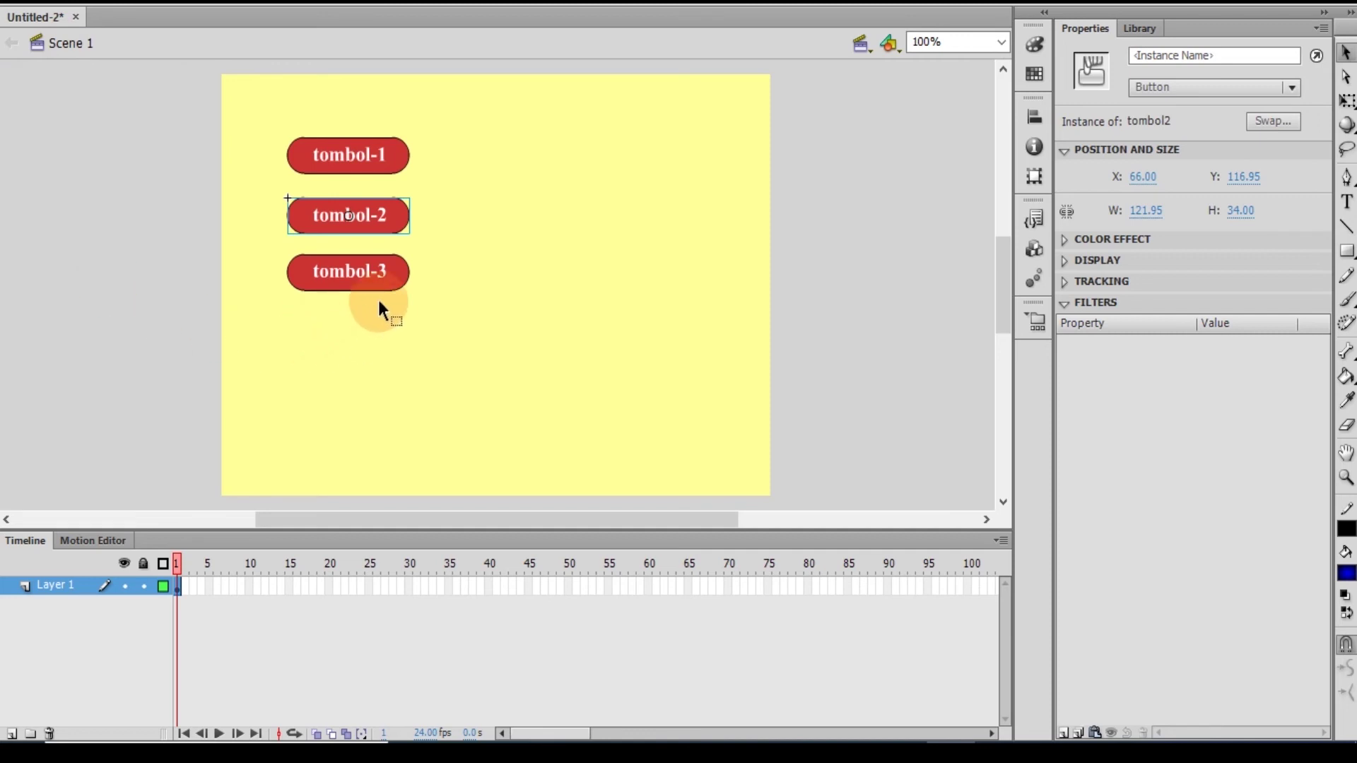
double_click(306, 273)
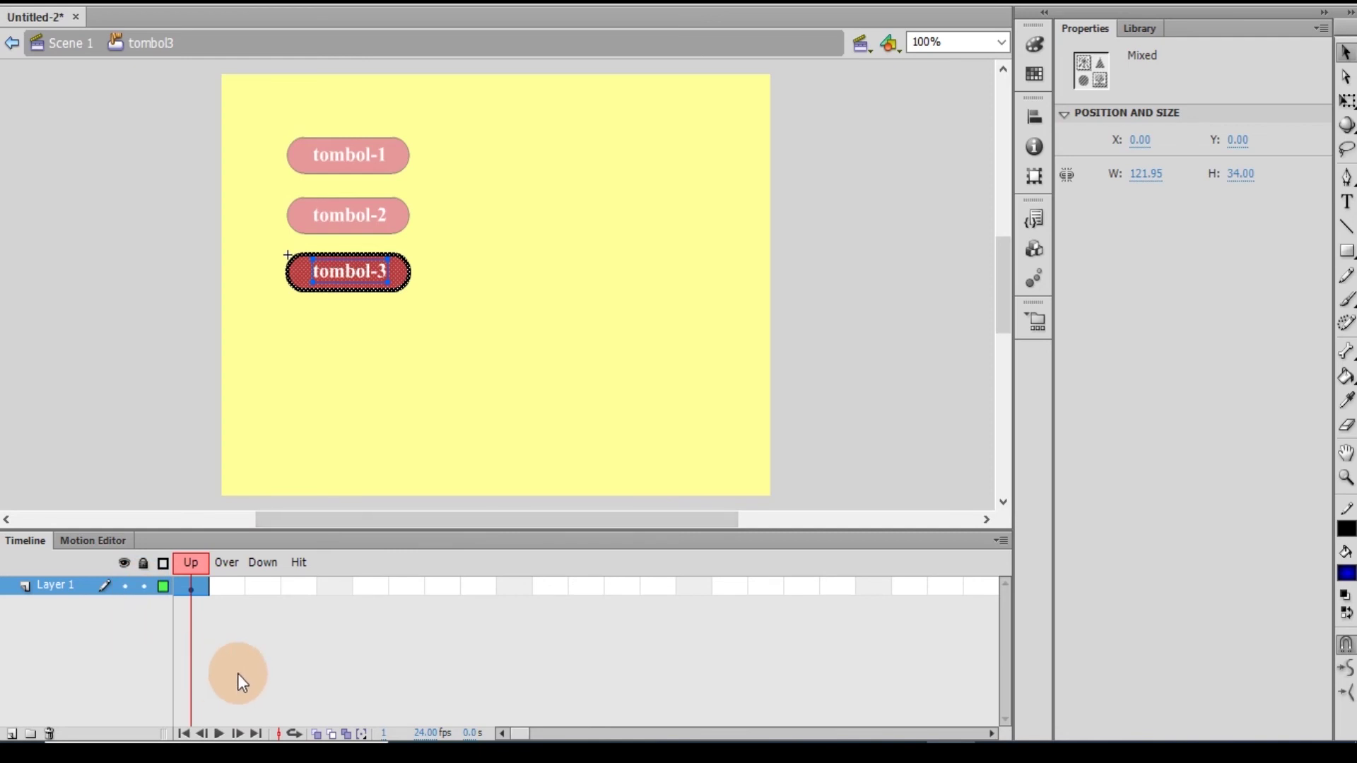
click(231, 584)
right_click(230, 584)
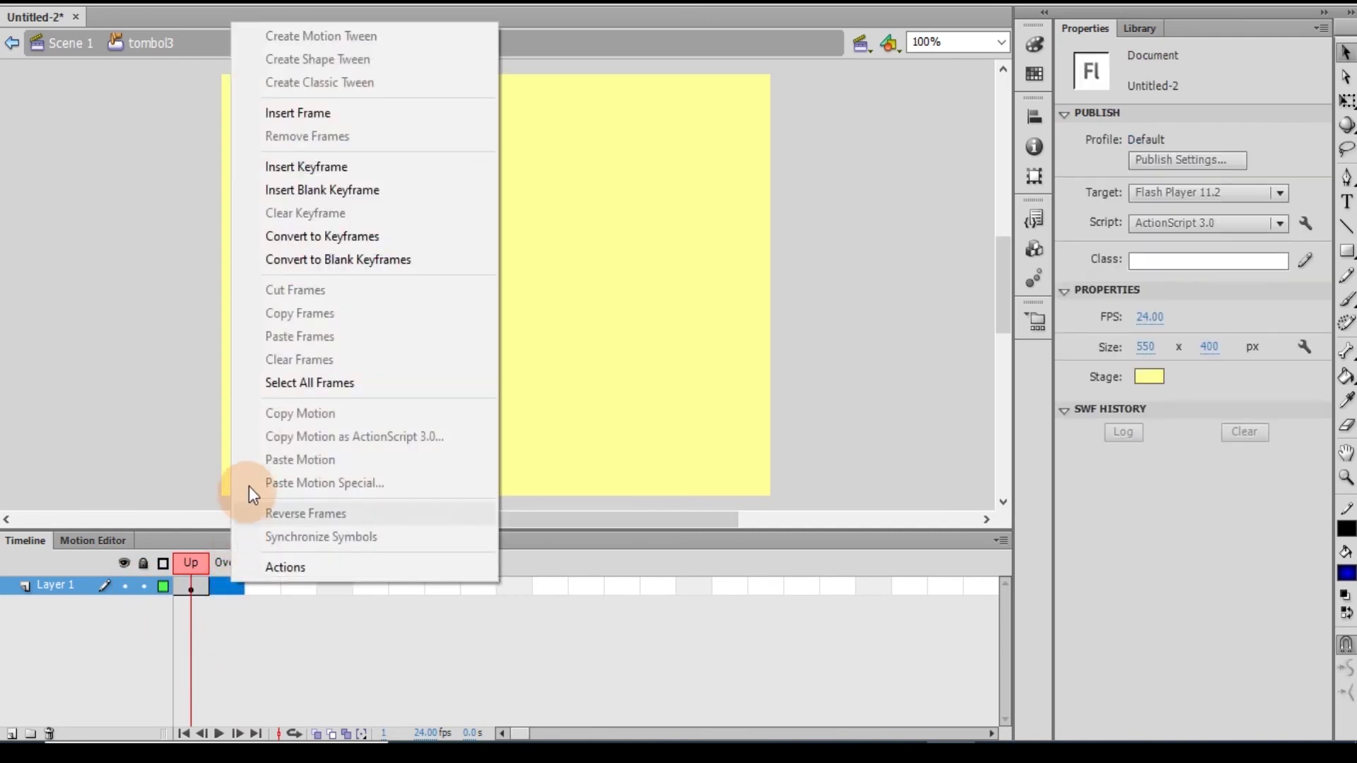
click(330, 165)
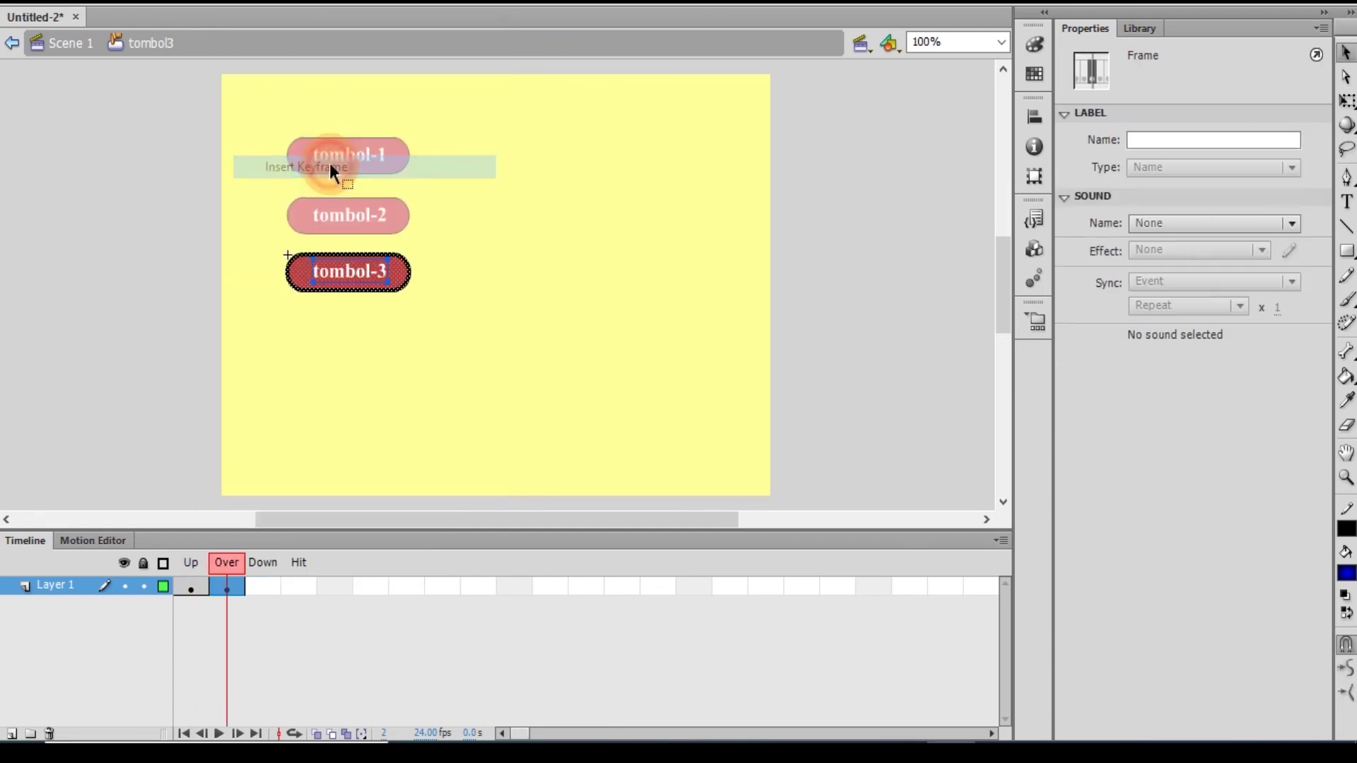
click(258, 585)
right_click(258, 586)
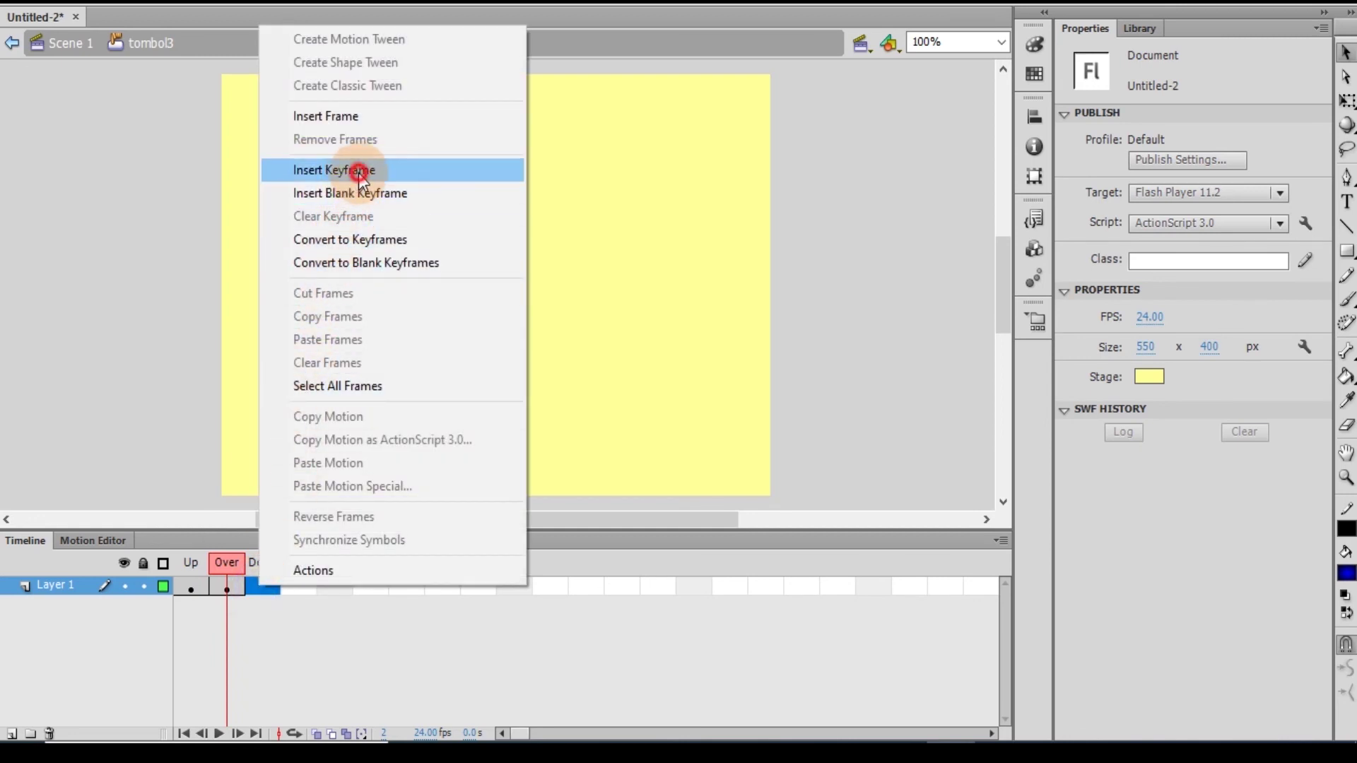
click(358, 172)
Fill tombol3's rounded rectangle with the blue, white and gold linear gradient in the Over frame.
click(236, 585)
click(290, 432)
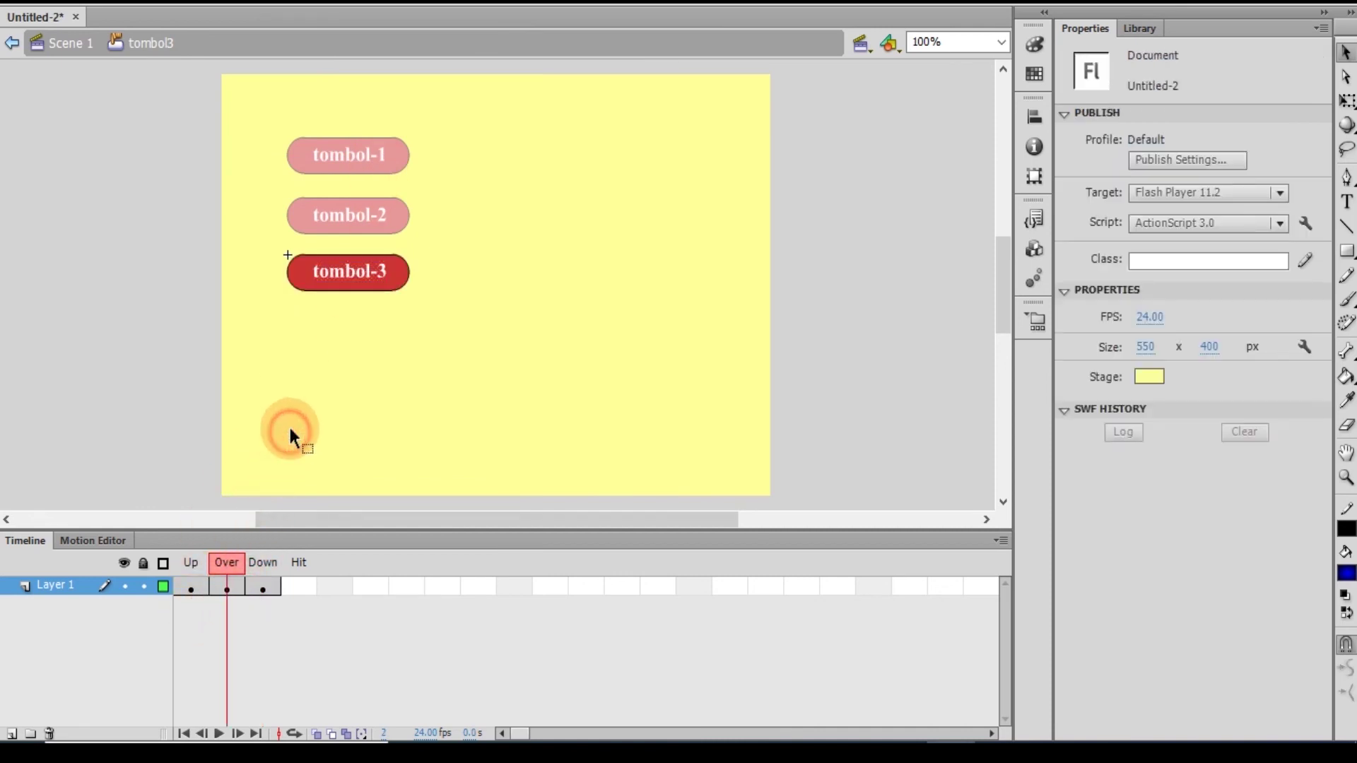
click(300, 278)
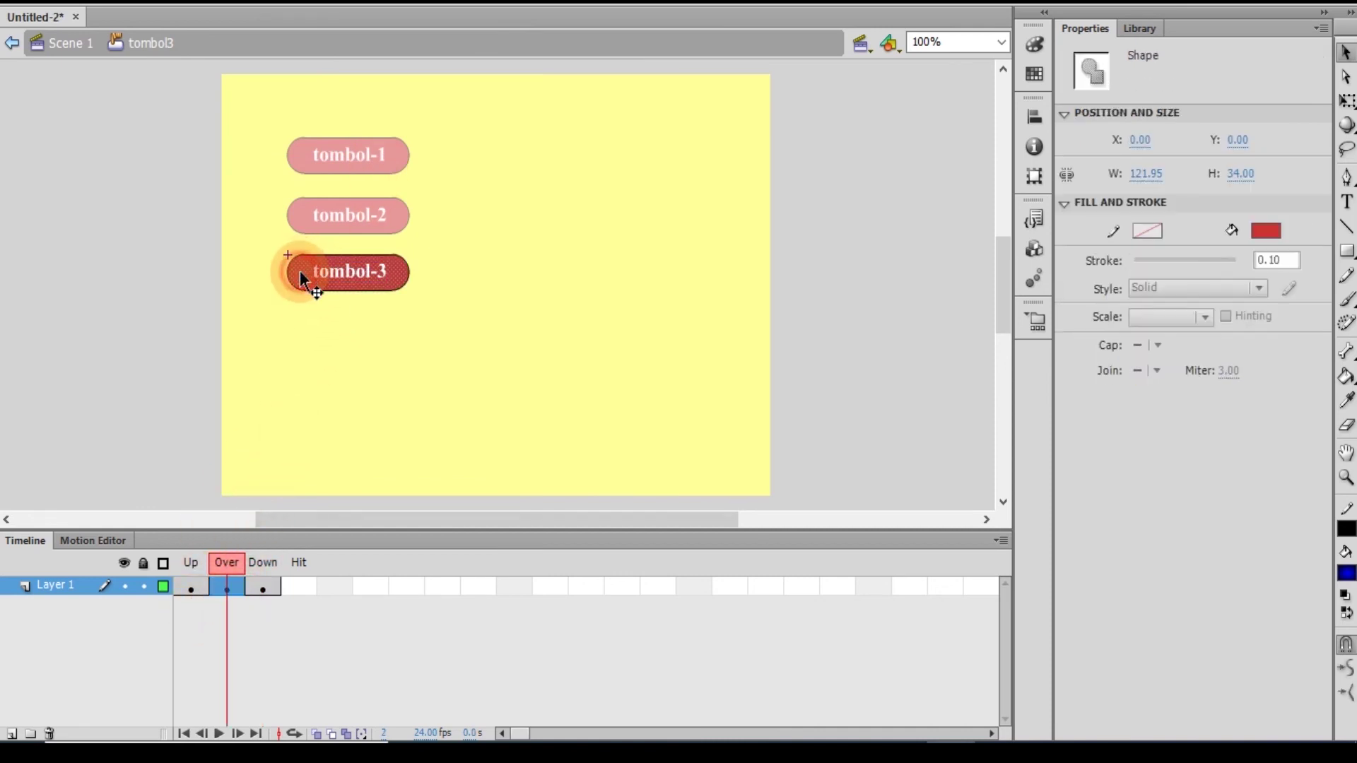
click(1275, 233)
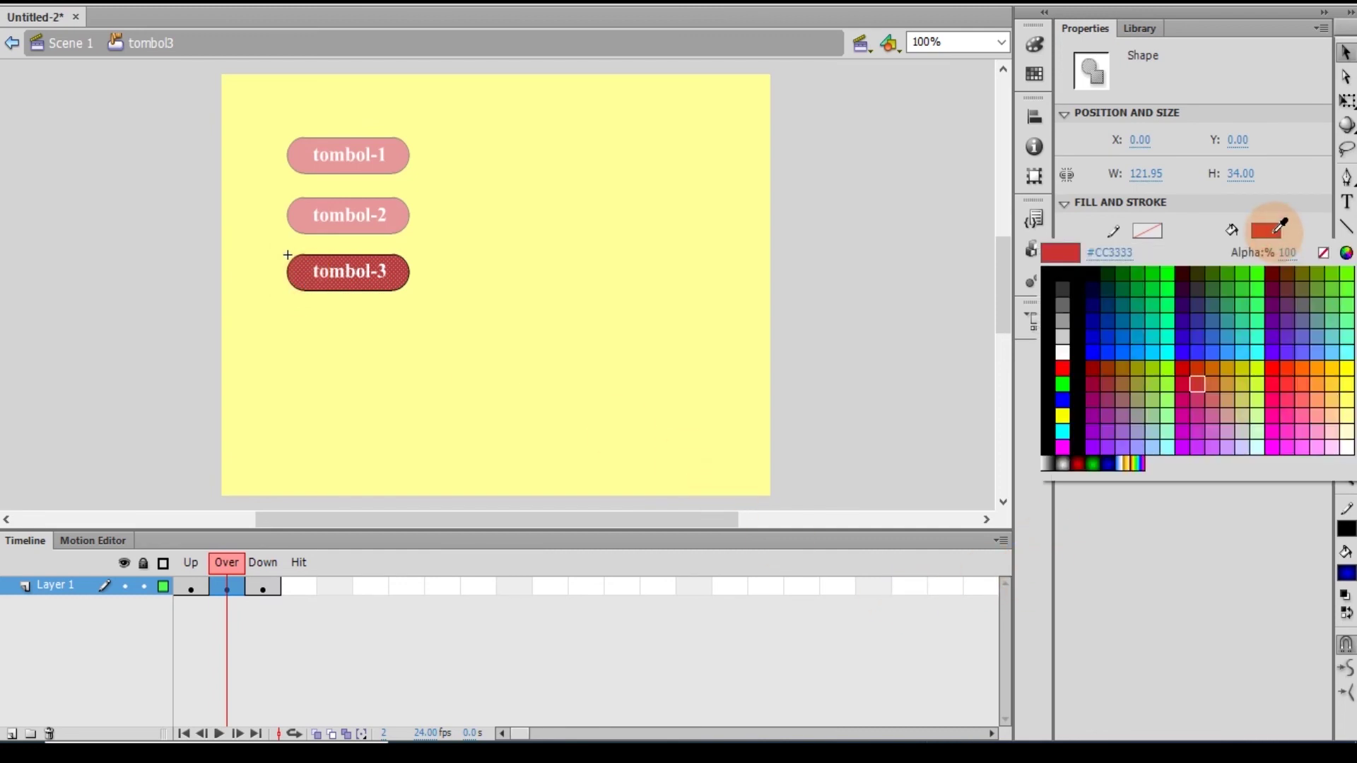
click(1131, 463)
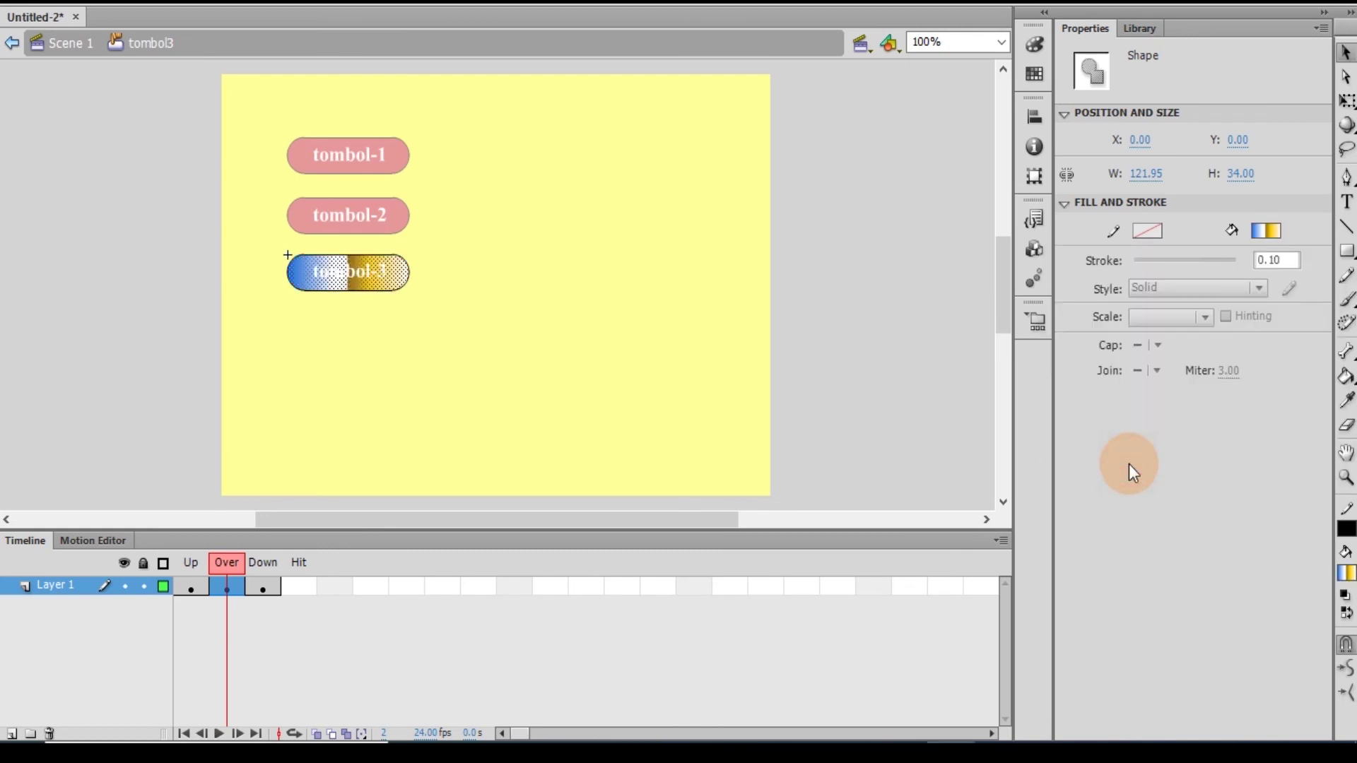
Fill tombol3's rounded rectangle with the green-to-black radial gradient in the Down frame.
click(268, 587)
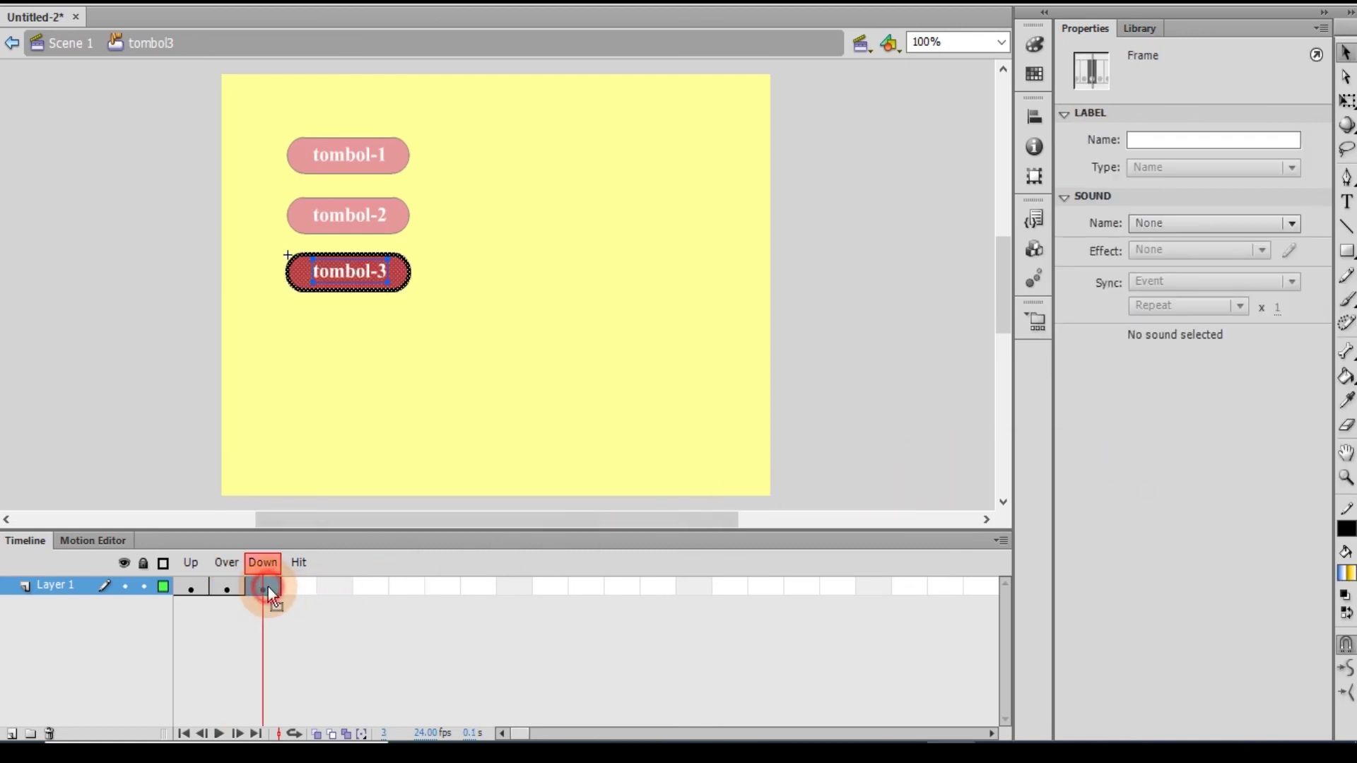
click(402, 271)
click(434, 338)
click(403, 274)
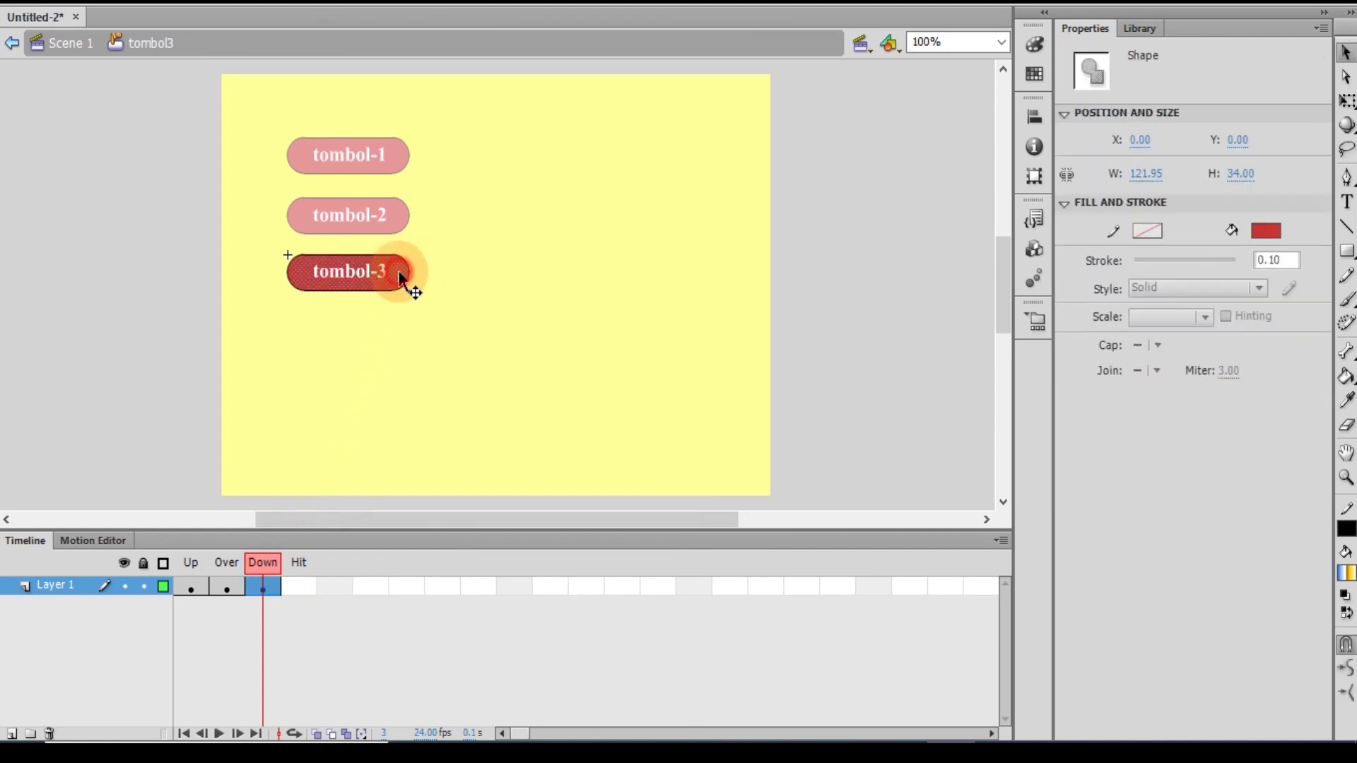
click(1267, 230)
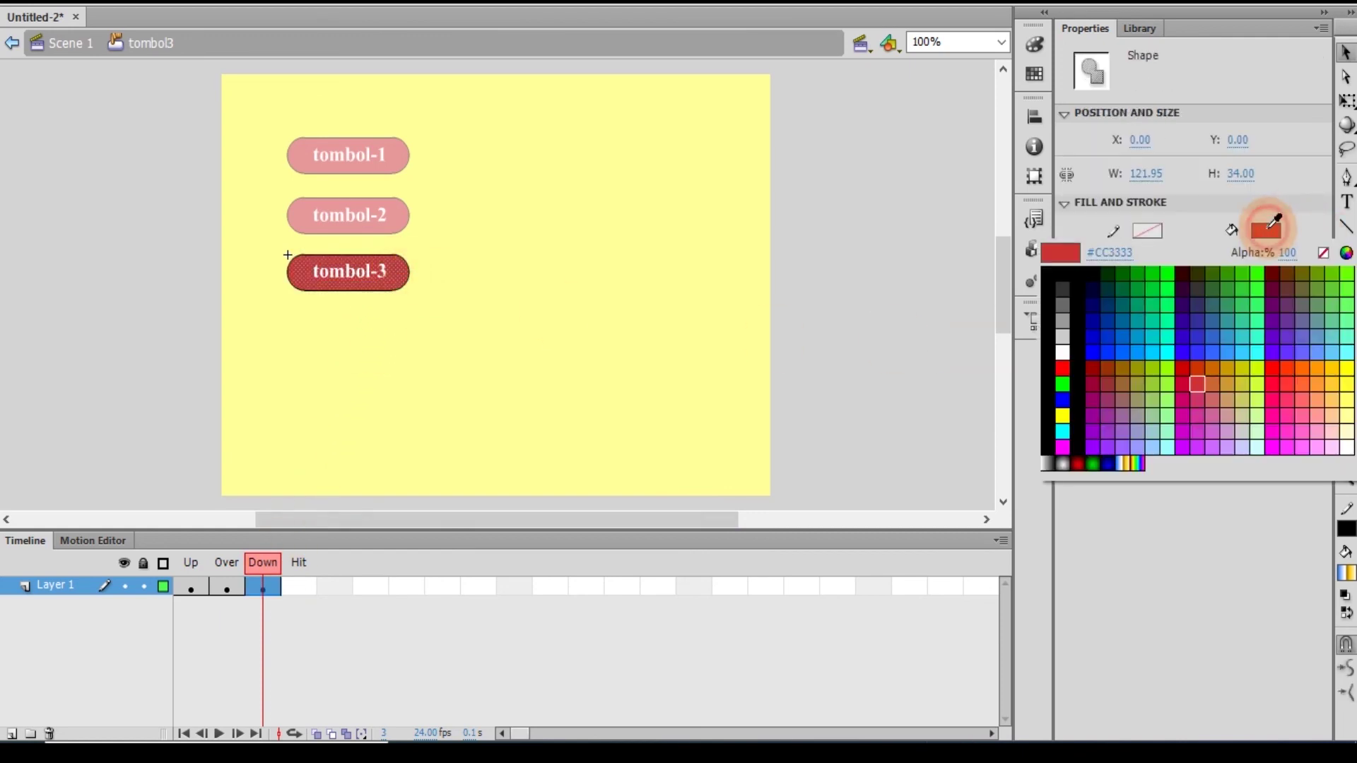
click(1094, 463)
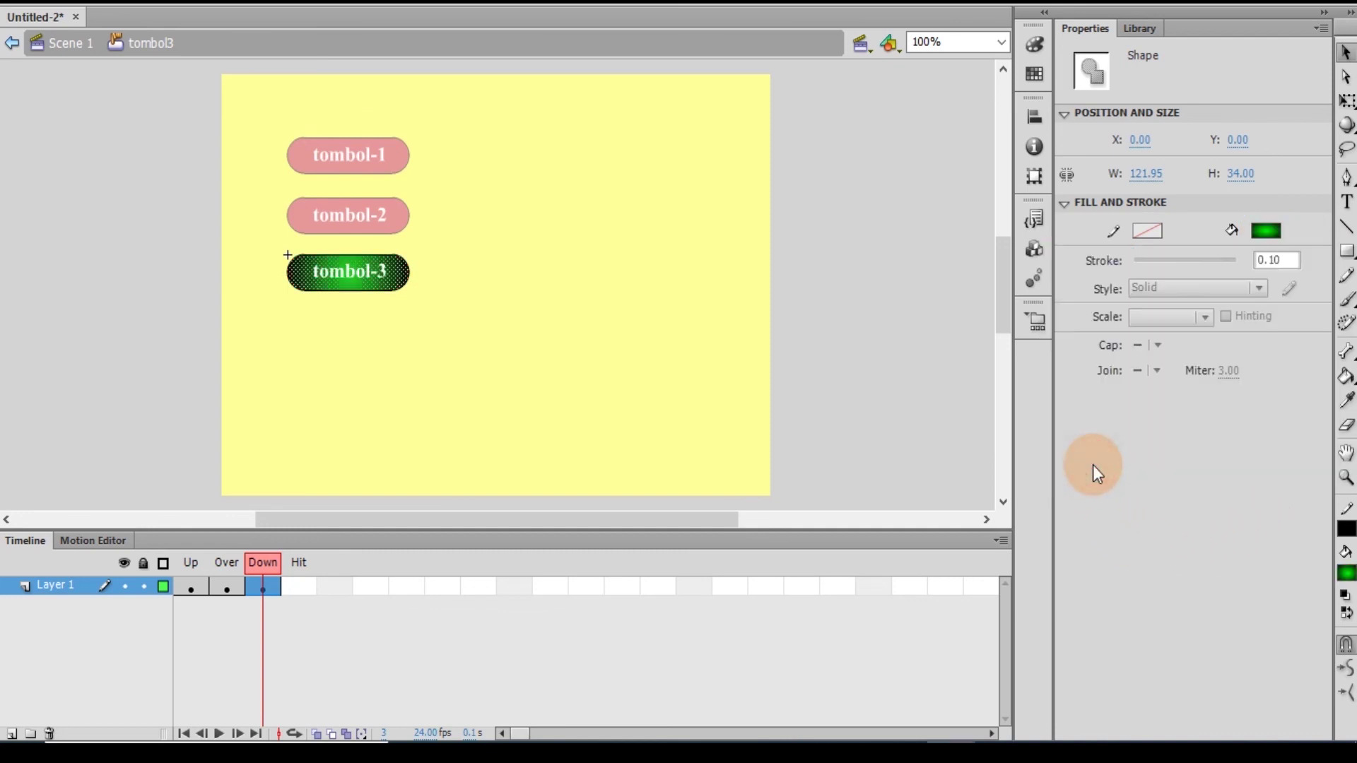
click(642, 380)
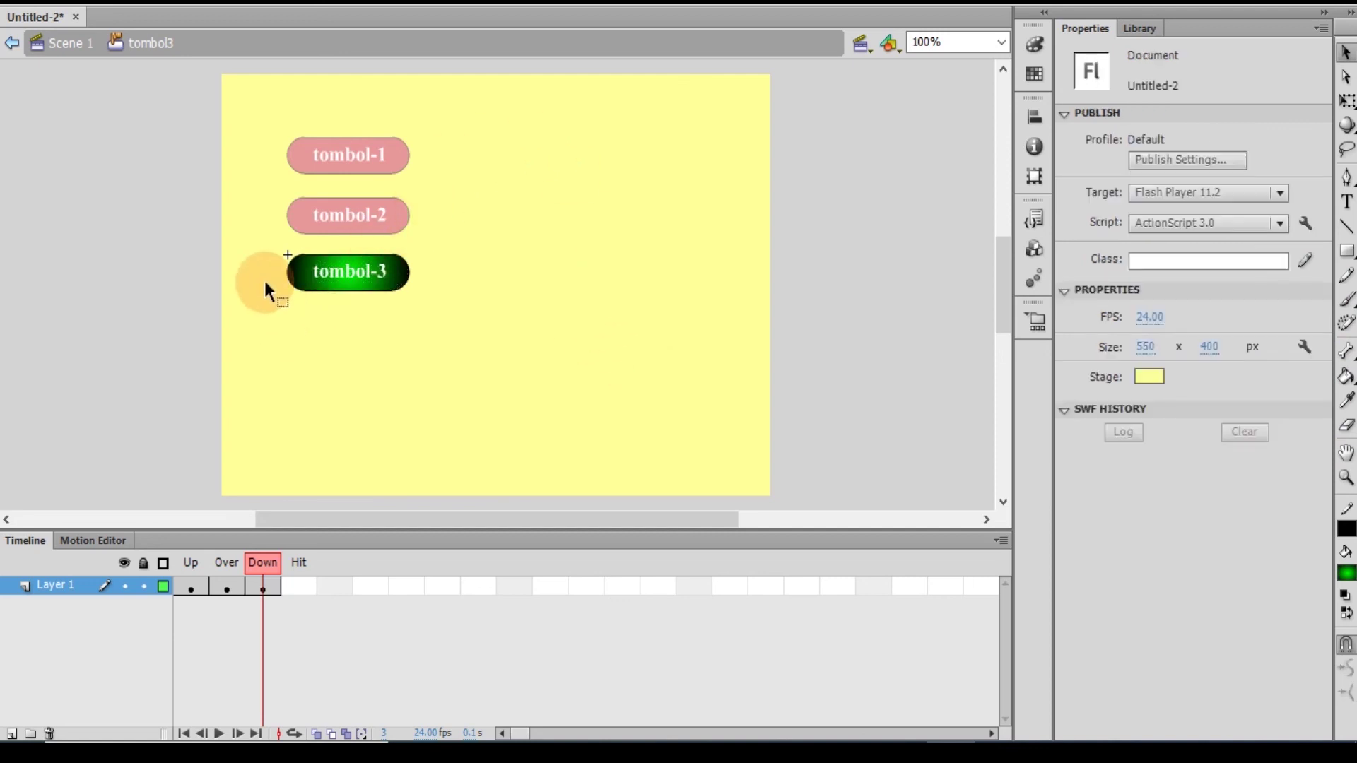
Return to Scene 1, test the movie by trying the Over and Down states of all three buttons, and close the preview.
click(65, 43)
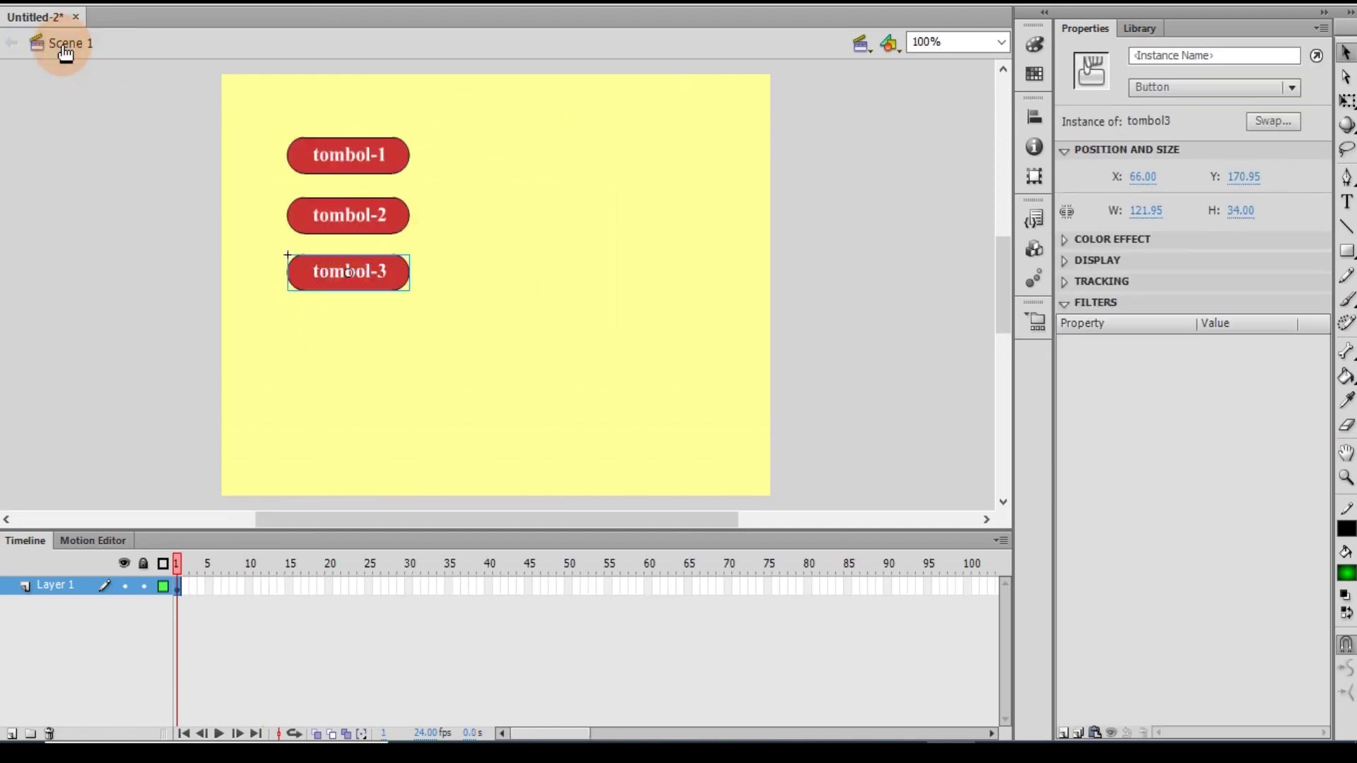
click(121, 248)
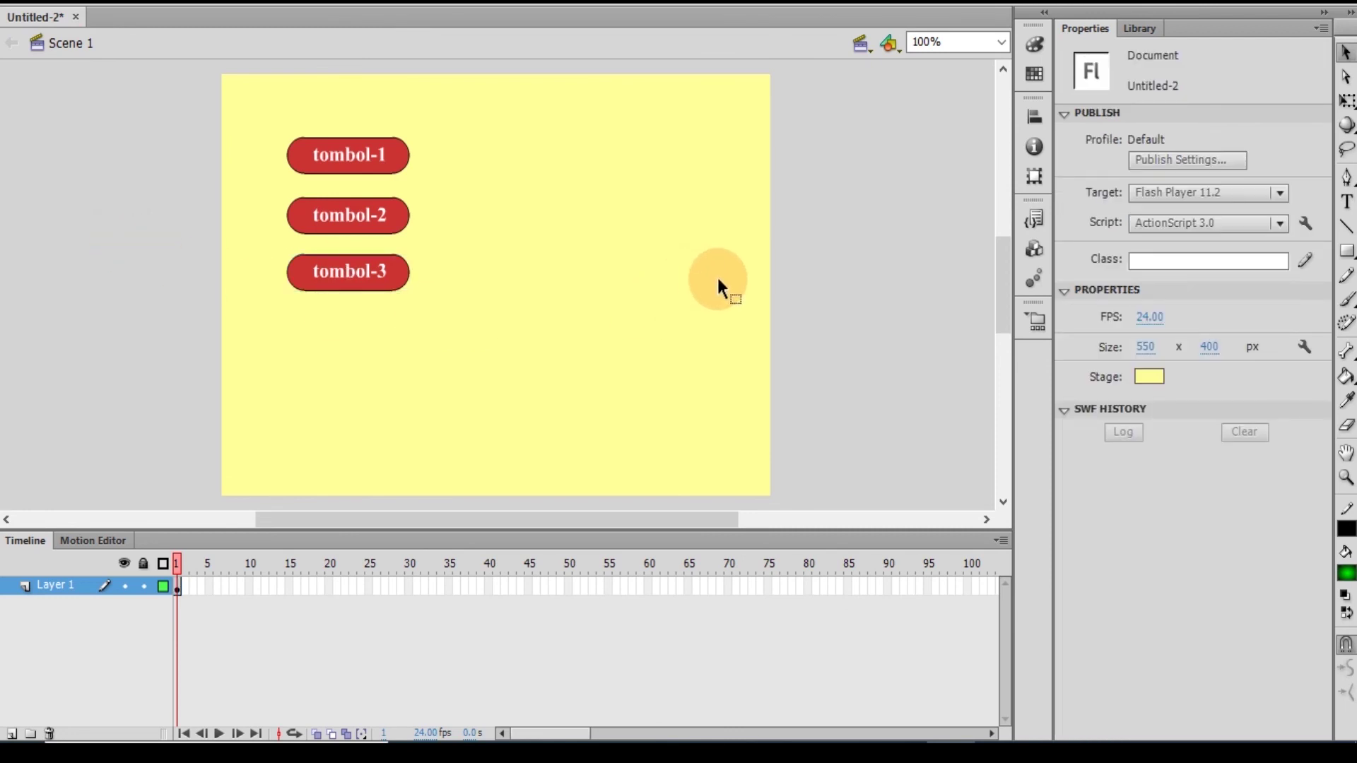
key(ctrl+Return)
drag(736, 145, 763, 101)
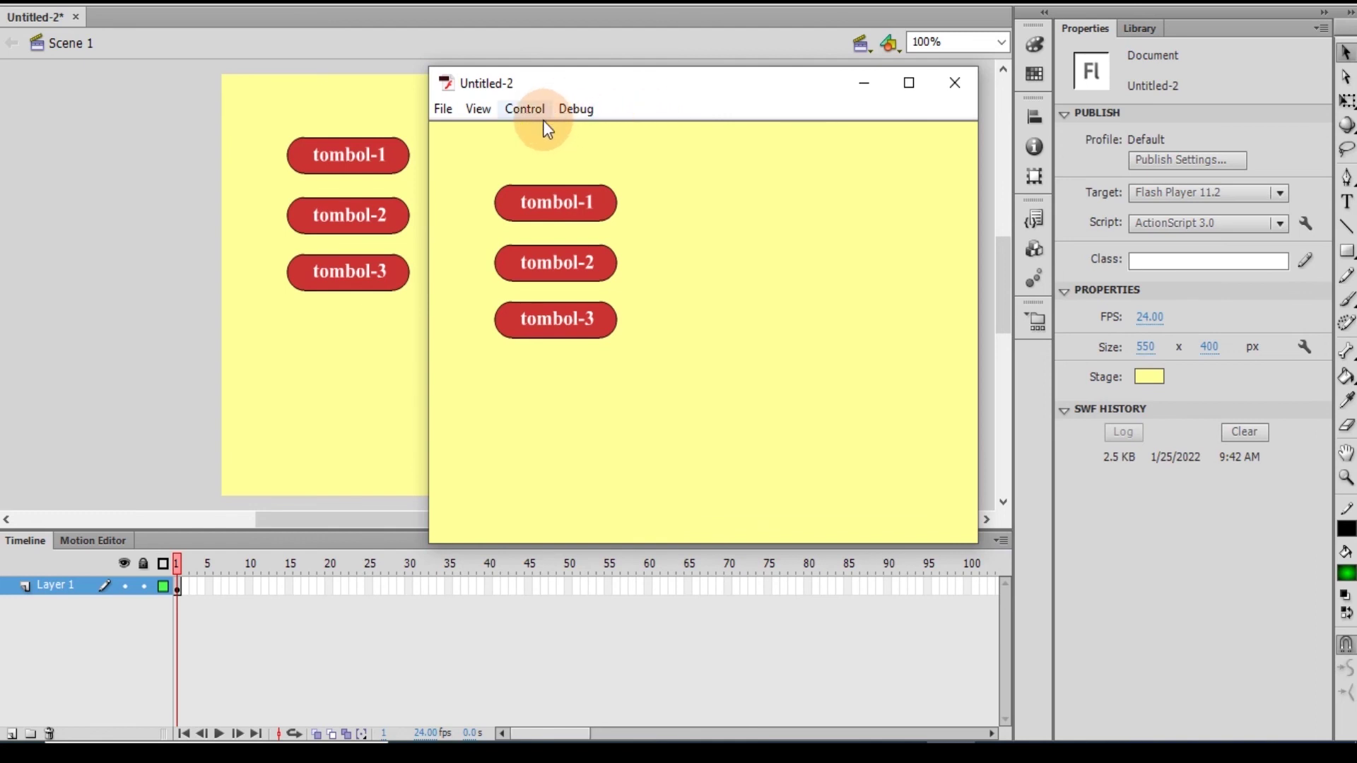
click(548, 210)
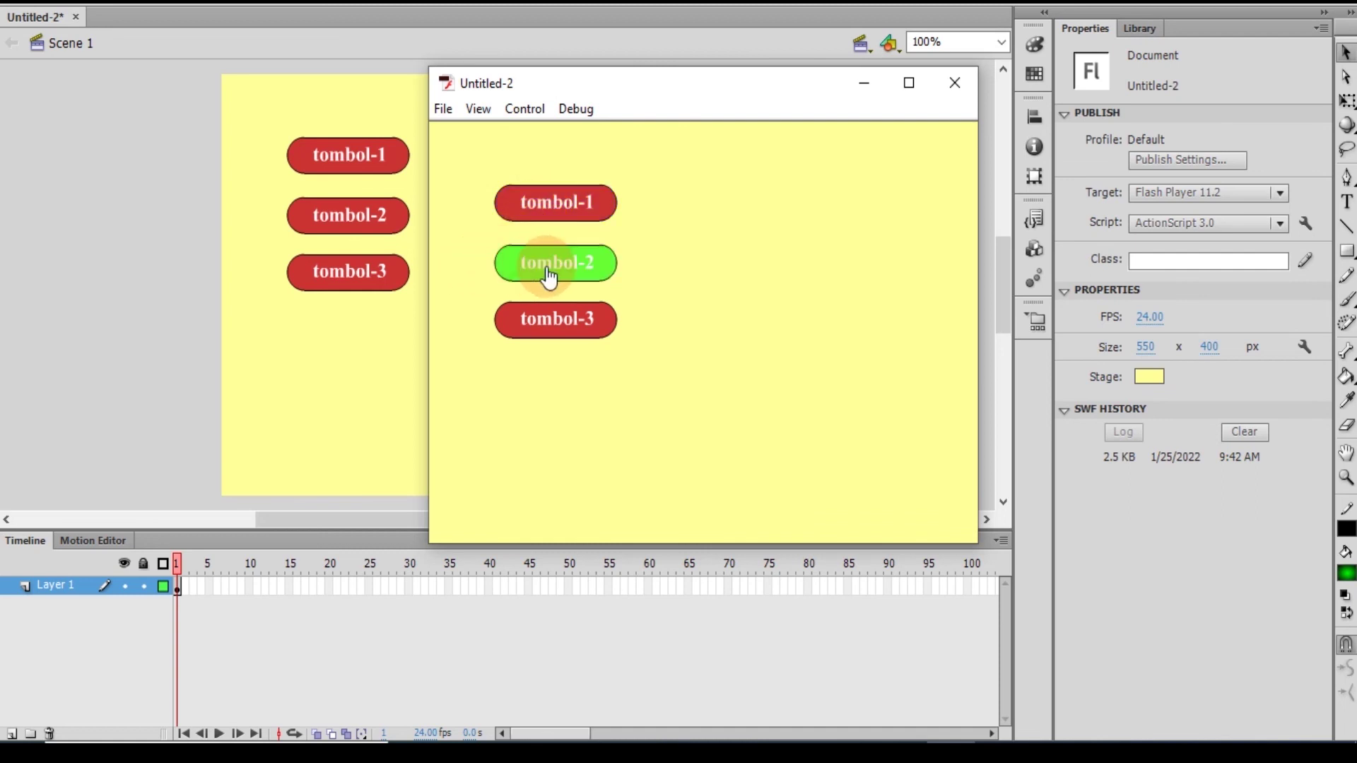
click(590, 276)
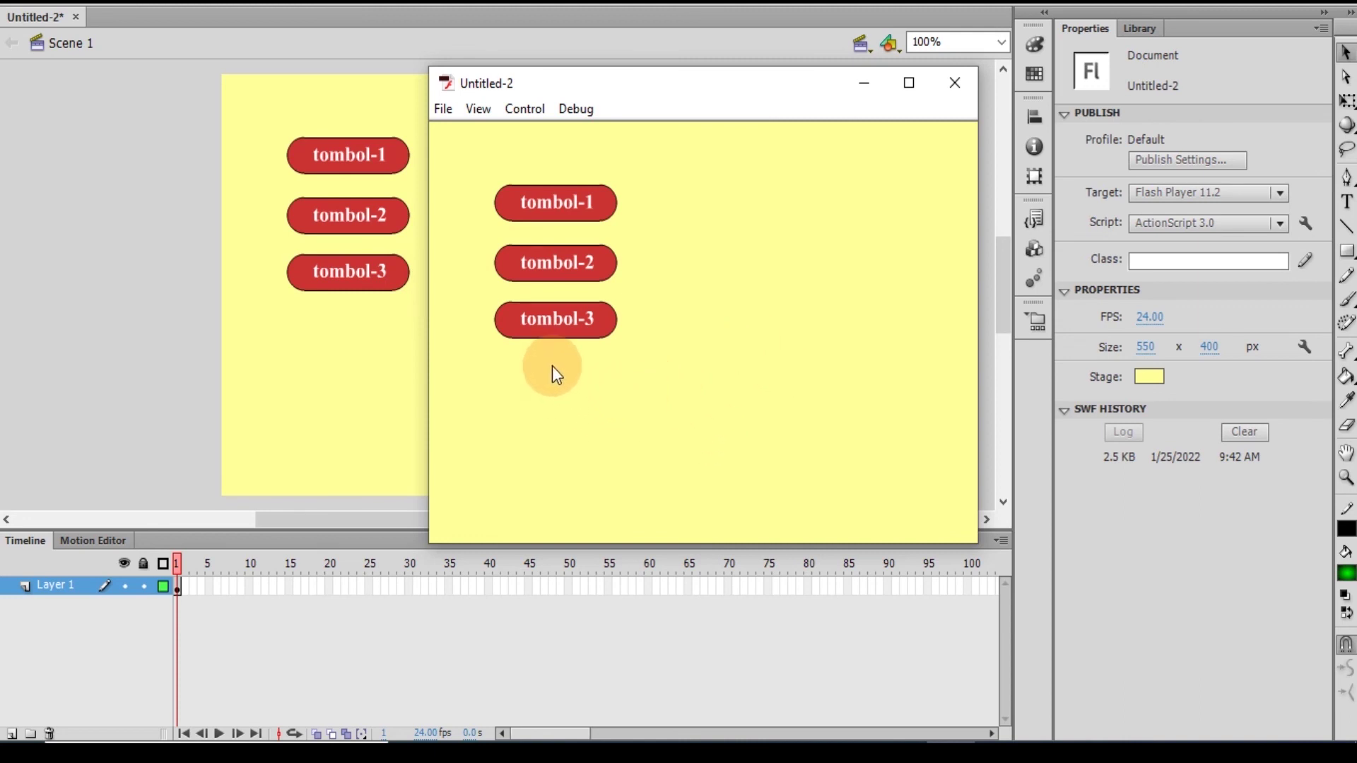
click(578, 332)
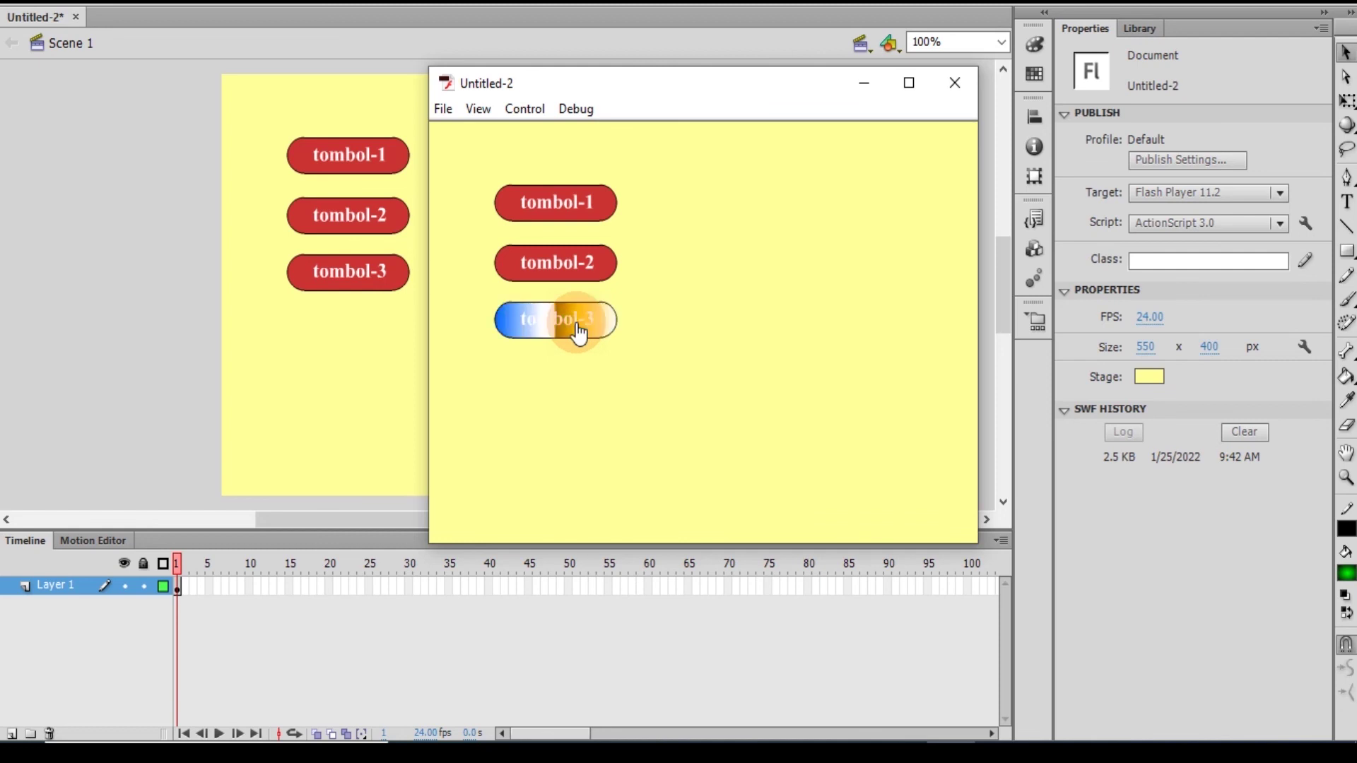
mouse_move(774, 87)
mouse_down()
mouse_move(709, 78)
mouse_move(762, 88)
mouse_up()
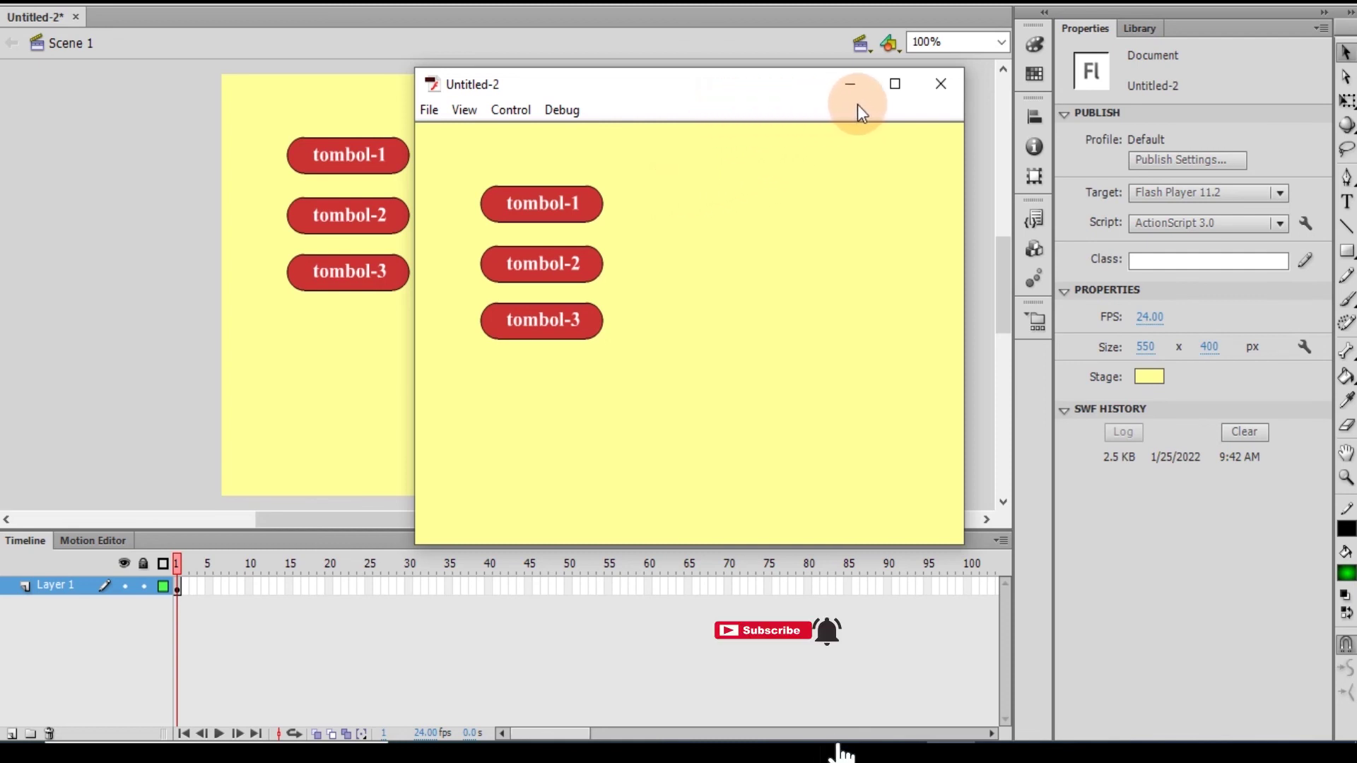
click(940, 84)
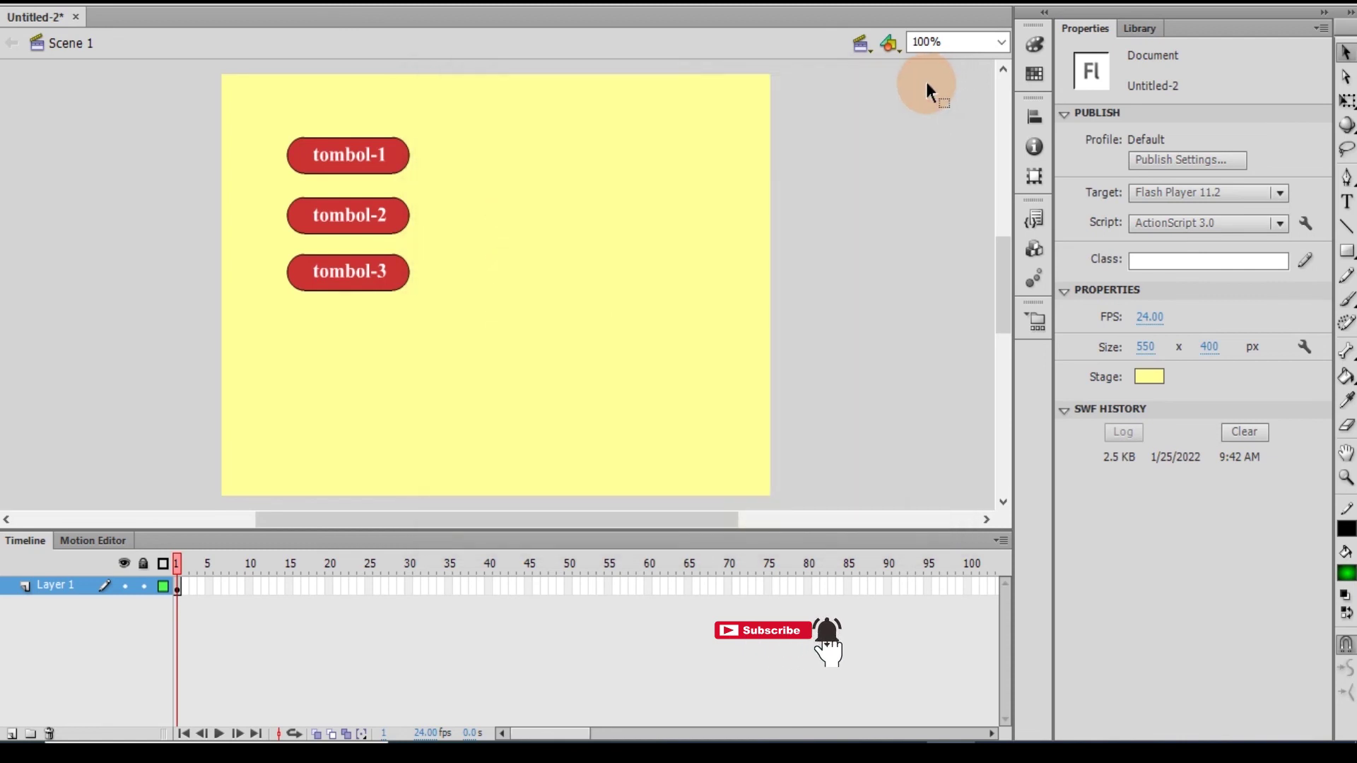